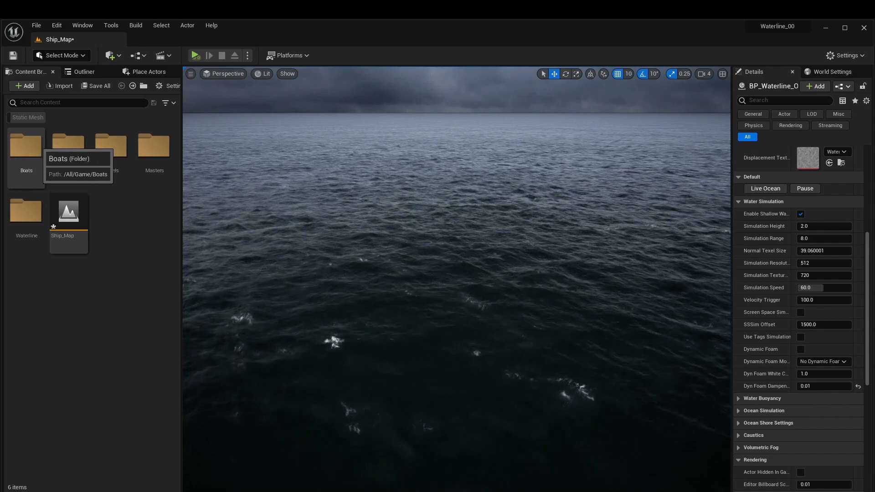
Filter the Boats folder to static meshes and place SM_Sailboat03 in the ocean level
double_click(26, 148)
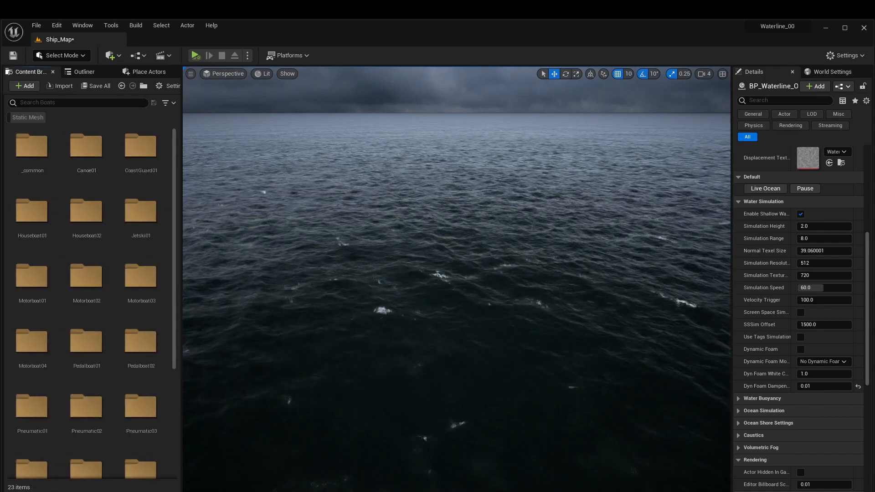
click(29, 117)
scroll(141, 269, down, 4)
click(141, 374)
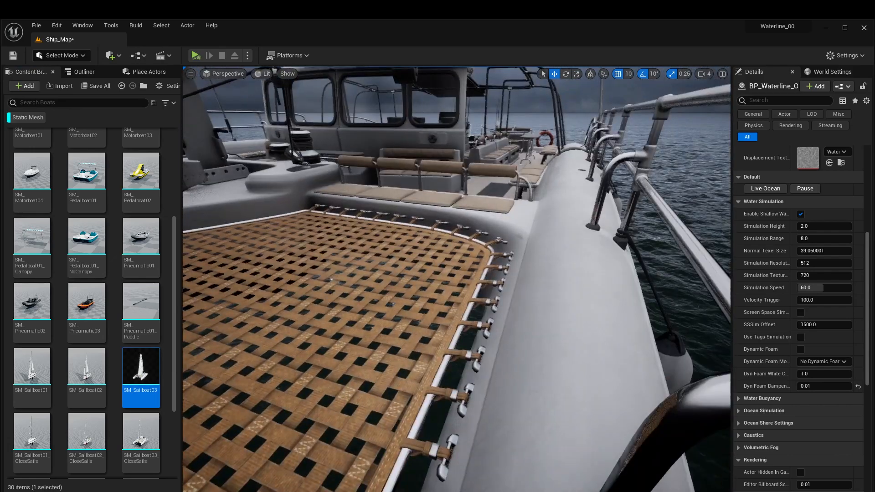
click(410, 274)
right_drag(456, 273, 401, 291)
Clear the Static Mesh filter, position the sailboat on the water at about X 5560, Y 7220, Z -80, and return to the content root
click(28, 117)
drag(429, 235, 430, 224)
mouse_move(429, 224)
right_down()
mouse_move(429, 239)
mouse_move(413, 226)
right_up()
drag(454, 242, 502, 239)
right_drag(502, 239, 529, 239)
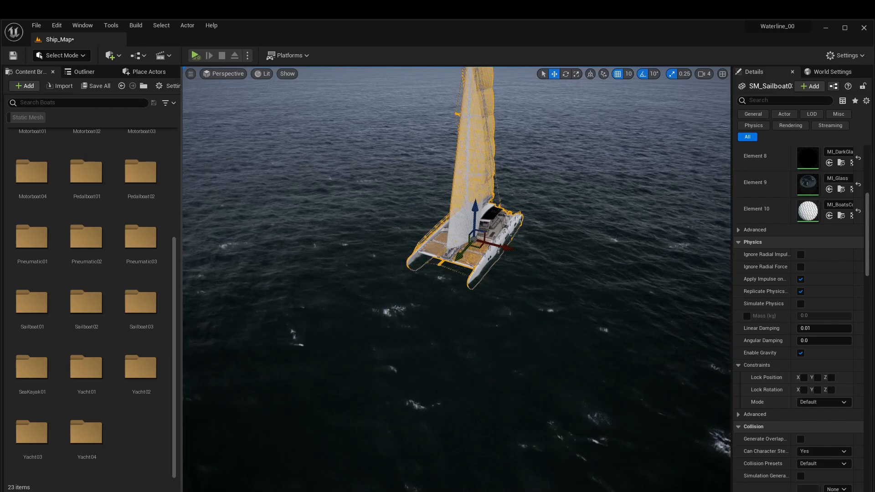
drag(181, 278, 175, 278)
click(121, 86)
Find the sailboat's overlap setting by searching for "gener" and enable Generate Overlap Events
right_drag(453, 279, 451, 245)
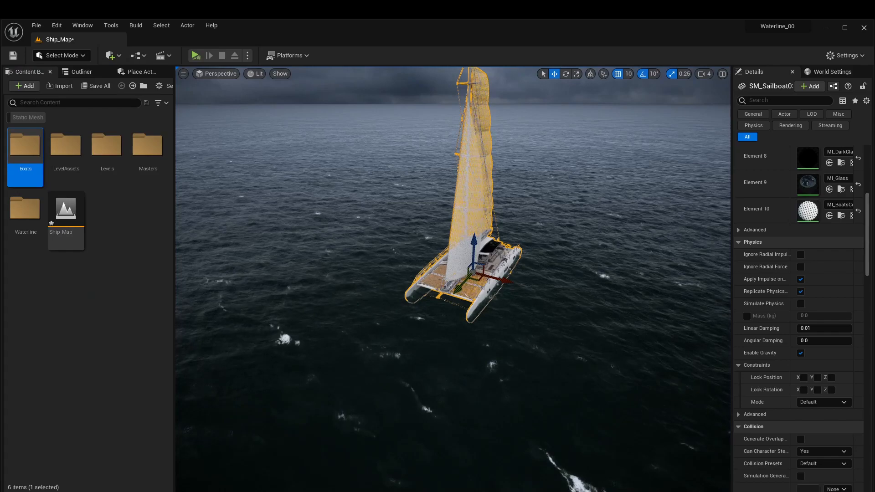
key(w)
mouse_move(452, 246)
right_down()
mouse_move(437, 277)
mouse_move(460, 274)
mouse_move(458, 242)
right_up()
key(w)
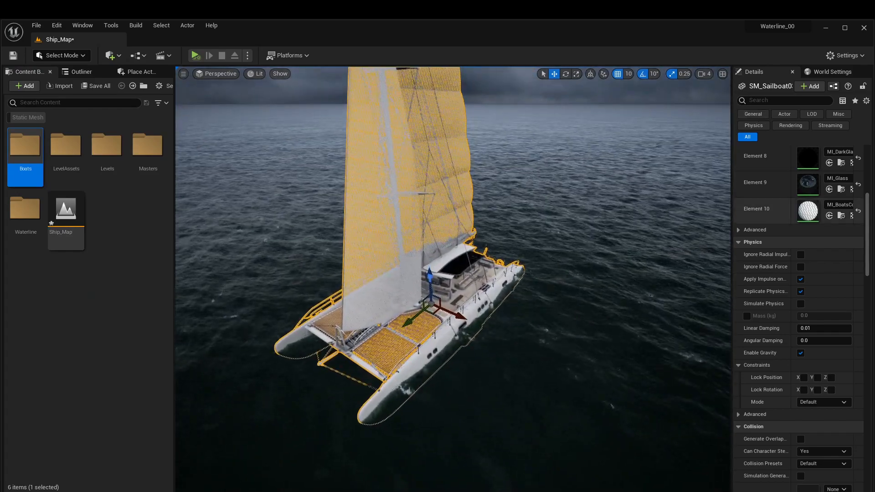
scroll(798, 319, up, 10)
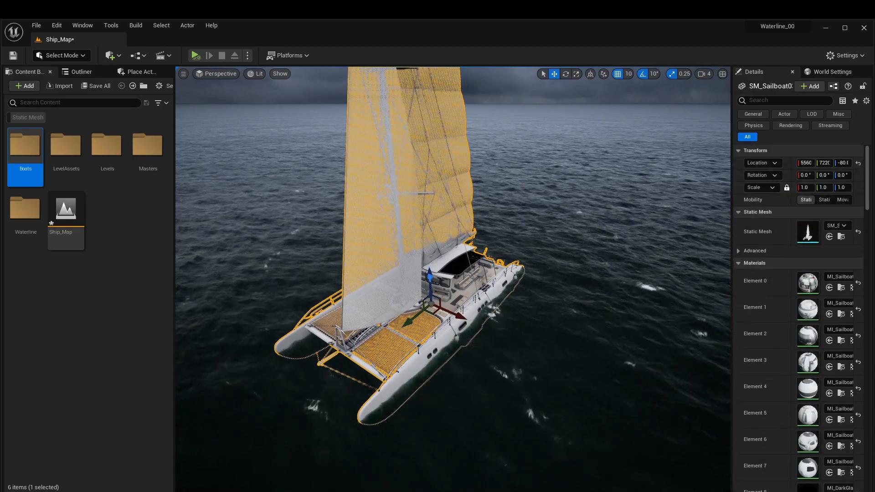
text(gener)
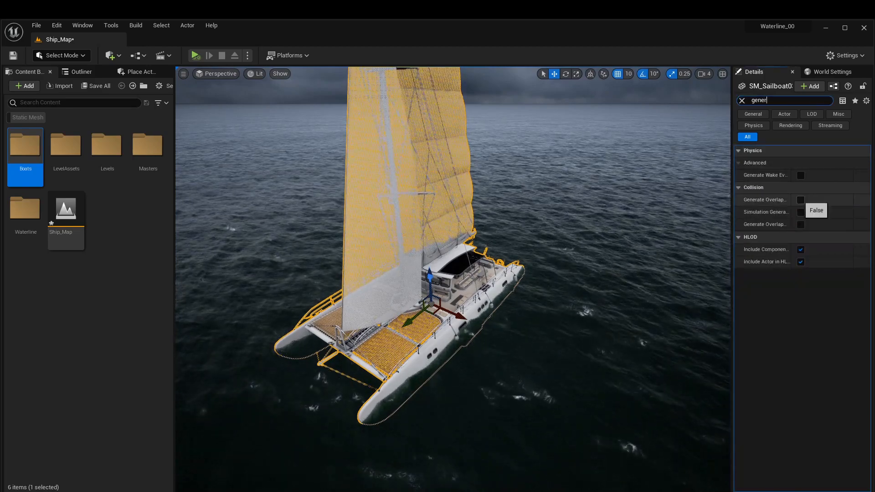
click(801, 199)
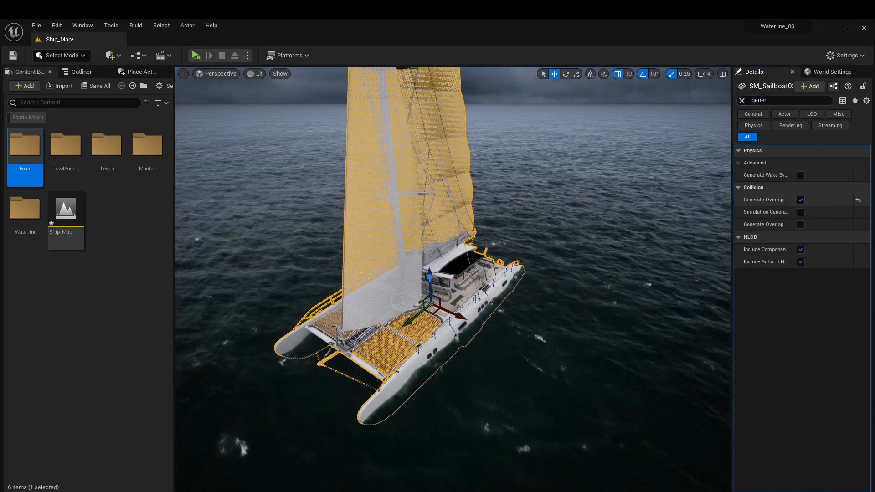
drag(791, 199, 813, 200)
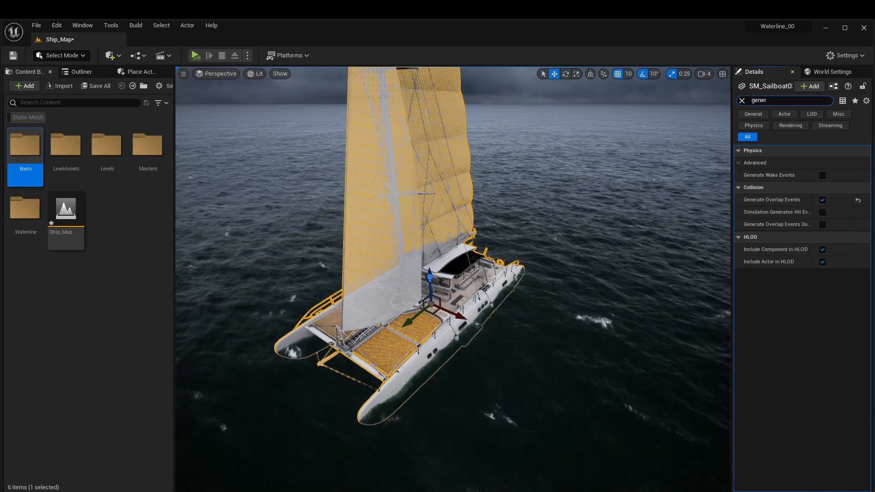
Search the sailboat's properties for "tag" and add one actor tag reading "On"
text(act)
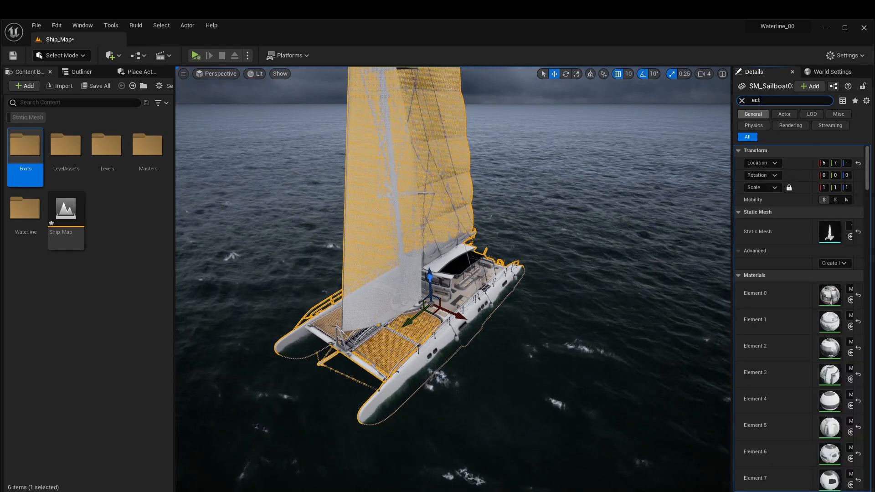
text(oita)
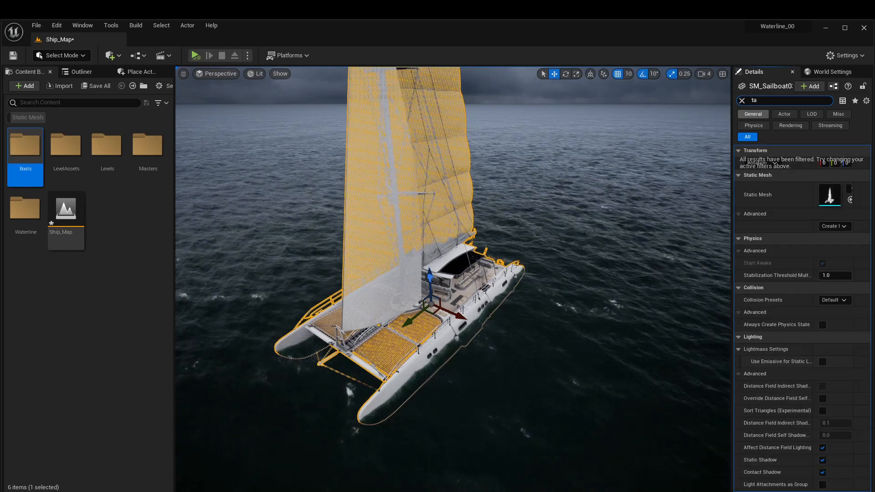
text(g)
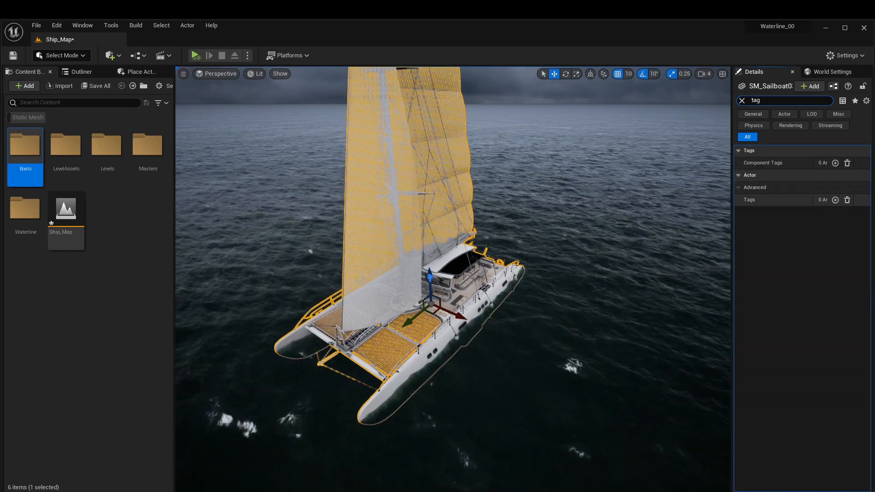
click(835, 200)
click(828, 212)
text(10)
key(BackSpace)
key(BackSpace)
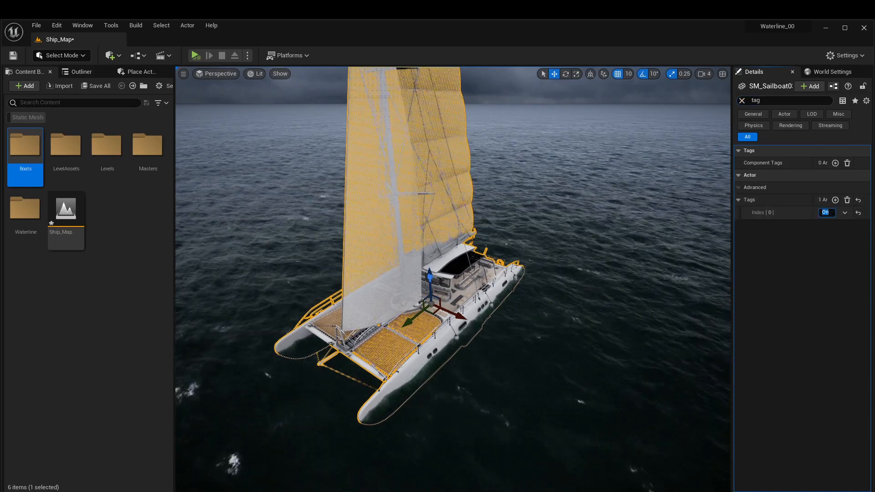
Set the Waterline ocean's Camera Tracker to Track Actor and pick the sailboat in the scene as the tracked actor
click(638, 218)
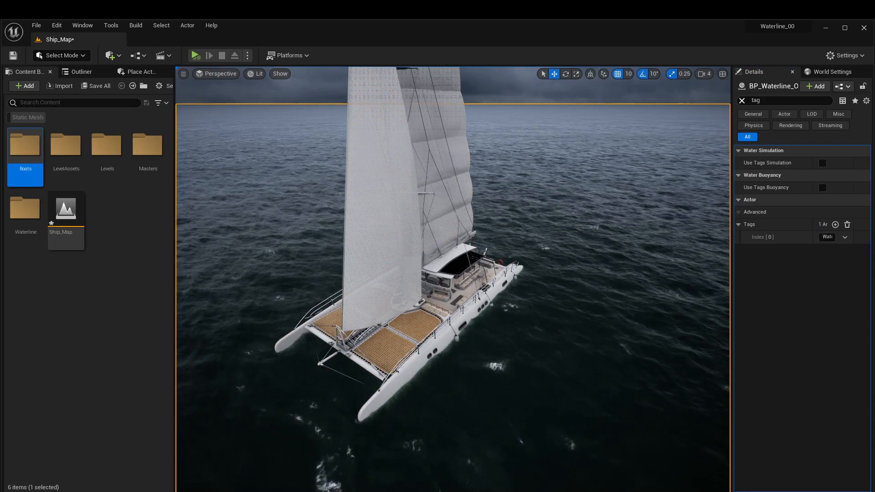
click(742, 101)
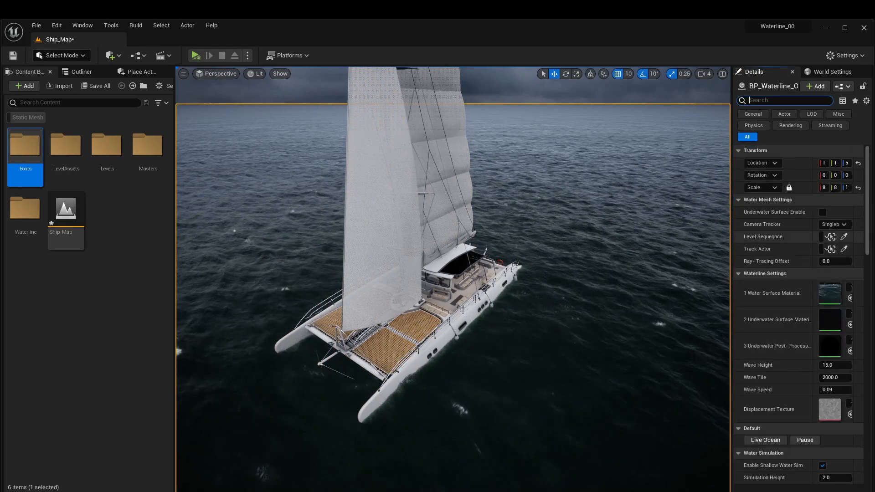
click(834, 225)
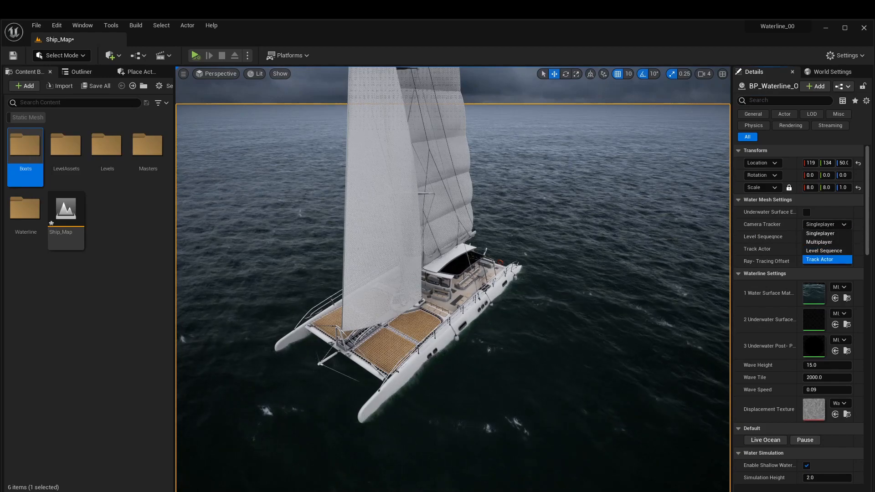
click(827, 259)
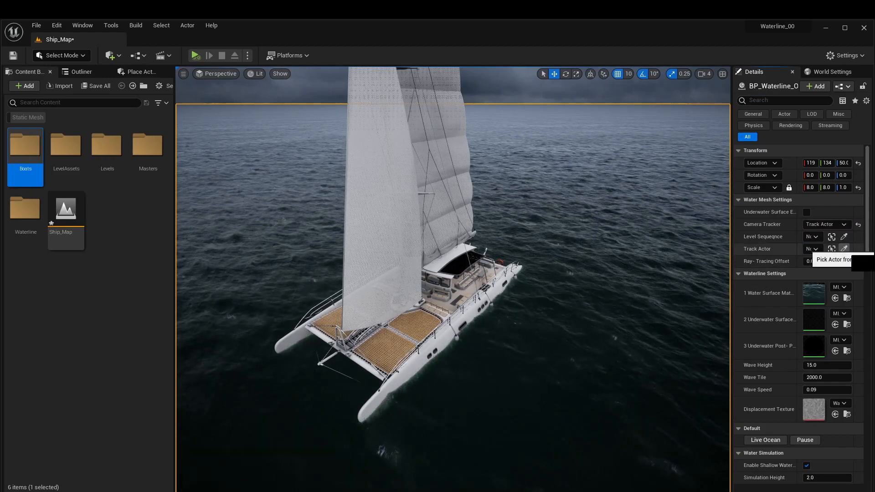
click(844, 249)
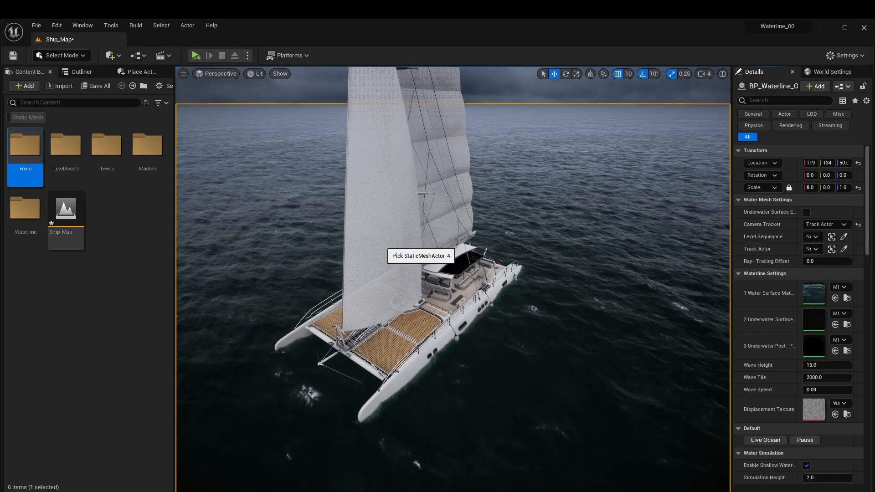
click(415, 369)
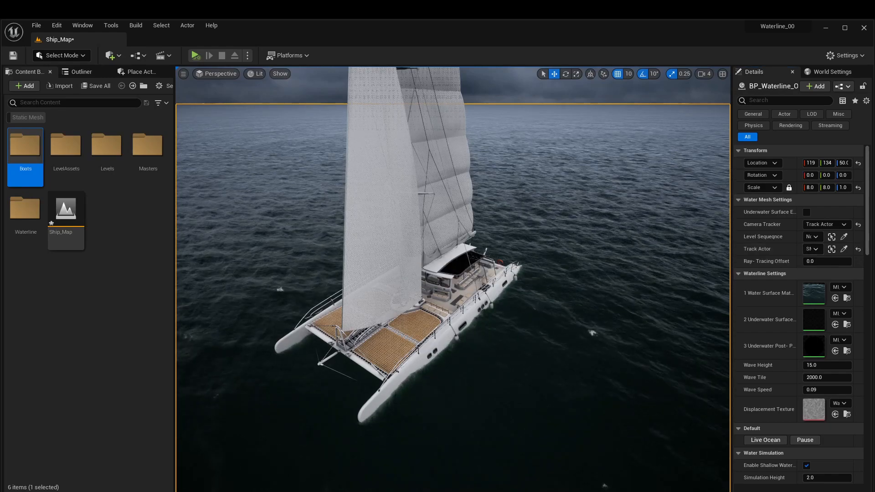
drag(801, 236, 775, 238)
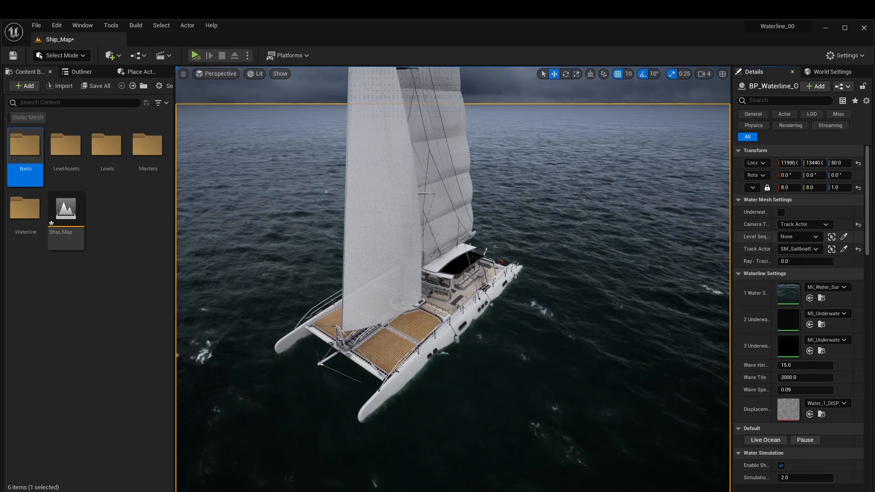
drag(776, 248, 797, 249)
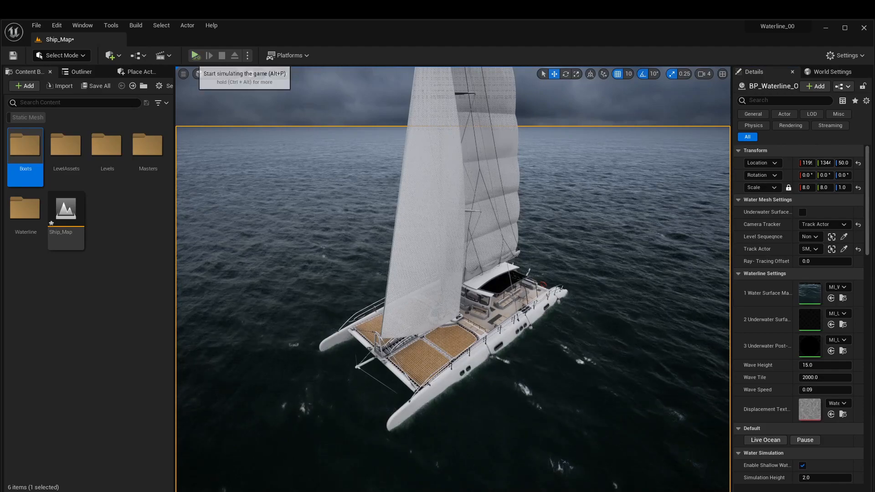
Simulate the level, select the sailboat, and examine the water around its hulls before stopping the simulation
click(196, 55)
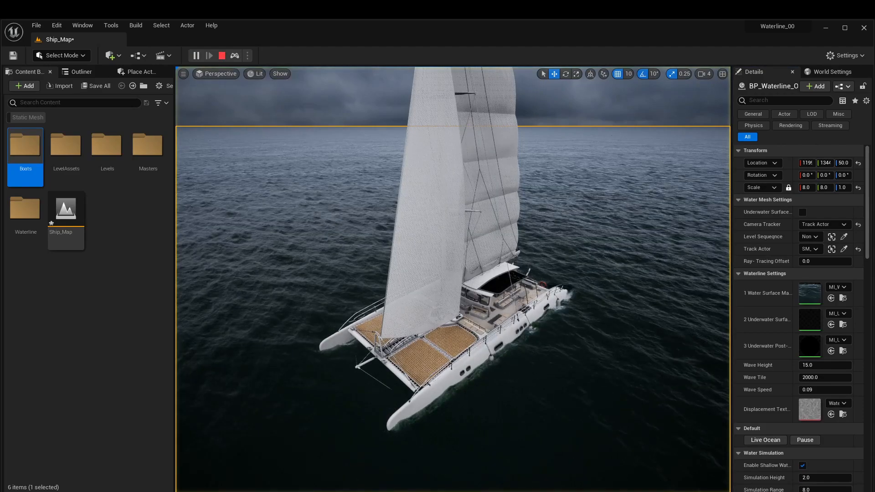
right_drag(455, 255, 410, 255)
click(465, 233)
right_drag(465, 232, 510, 233)
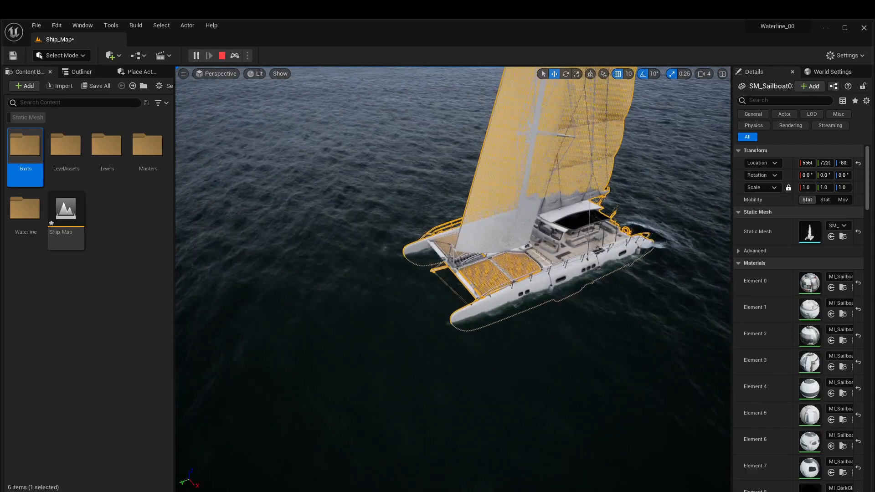
key(Escape)
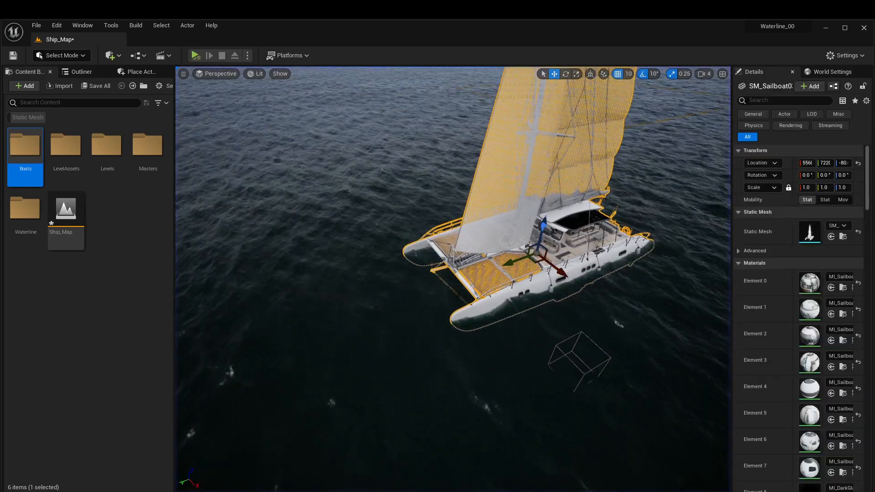
Set the sailboat's mobility to Movable and simulate the level while moving the boat along its Y axis to test the wake
click(843, 200)
click(195, 55)
drag(454, 278, 599, 259)
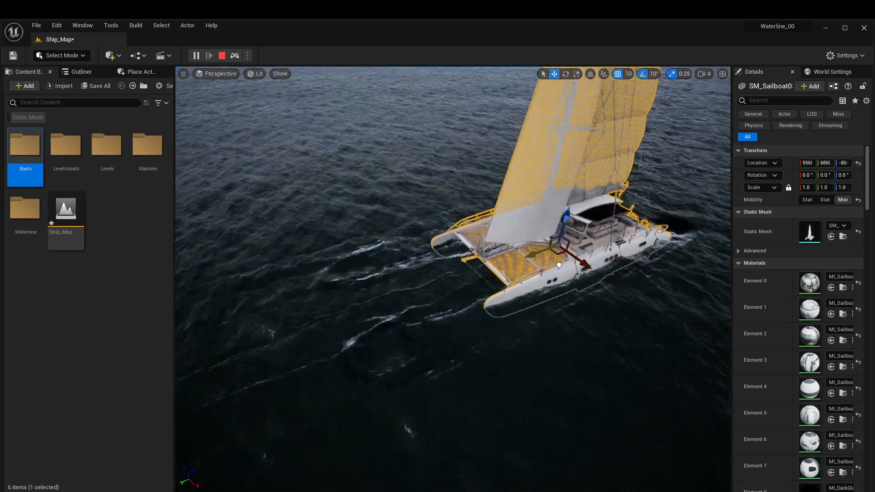
right_drag(505, 263, 543, 253)
key(Escape)
In the Waterline ocean's water simulation settings, set Simulation Range to 50 and Simulation Height to 5
scroll(810, 311, down, 3)
scroll(809, 310, up, 3)
click(674, 312)
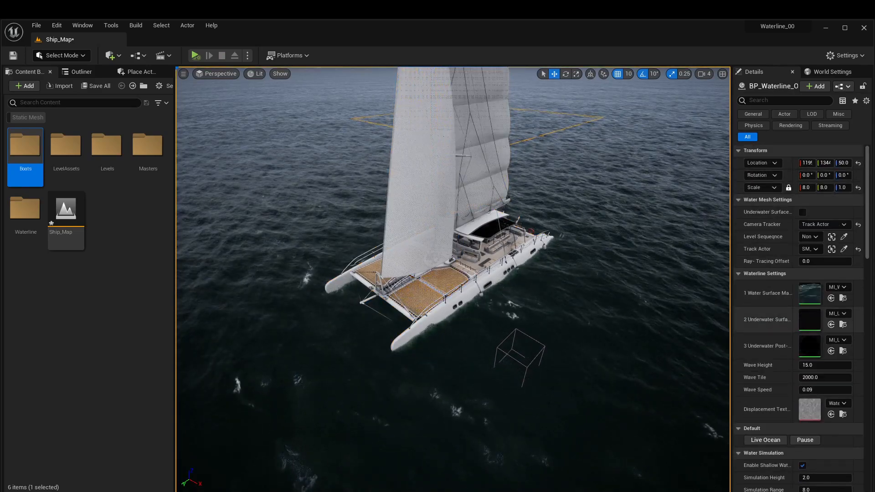
scroll(826, 332, down, 6)
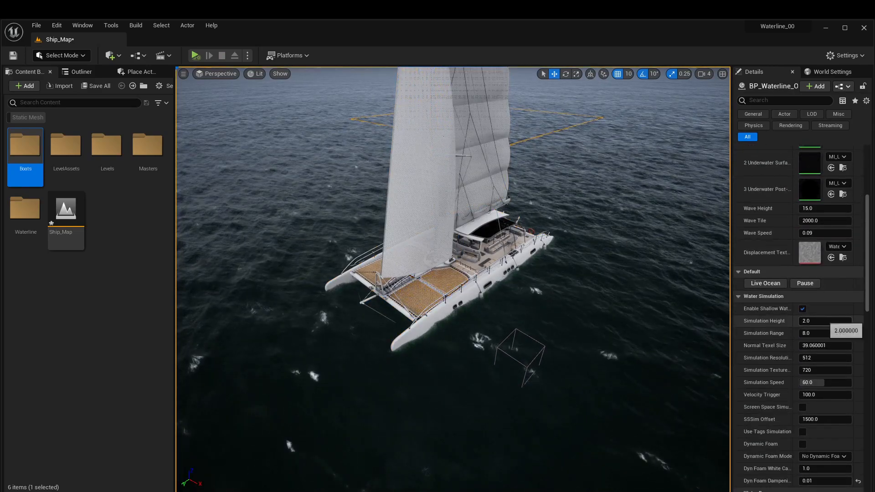
click(822, 333)
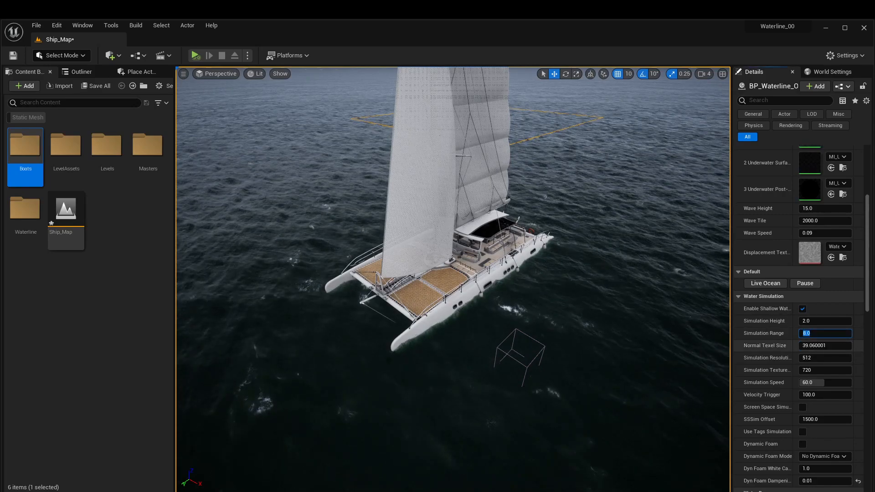
text(50)
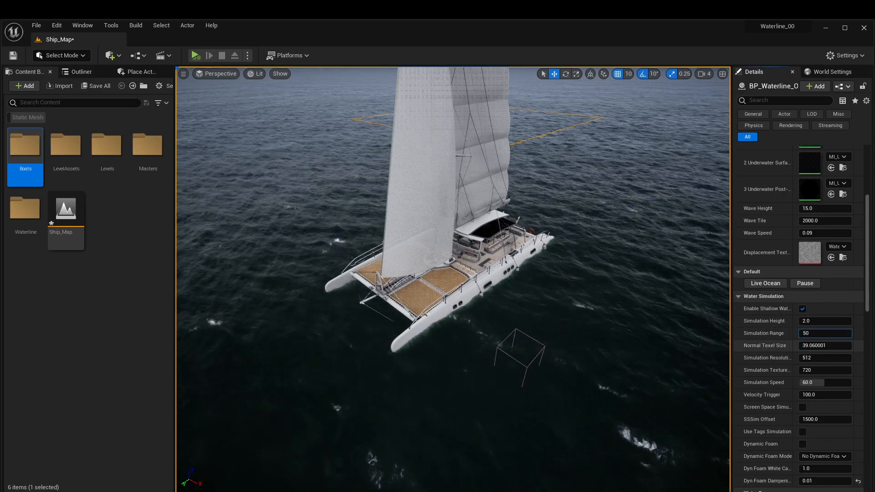
key(Return)
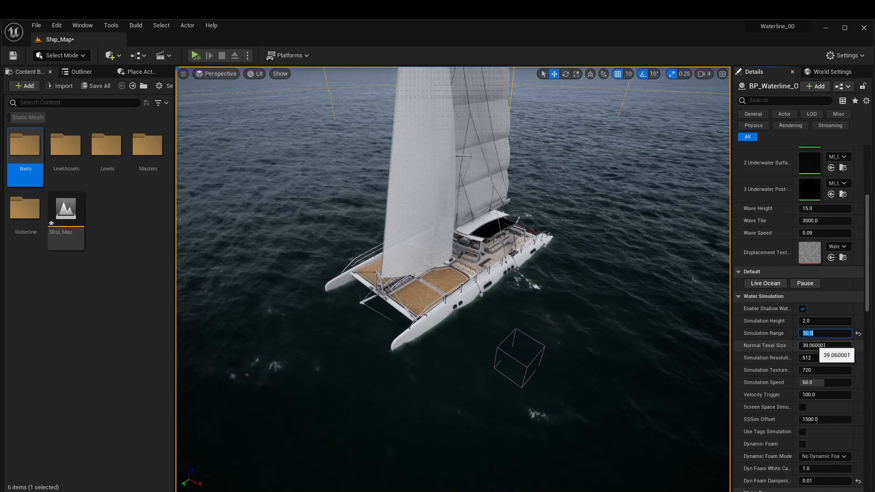
click(817, 321)
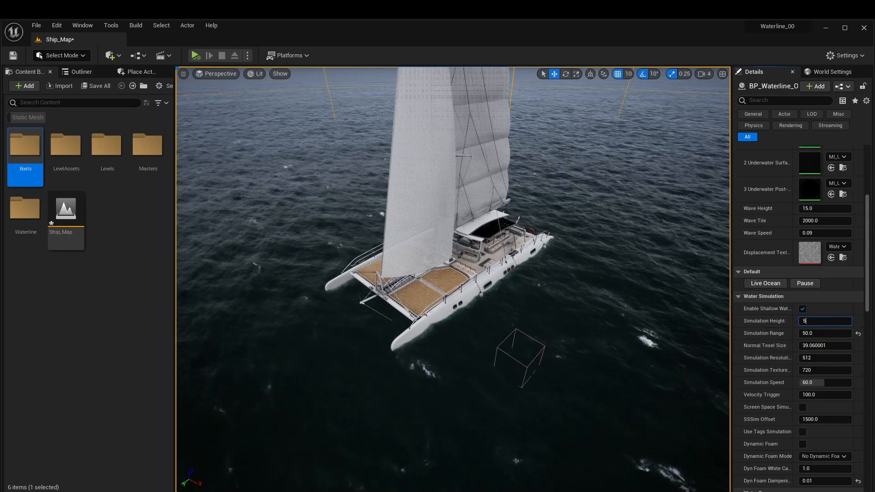
text(5)
key(Return)
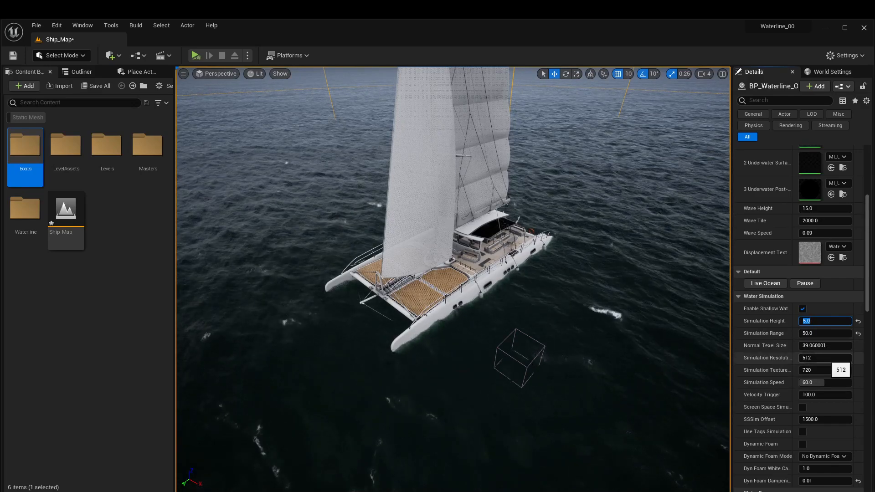
Set the Waterline ocean's Simulation Texture Resolution to 2048, leaving Simulation Resolution and Simulation Speed as they are
mouse_move(793, 357)
mouse_down()
mouse_move(809, 358)
mouse_move(799, 357)
mouse_up()
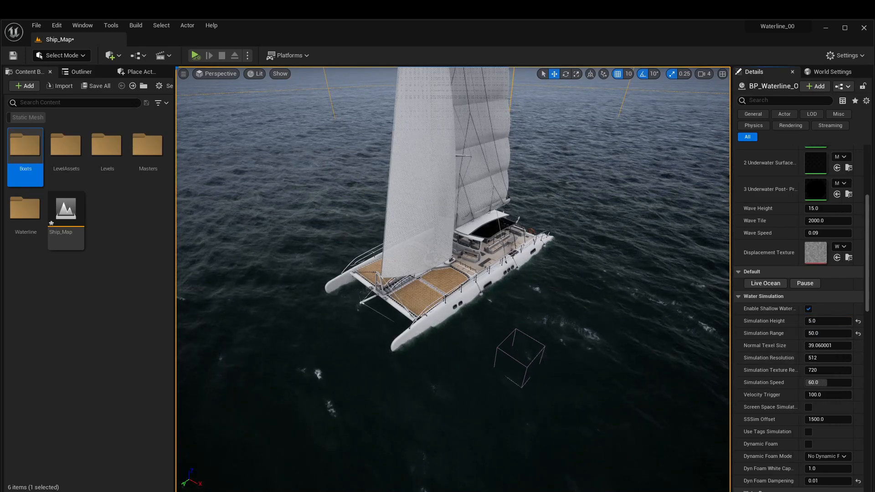
click(828, 359)
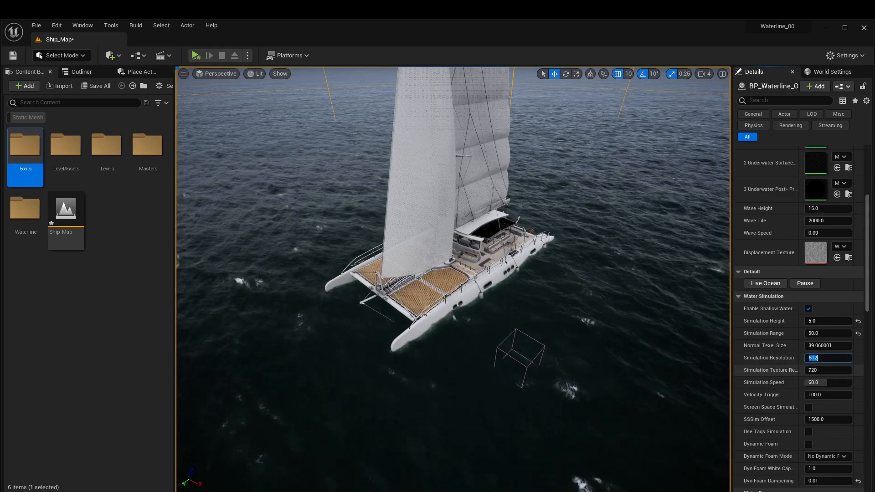
key(Tab)
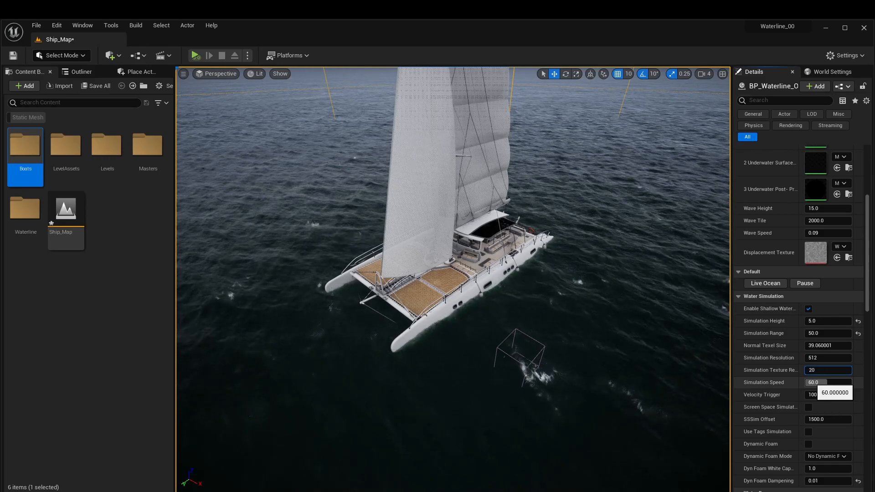
text(2048)
key(Return)
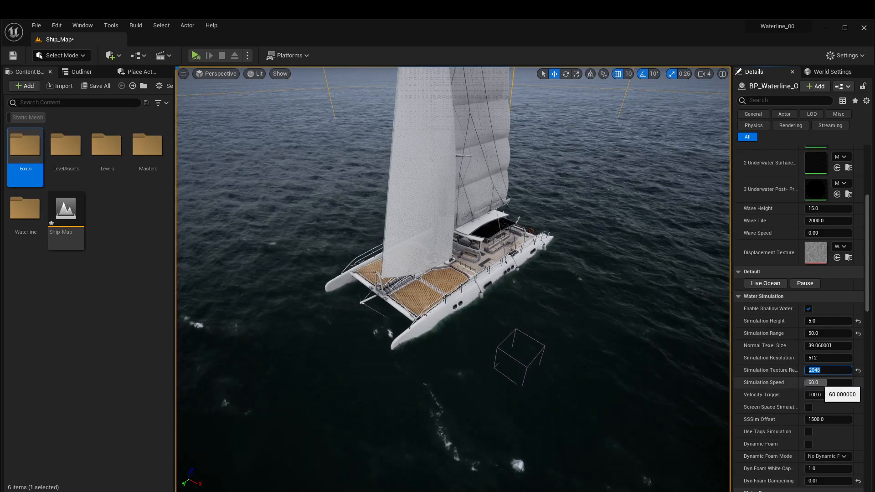
click(816, 382)
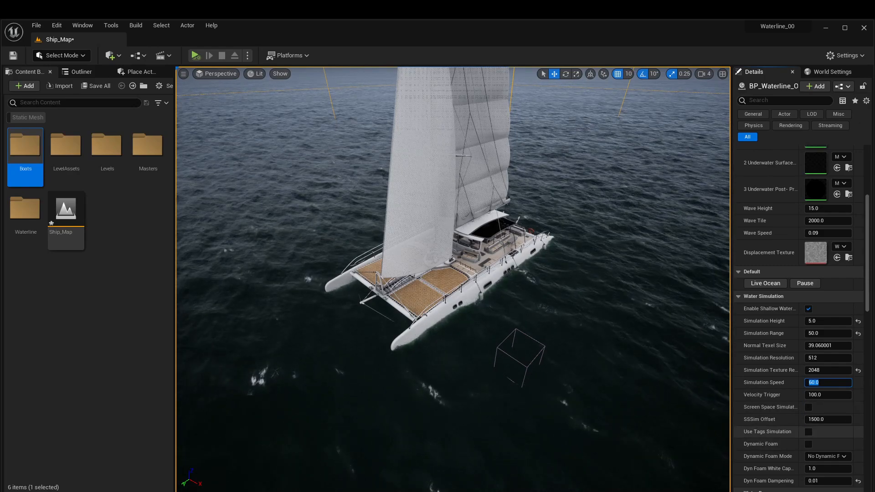
scroll(798, 319, down, 2)
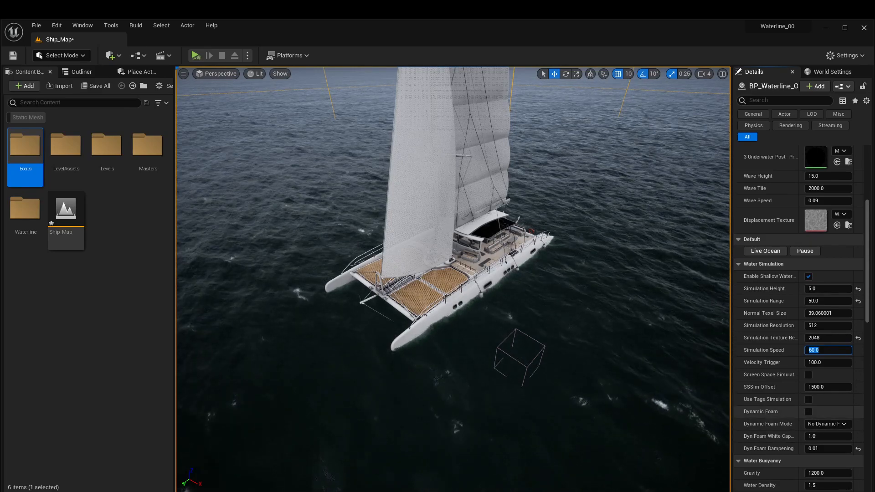
Simulate the level, select the sailboat and move it across the water to test its wake before ending the simulation
click(196, 55)
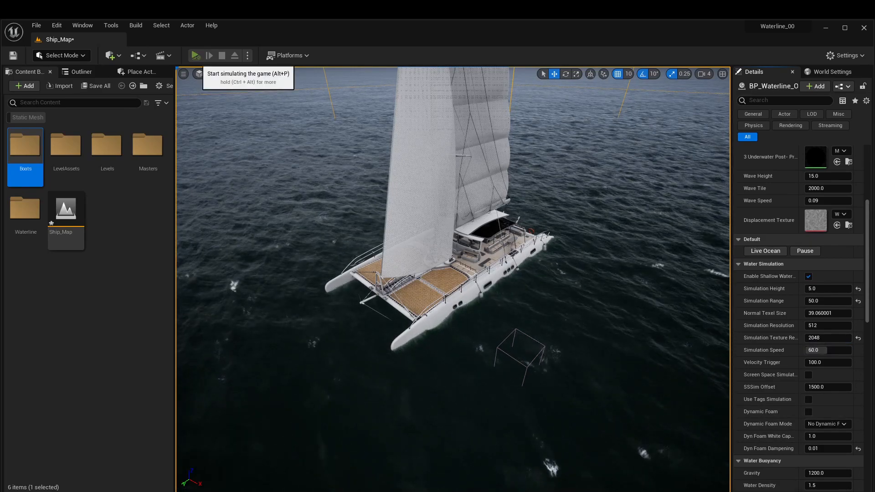
click(438, 228)
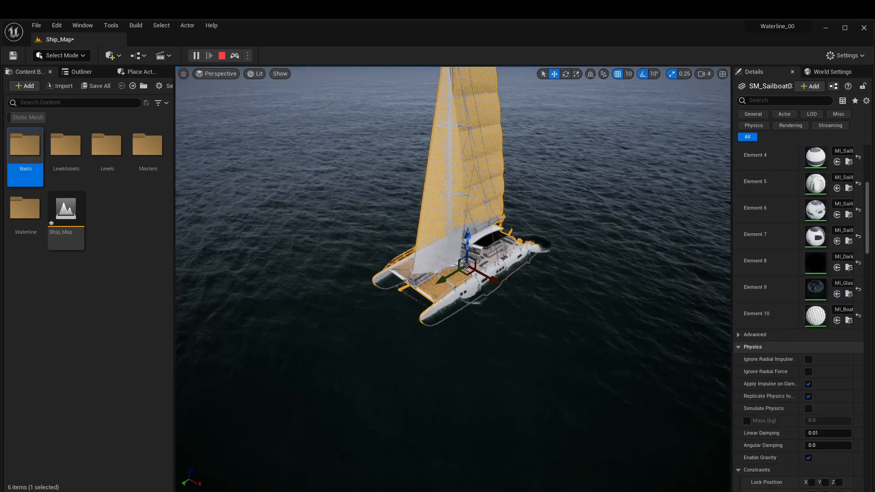
drag(500, 278, 369, 330)
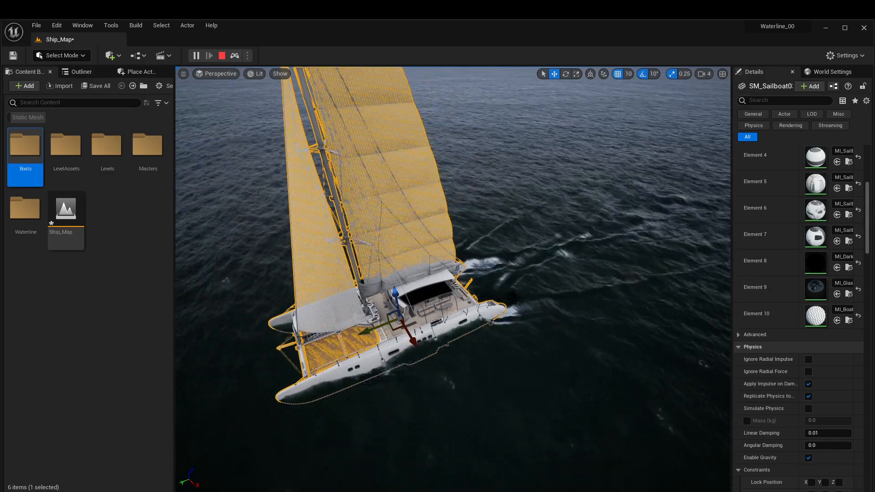
key(Escape)
key(f)
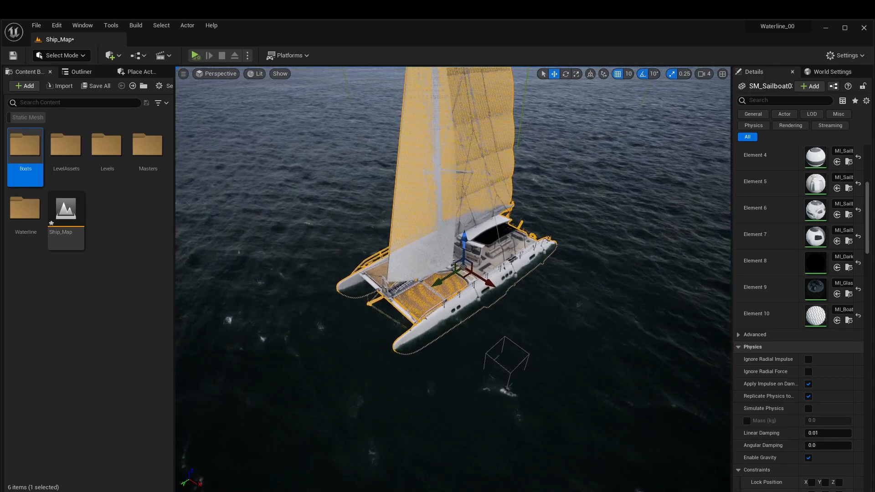
Enable Dynamic Foam on the Waterline ocean and set its Dynamic Foam Mode to All Dynamic Foam
click(638, 340)
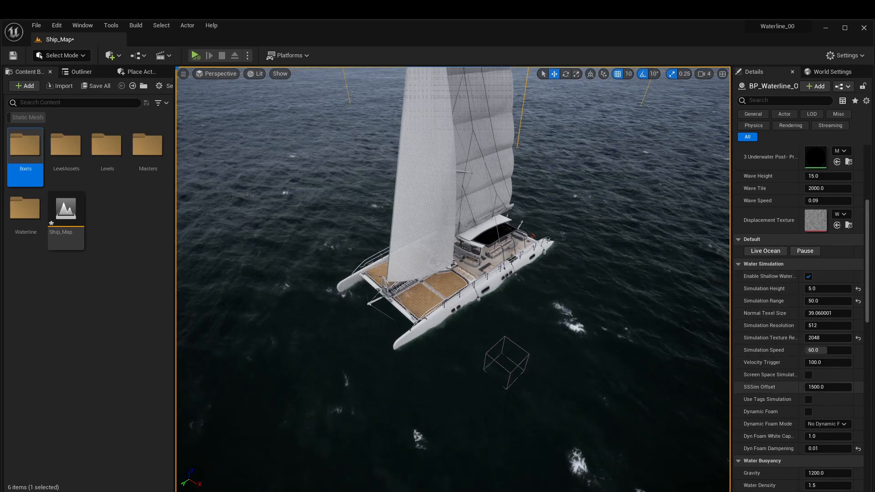
scroll(811, 386, down, 2)
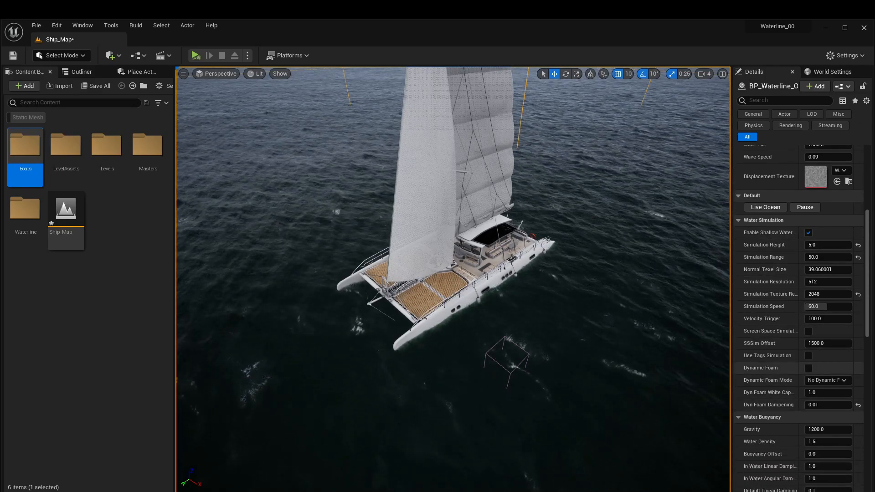
click(809, 367)
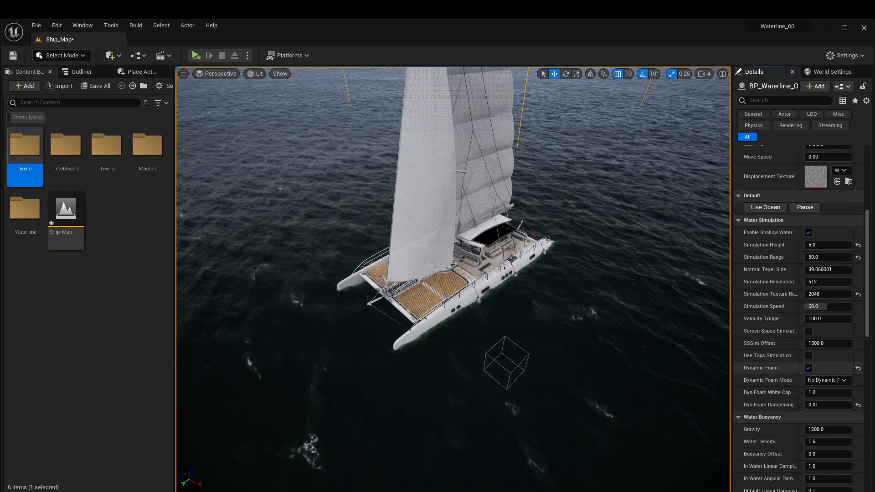
click(826, 380)
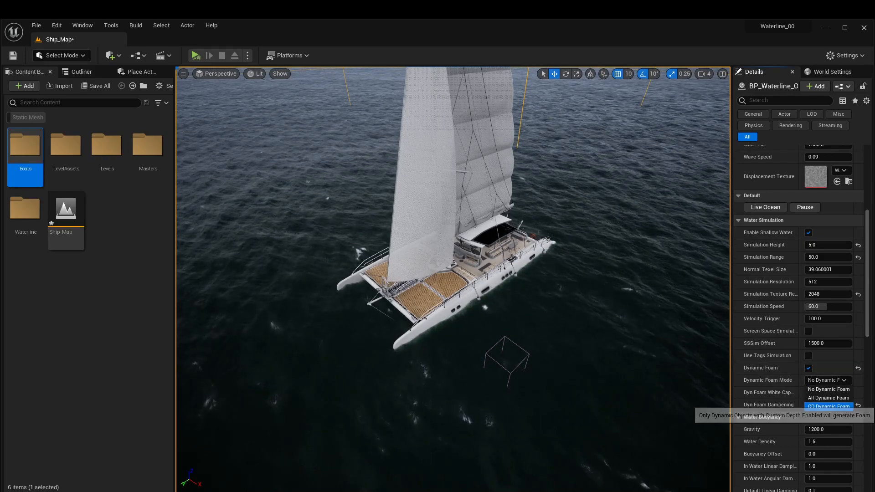
click(829, 398)
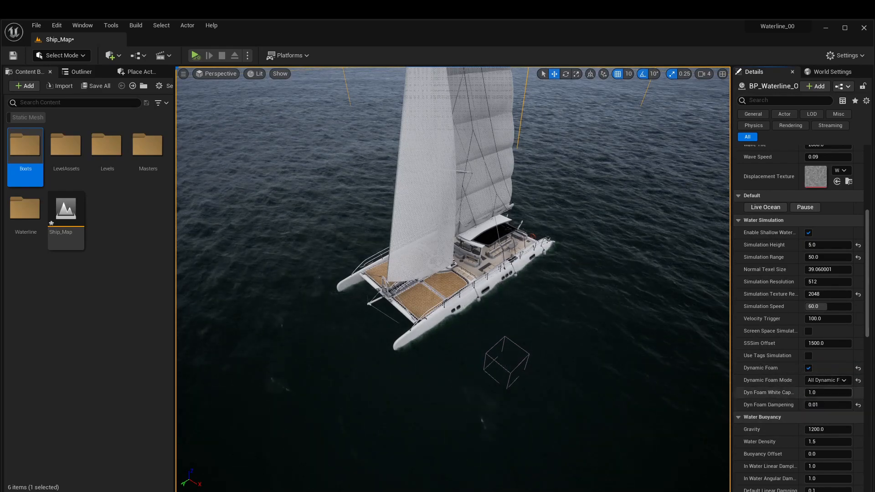
Select the sailboat, look over its hulls at the waterline, and bring up the editor holding its MI_Sailboat03 material instances
key(w)
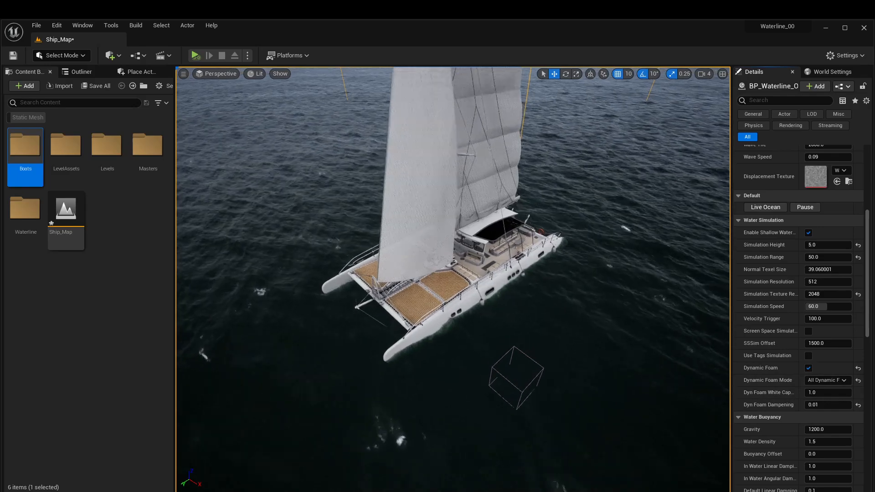
key(w)
right_drag(454, 278, 447, 303)
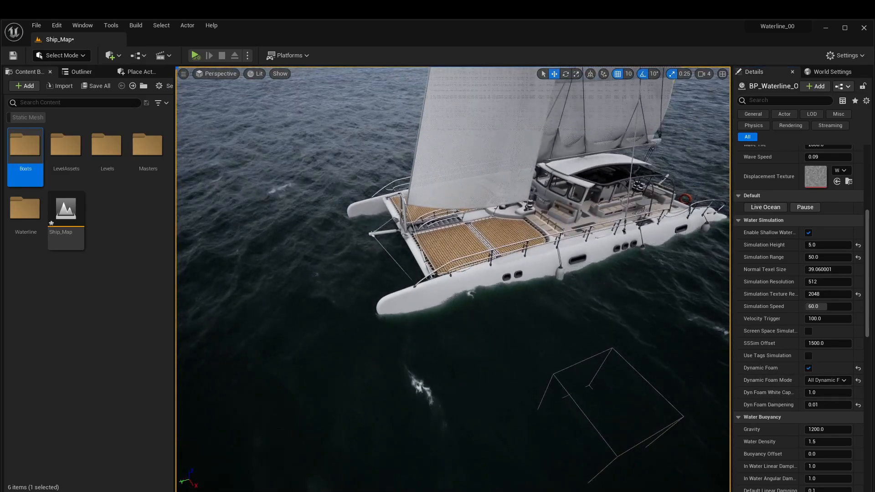
click(483, 280)
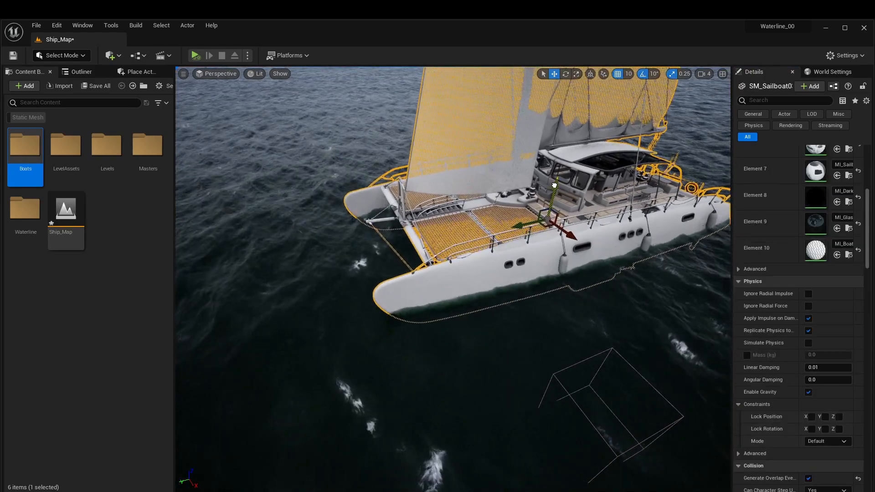
scroll(797, 273, up, 8)
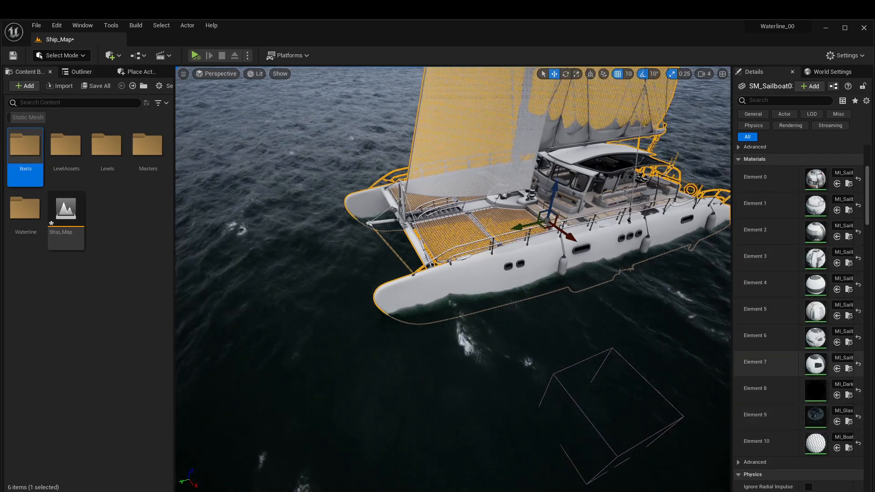
right_drag(565, 301, 576, 273)
key(w)
key(s)
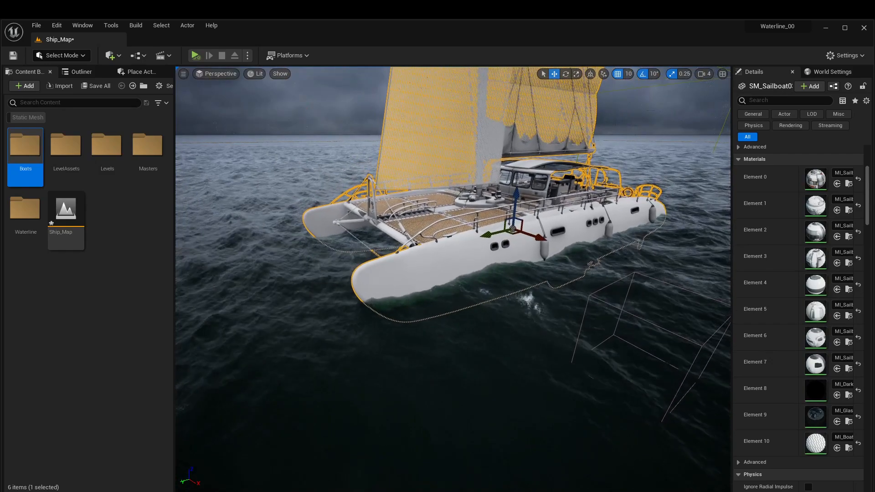
drag(874, 171, 266, 145)
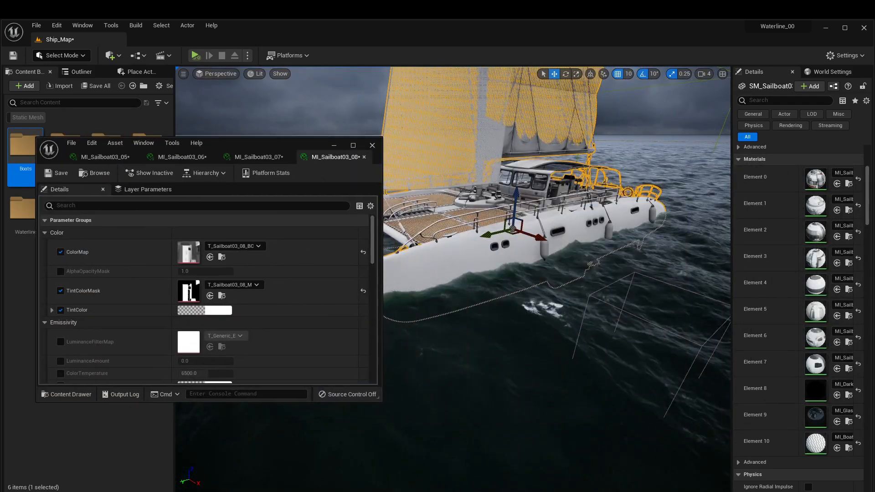
Set the TintColor of MI_Sailboat03_05 to pure red to identify the part of the boat it covers
click(105, 157)
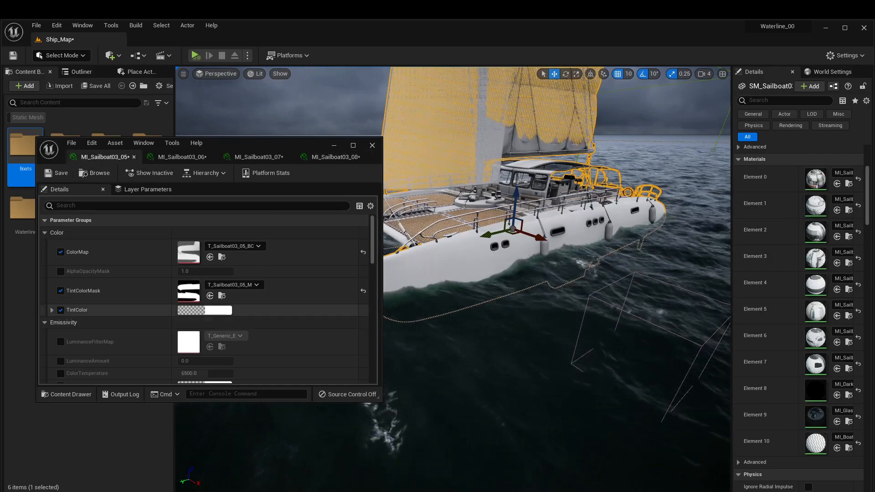
click(214, 310)
drag(342, 372, 341, 284)
right_drag(565, 319, 510, 311)
click(359, 477)
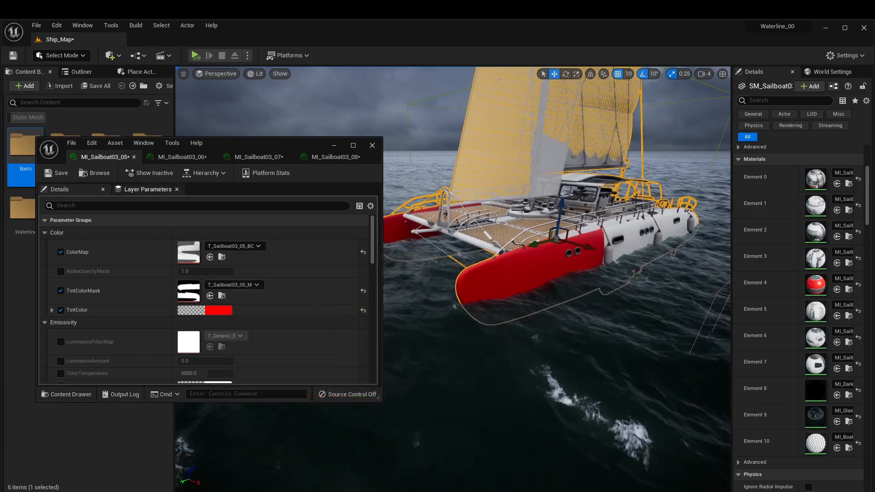
Preview a pure red TintColor on MI_Sailboat03_06 without keeping it, and undo the red tint on MI_Sailboat03_05
click(183, 156)
click(213, 310)
drag(340, 372, 340, 284)
right_drag(478, 111, 570, 83)
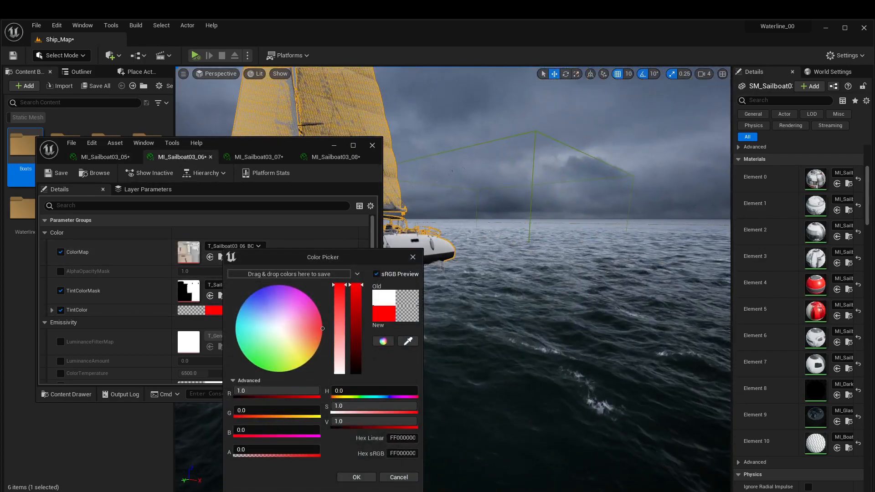
key(f)
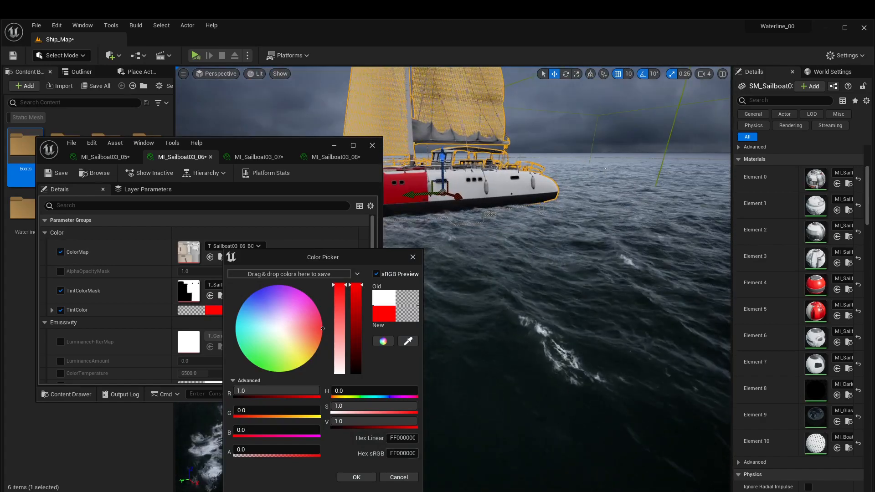
click(399, 478)
mouse_move(479, 365)
right_down()
mouse_move(456, 397)
mouse_move(483, 356)
mouse_move(419, 337)
mouse_move(465, 360)
right_up()
key(ctrl+z)
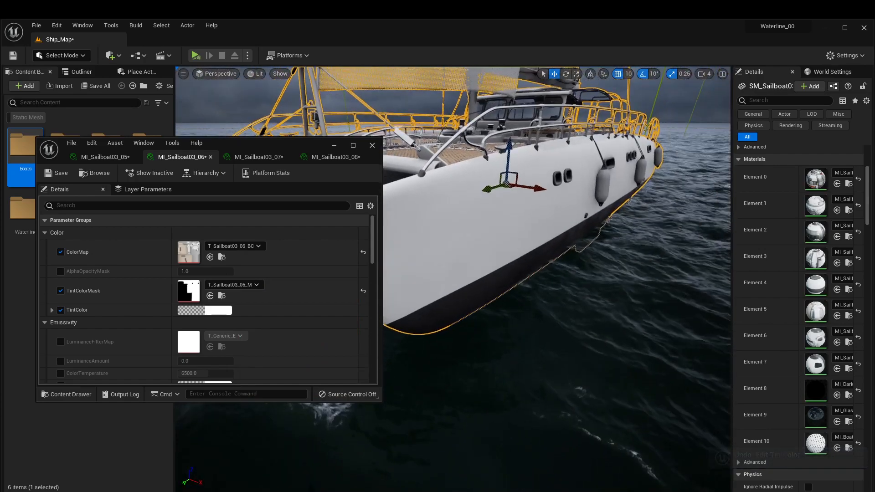
Preview red on MI_Sailboat03_06 again, inspect the hull from the front and side, and discard the color
click(219, 310)
click(324, 328)
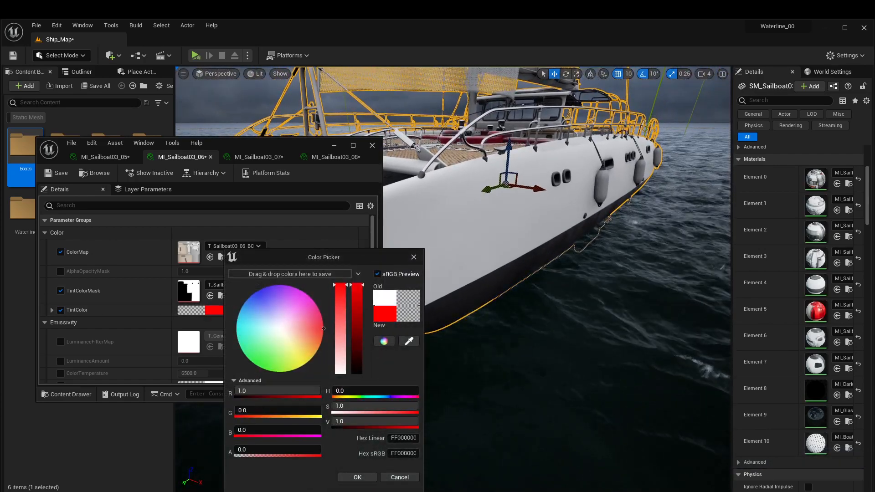
key(w)
right_drag(524, 346, 684, 321)
key(s)
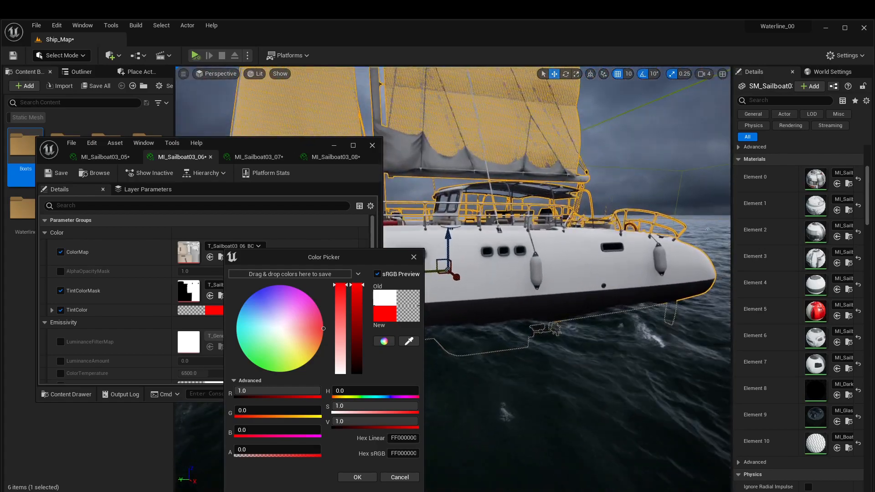
click(399, 477)
Preview a pure red TintColor on MI_Sailboat03_07 to find the part of the hull it covers, and discard it
click(258, 157)
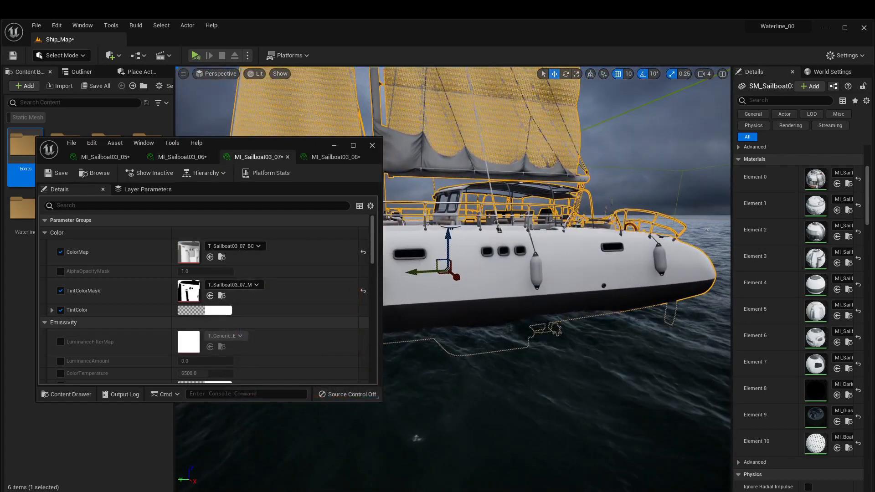
click(220, 311)
drag(336, 328, 336, 284)
right_drag(483, 315, 447, 314)
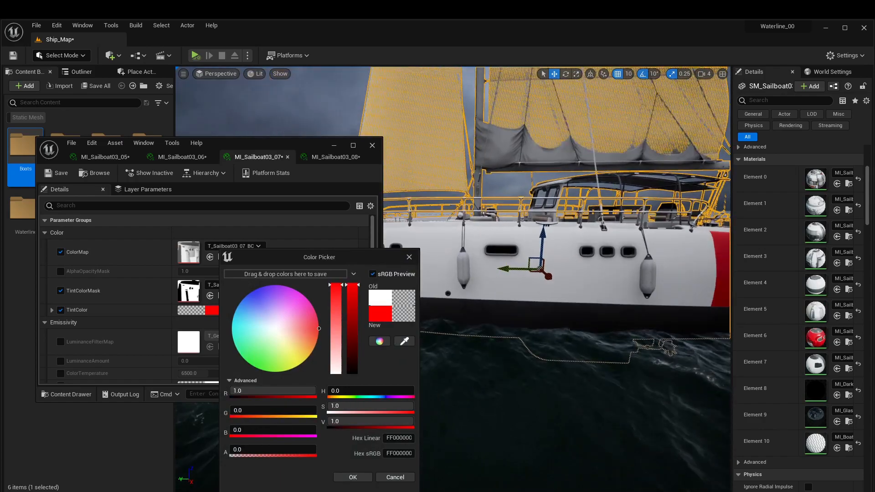
click(395, 477)
Preview a pure red TintColor on MI_Sailboat03_08 to find its section of the hull, and discard it
click(335, 156)
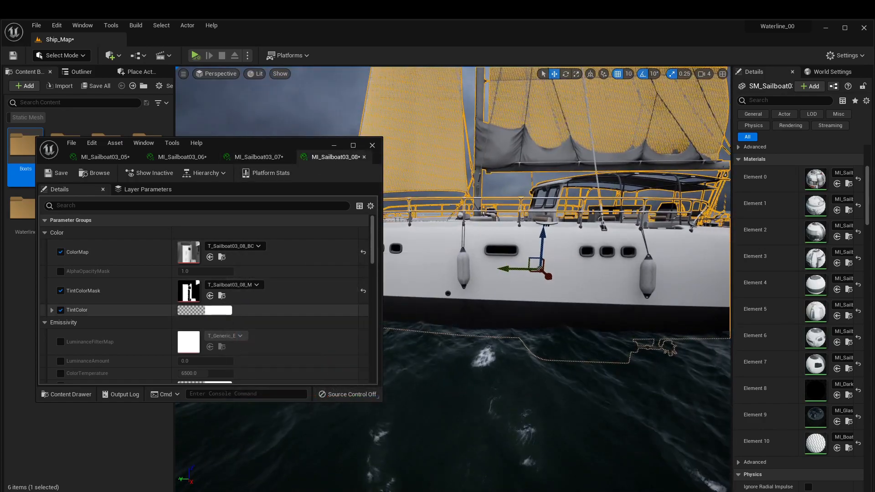
click(220, 311)
drag(332, 372, 332, 283)
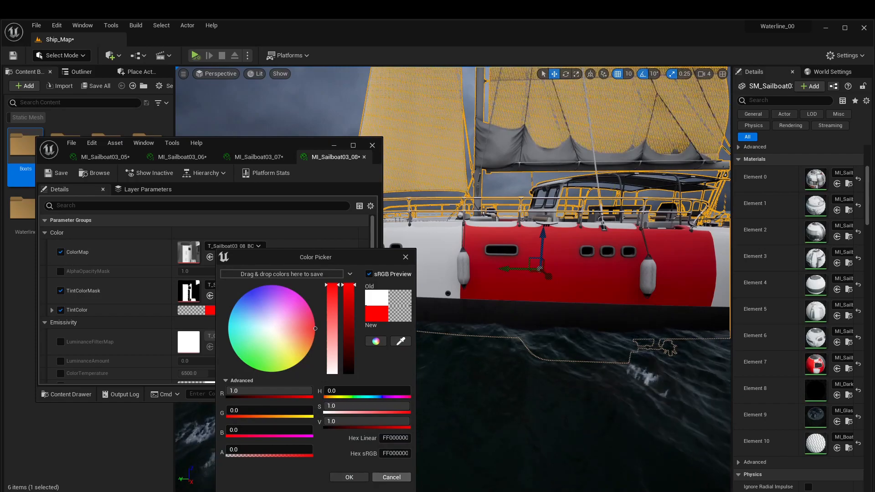
click(392, 477)
right_drag(465, 378, 487, 383)
key(s)
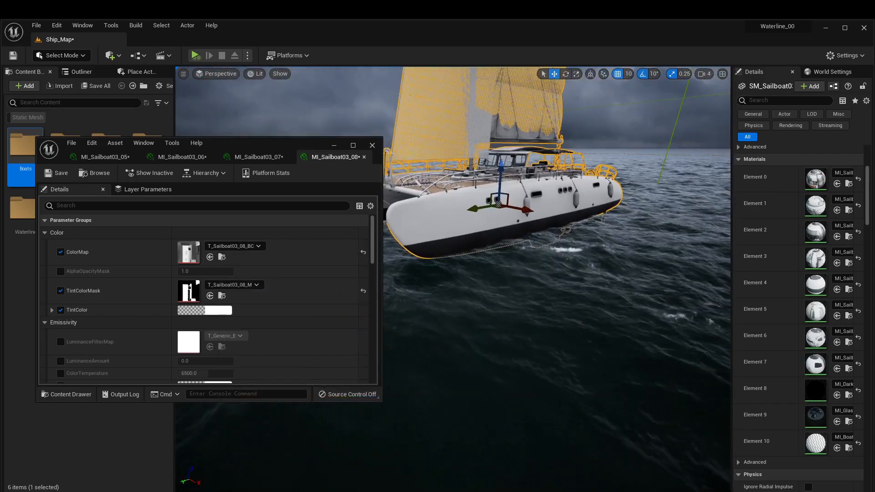
Override the Two Sided property on MI_Sailboat03_05 and enable it
mouse_move(504, 185)
mouse_down()
mouse_move(504, 209)
mouse_move(504, 197)
mouse_up()
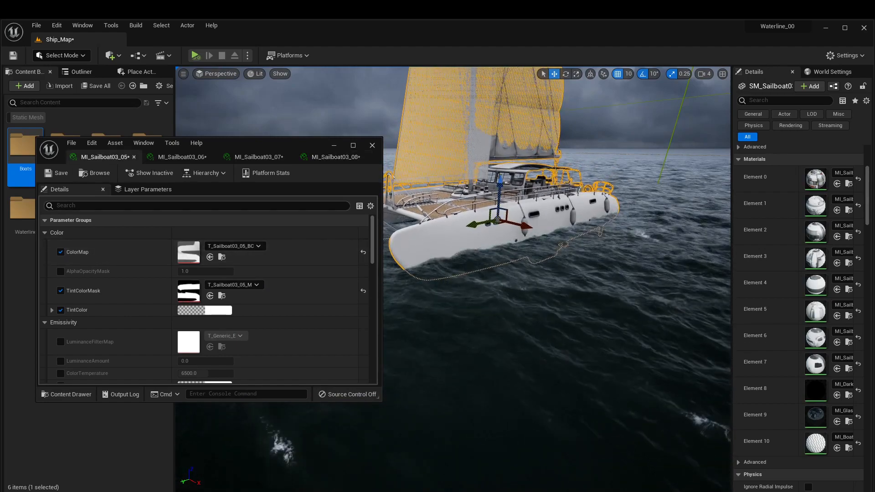
text(two)
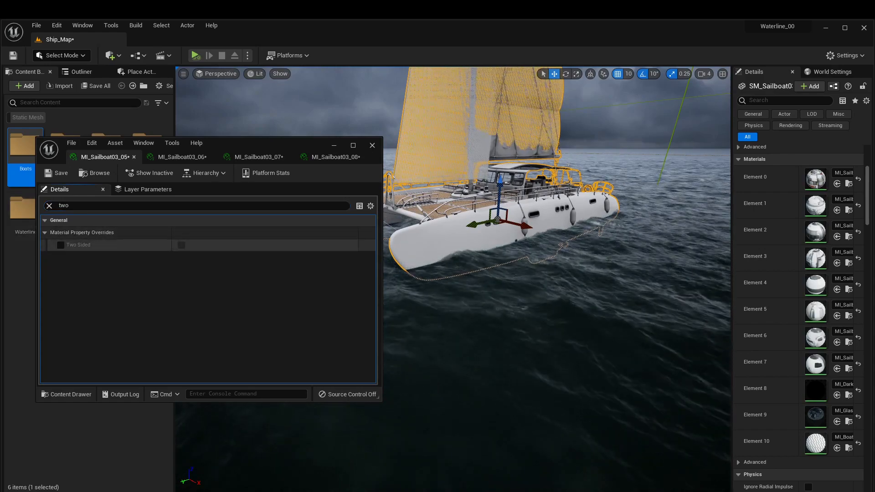
click(60, 245)
click(181, 245)
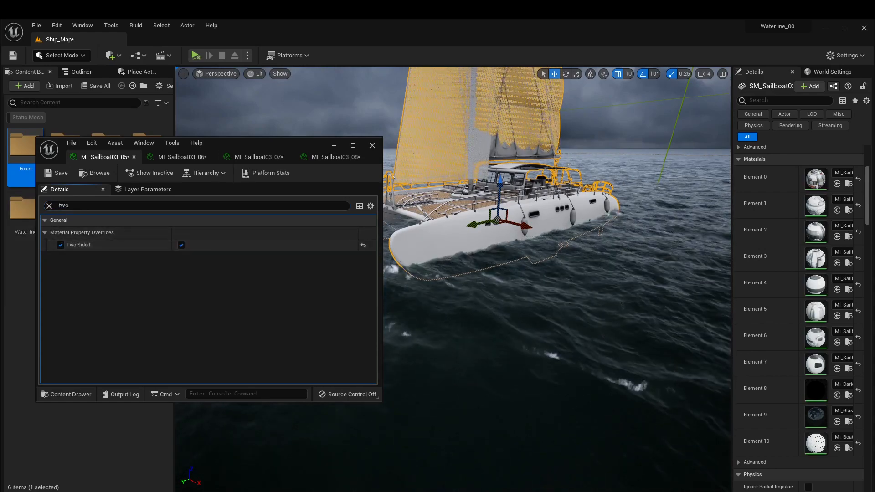
Enable the Two Sided material property override on MI_Sailboat03_06 and MI_Sailboat03_07
click(182, 157)
click(91, 205)
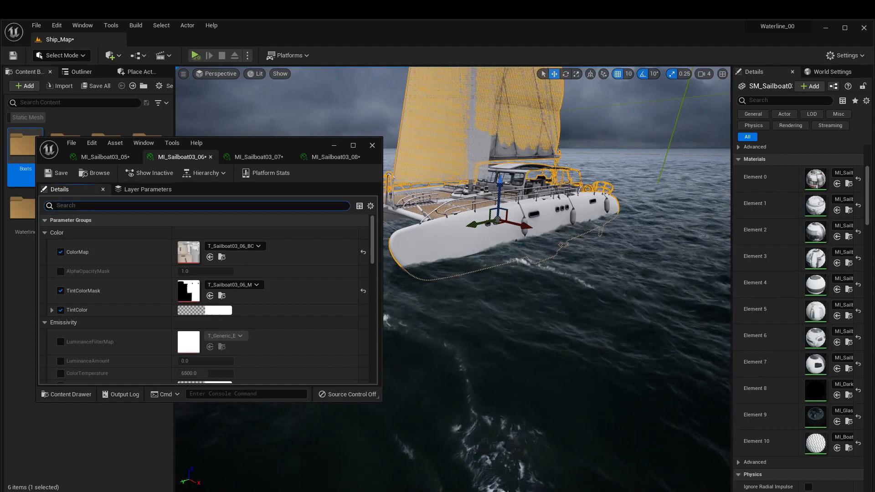
text(two)
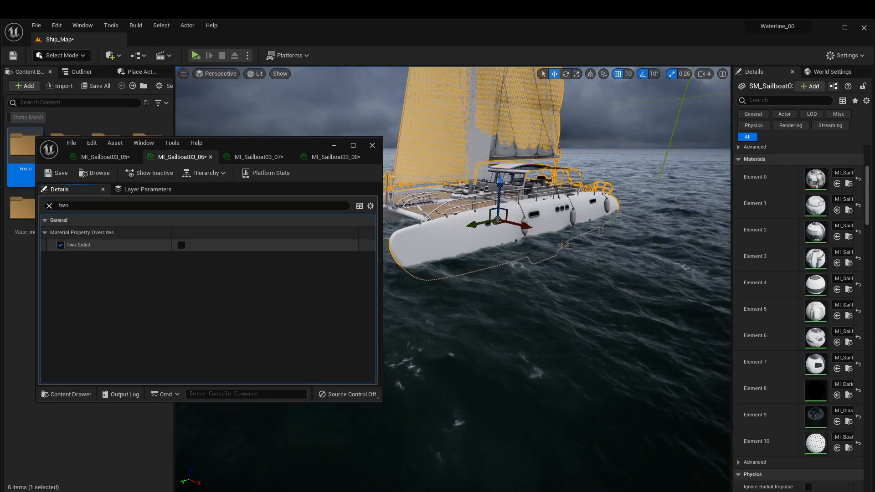
click(258, 157)
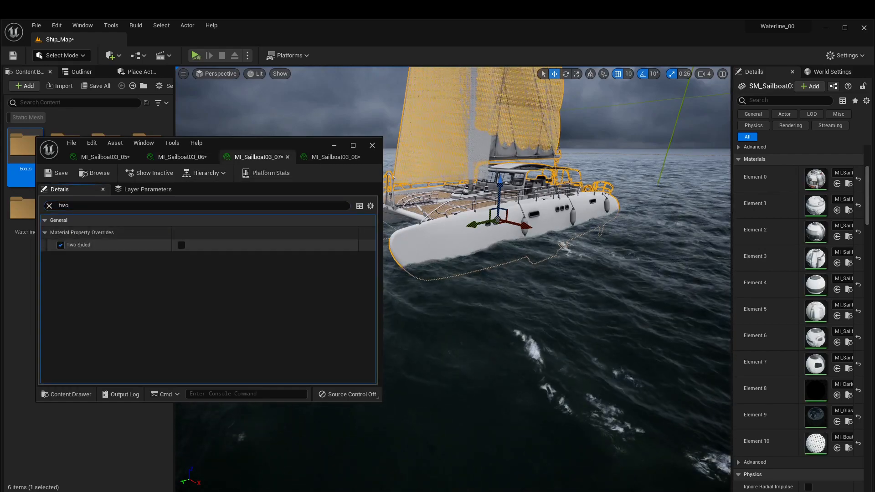
Enable the Two Sided override on MI_Sailboat03_08 and save the edited hull material instances
click(336, 157)
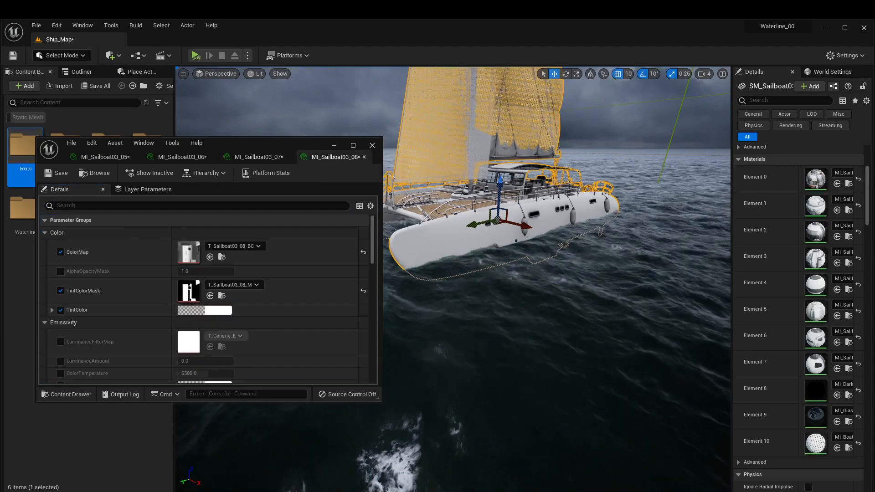
text(two)
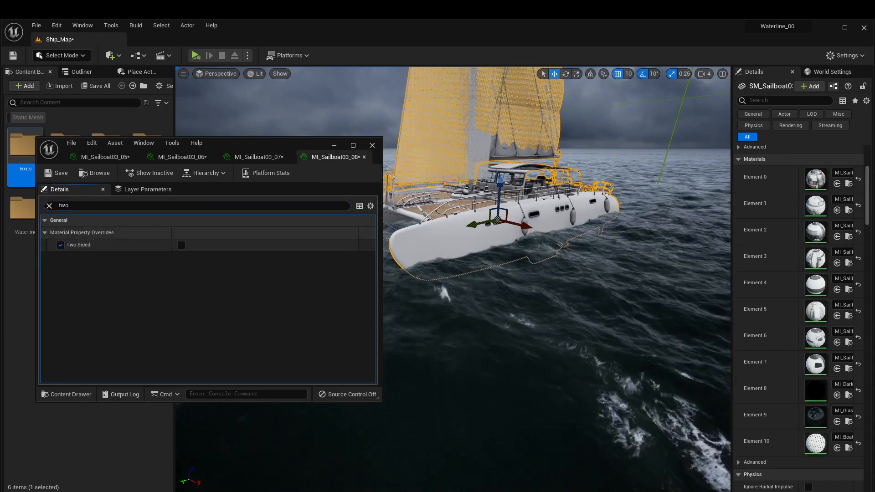
click(181, 245)
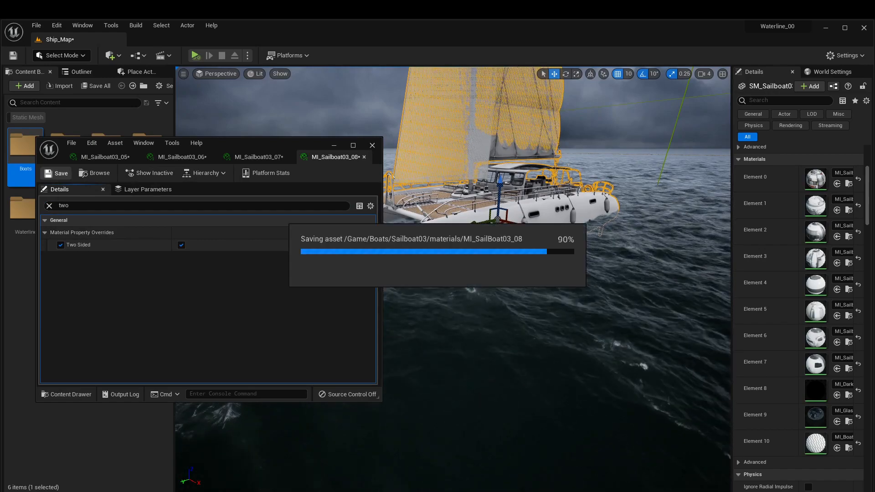
click(178, 158)
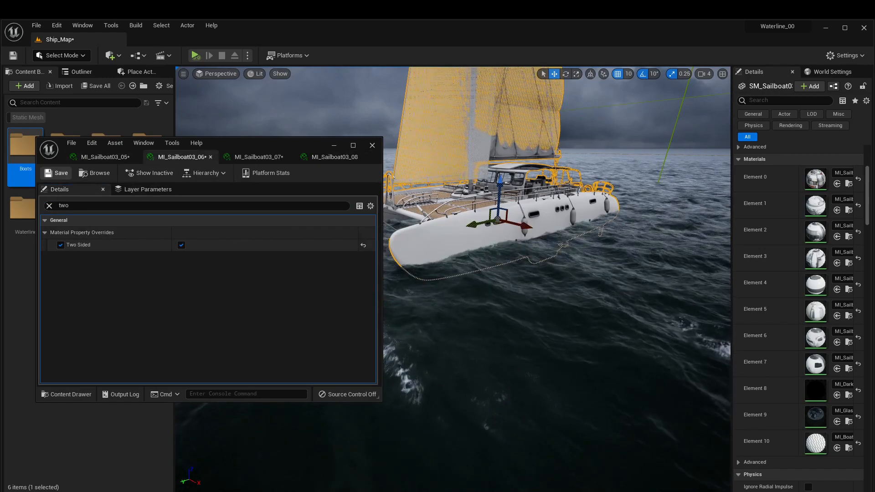
click(258, 156)
key(ctrl+s)
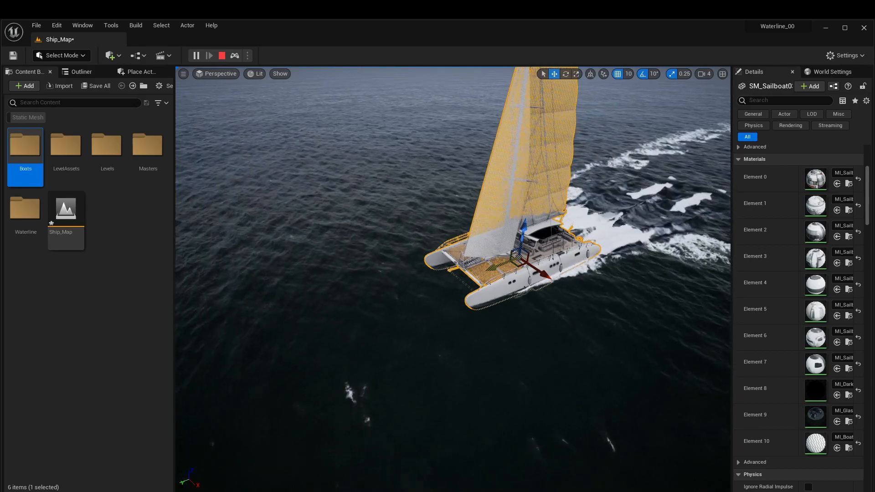
Inspect the moving sailboat's wake and hull from the side in the running simulation, and stop the simulation
right_drag(453, 279, 715, 226)
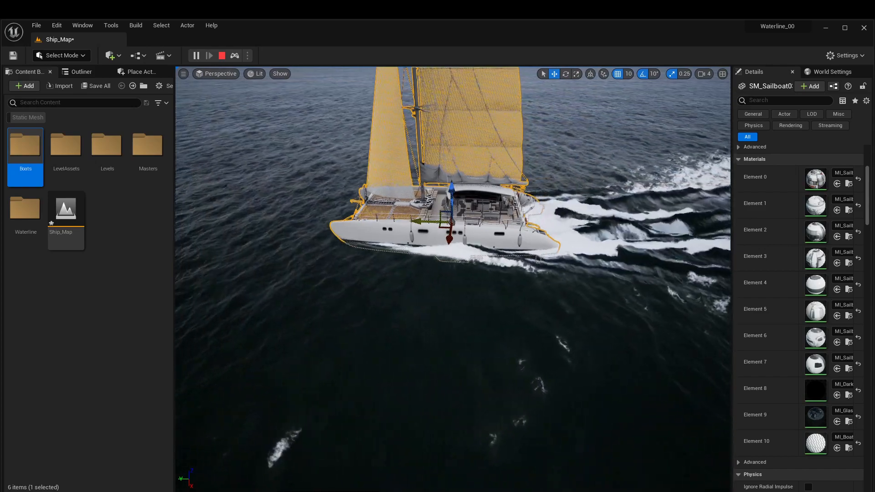
key(Escape)
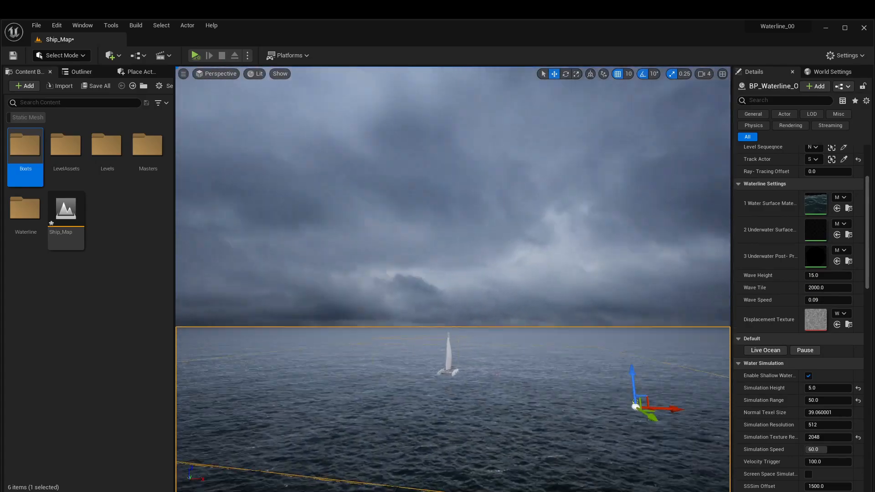
Set the water's Simulation Height to 3.5 and widen the property name column to read the full dynamic foam setting names
key(w)
right_drag(453, 279, 387, 373)
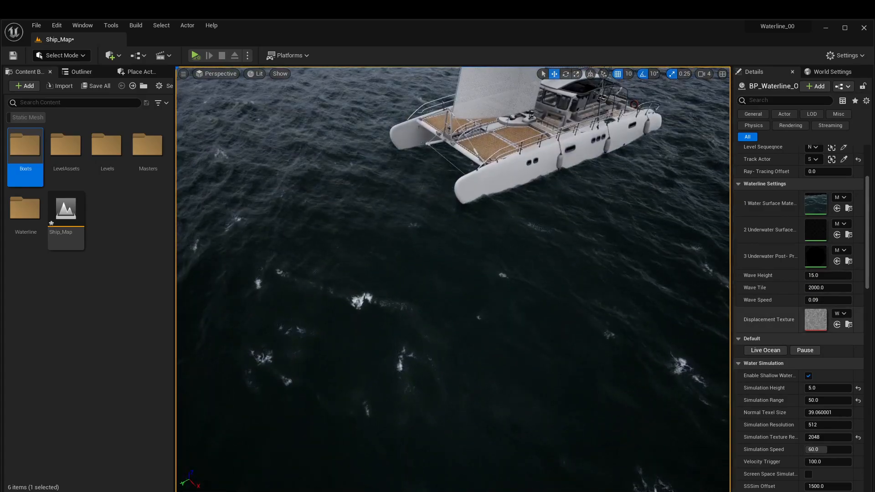
scroll(784, 388, down, 2)
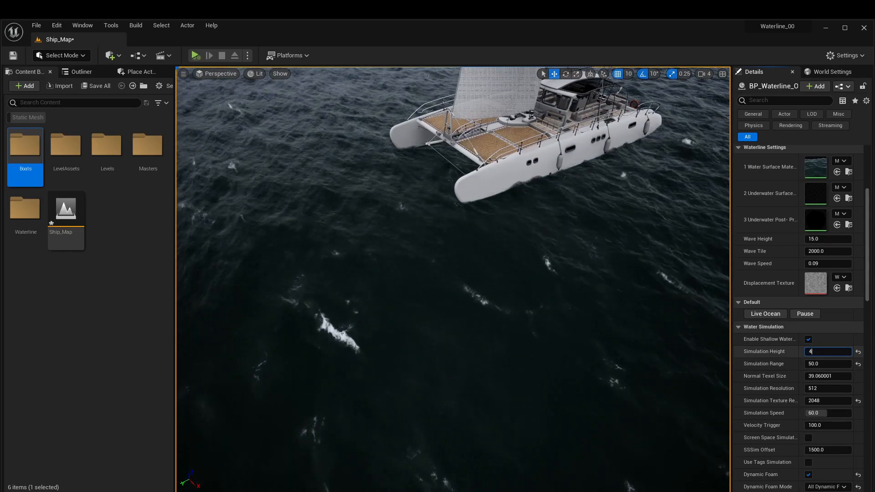
key(s)
right_drag(453, 279, 444, 205)
scroll(784, 438, down, 6)
scroll(784, 403, down, 3)
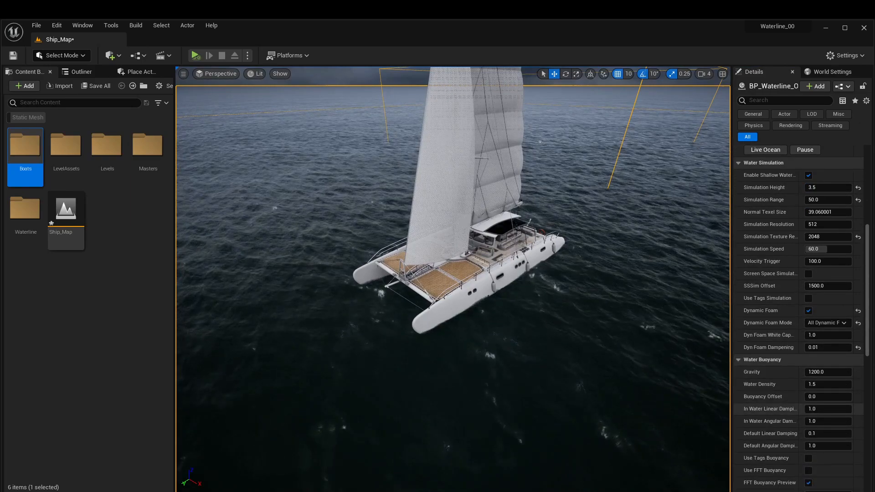
scroll(798, 319, up, 2)
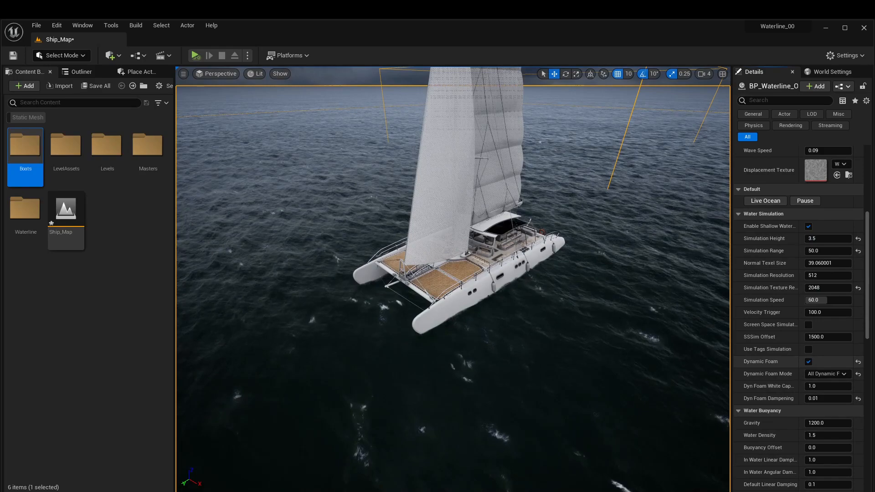
drag(798, 361, 810, 362)
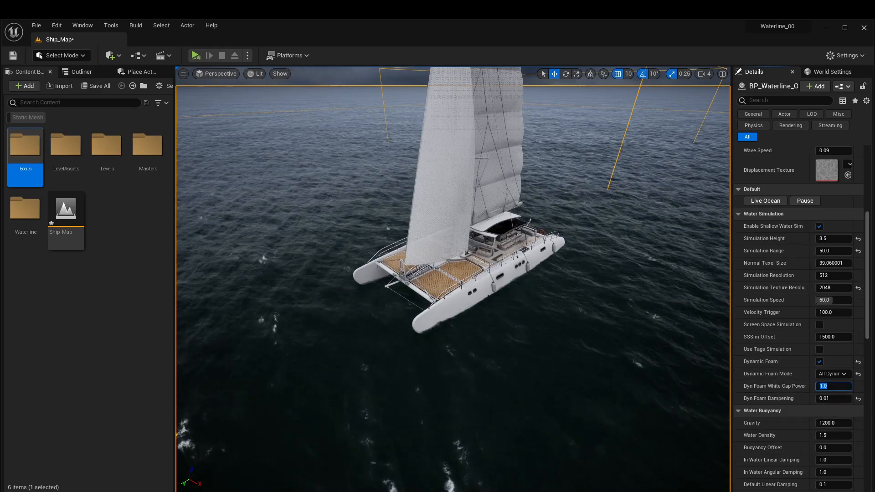
Simulate the level with the sailboat selected, examine the wake and foam behind it, and stop the simulation
right_drag(474, 247, 414, 258)
click(478, 237)
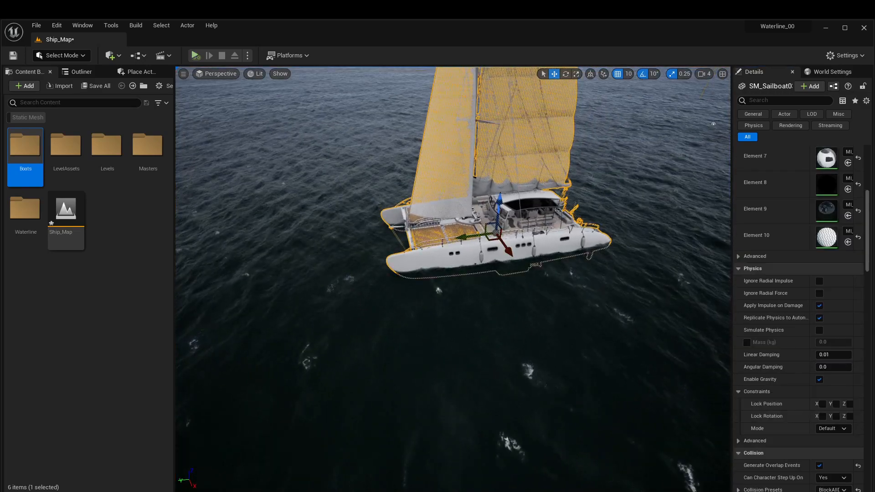
click(195, 56)
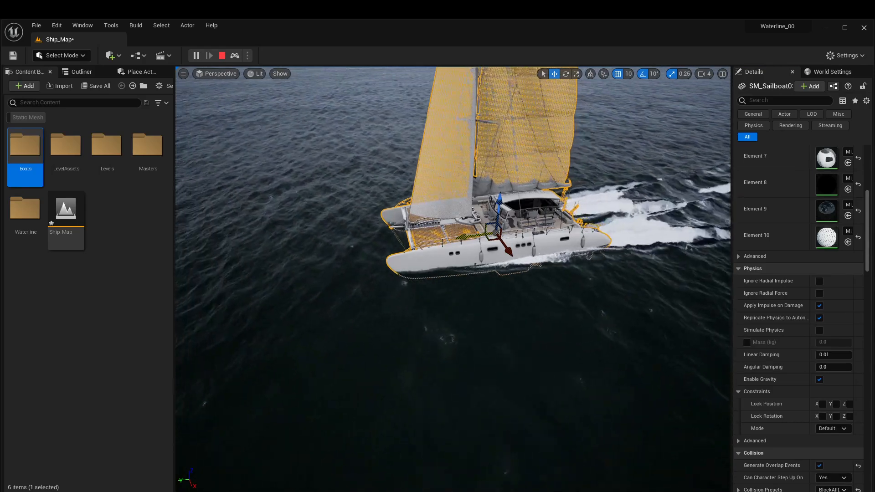
key(Escape)
Open the Waterline actor's water surface material MI_Water_Surface_Gen3 and place its window beside the sailboat
mouse_move(453, 274)
right_down()
mouse_move(453, 191)
mouse_move(438, 269)
mouse_move(449, 283)
right_up()
click(660, 314)
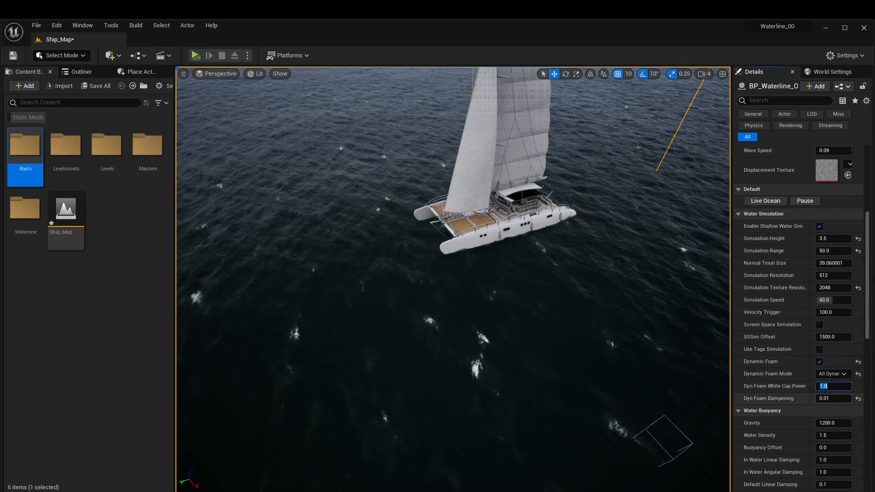
scroll(800, 319, up, 10)
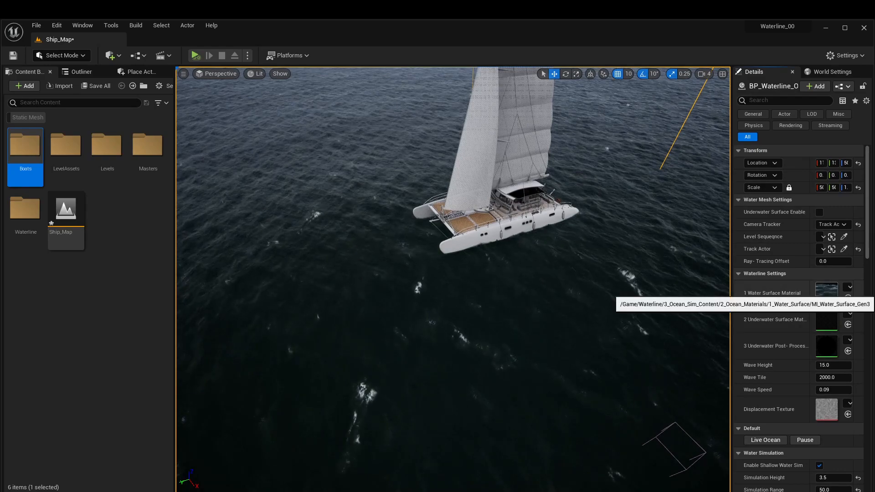
double_click(827, 293)
drag(227, 145, 763, 114)
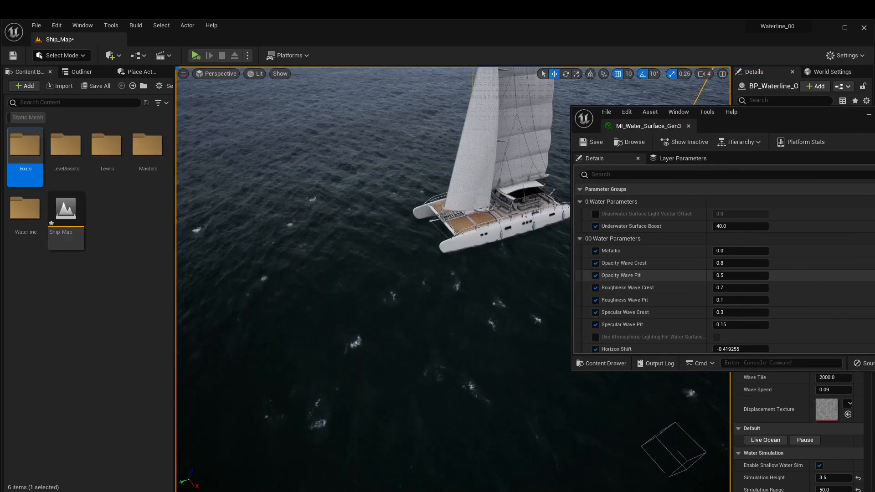
Set Sim Normal Power under 03 Wave Normals of MI_Water_Surface_Gen3 to -1.0
right_drag(501, 273, 533, 246)
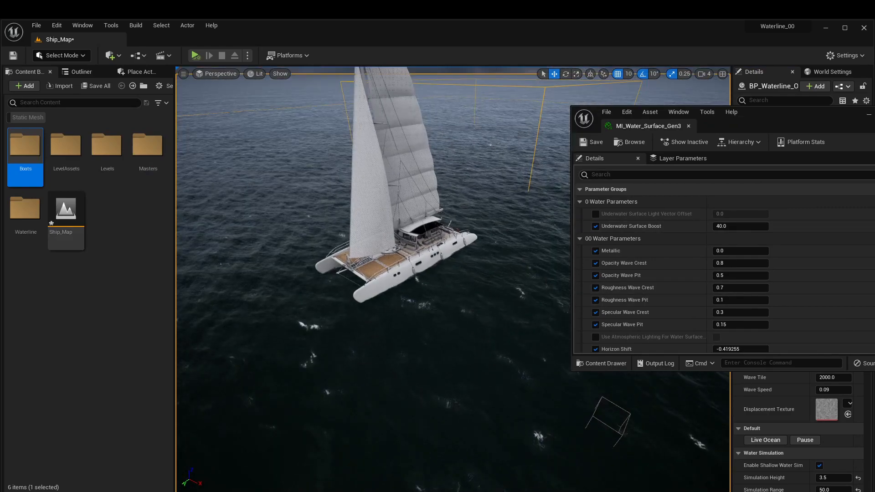
scroll(724, 252, down, 15)
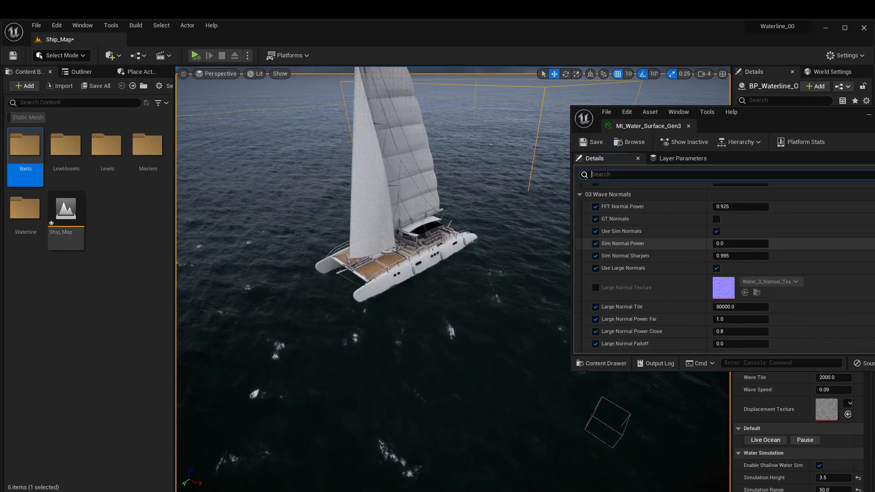
scroll(724, 252, down, 2)
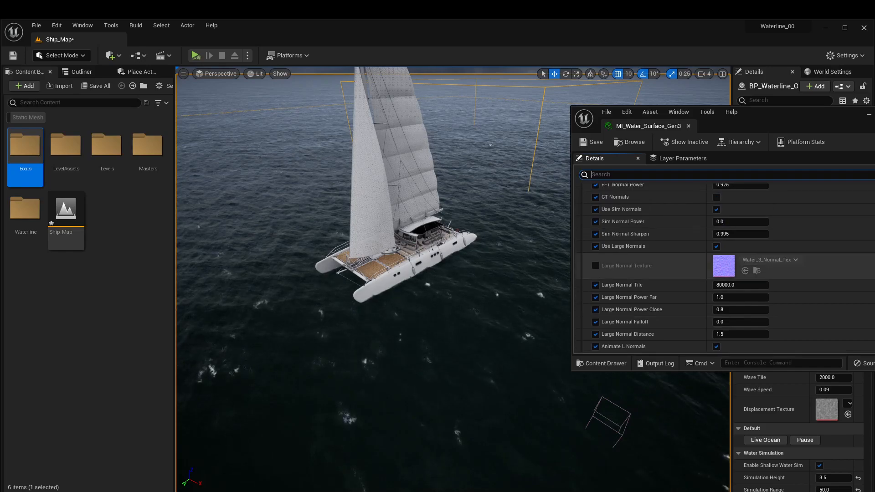
scroll(725, 252, up, 2)
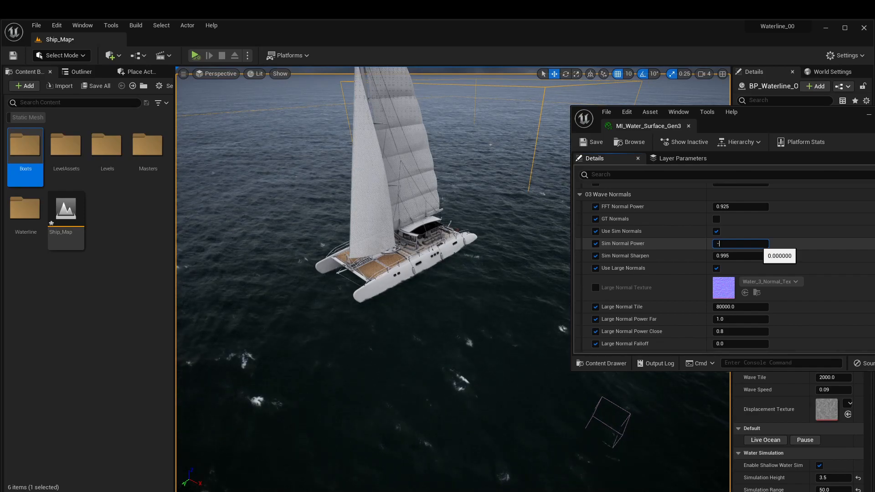
key(Return)
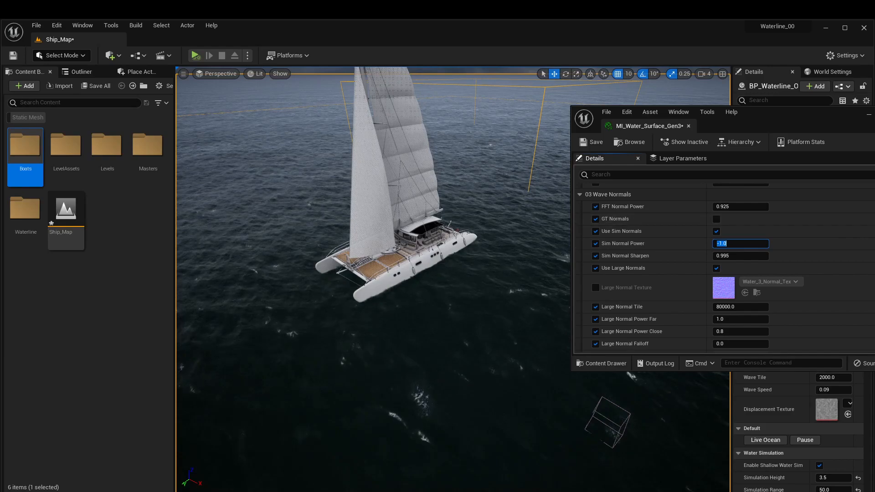
Simulate the sailboat to check the wake normals, clear the material window out of the view, and stop the simulation
click(196, 56)
click(393, 192)
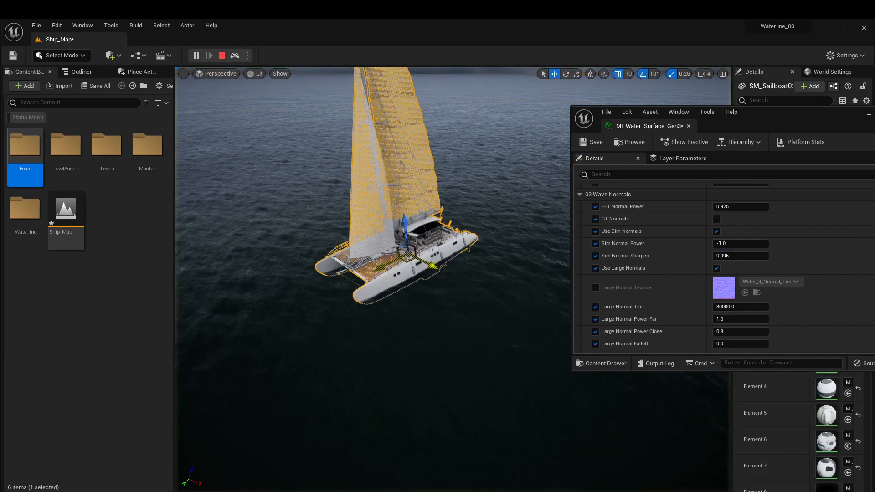
drag(775, 119, 581, 420)
key(Escape)
Reset the Waterline actor's Dynamic Foam Mode to its default and turn Dynamic Foam off
scroll(775, 314, down, 5)
click(674, 328)
scroll(775, 329, down, 3)
scroll(800, 319, down, 5)
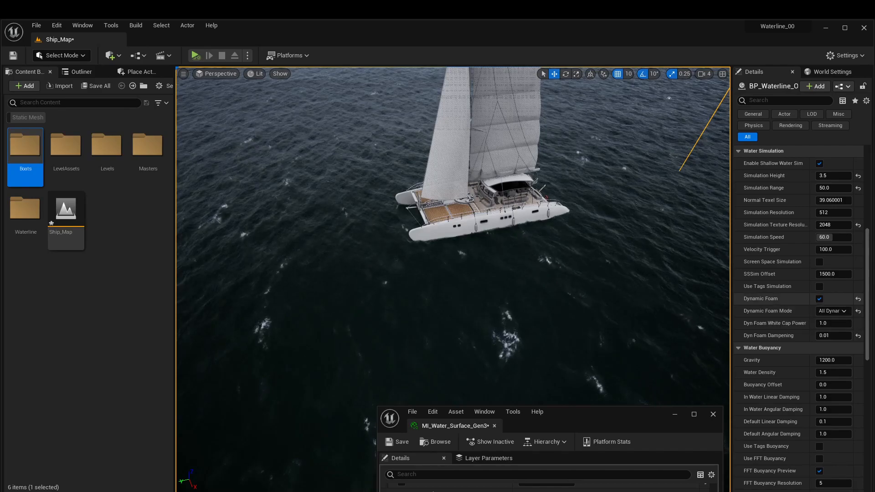
scroll(858, 308, down, 1)
click(858, 308)
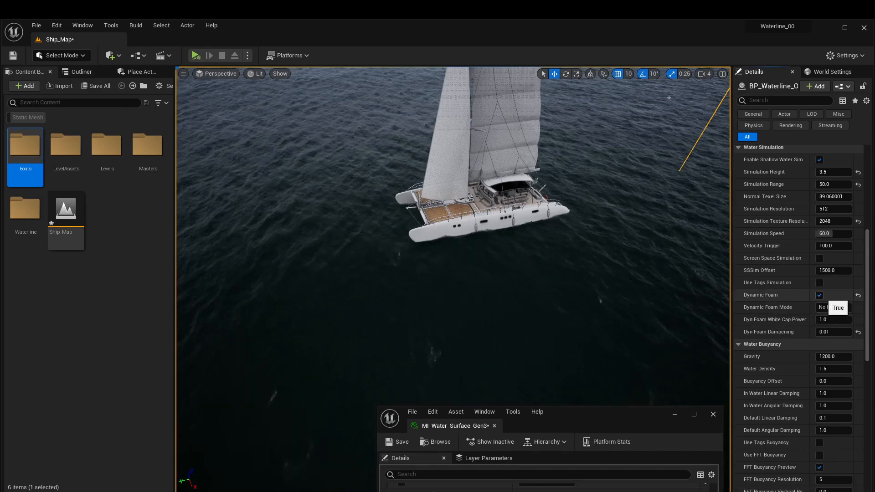
Simulate the level with the sailboat selected, examine its wake without dynamic foam, and stop the simulation
key(alt+s)
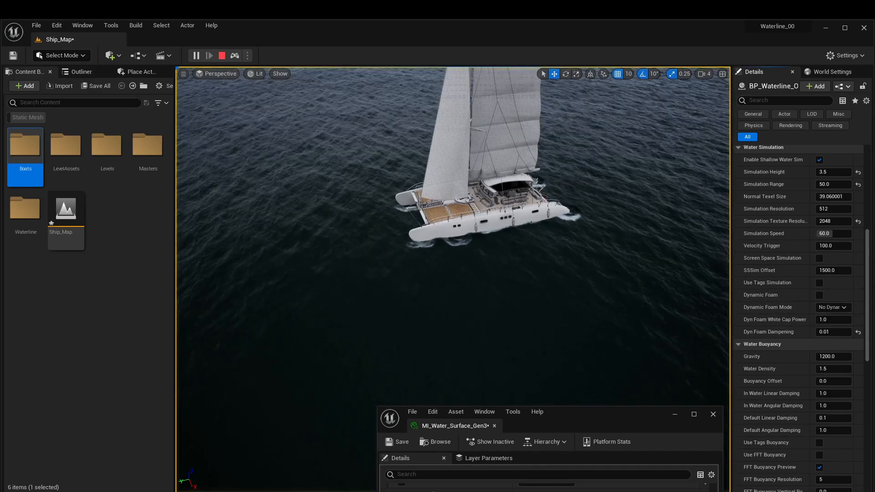
click(488, 182)
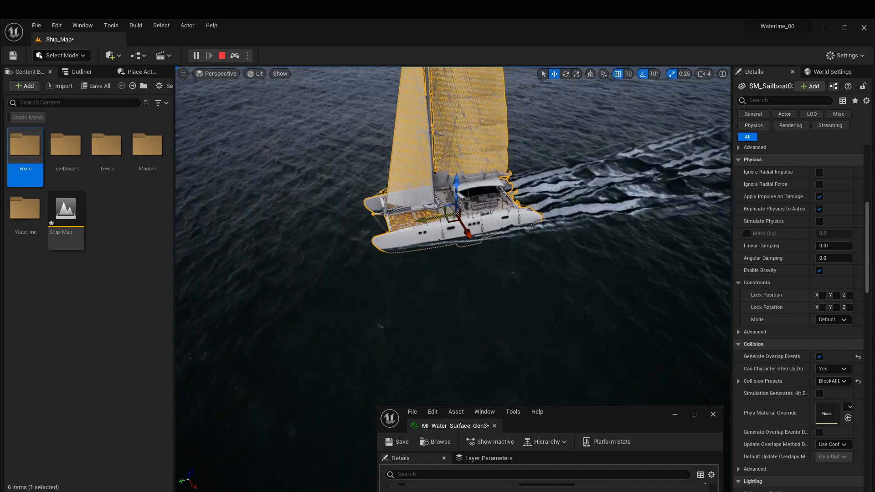
key(Escape)
Set Sim Normal Power under 03 Wave Normals of MI_Water_Surface_Gen3 to 0.5
drag(702, 317, 682, 172)
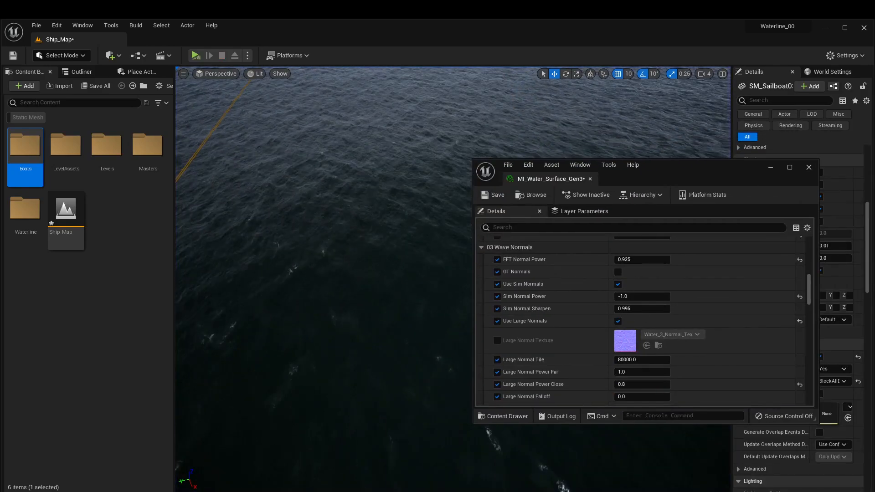
right_drag(365, 273, 321, 258)
key(w)
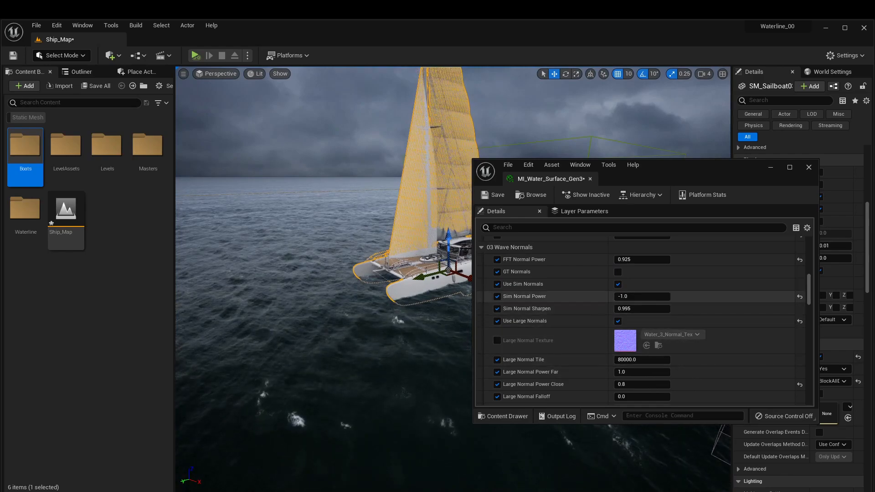
text(0.5)
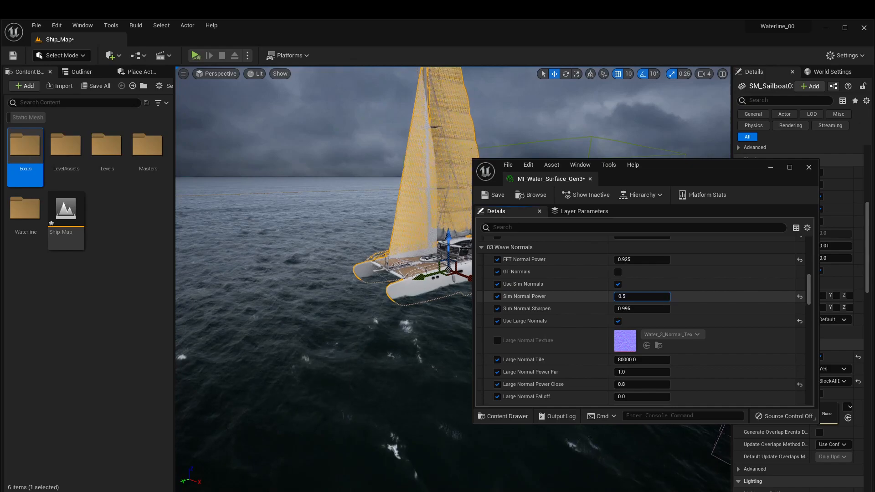
key(Return)
Clear the material window out of the view, simulate the level to check the sailboat's wake normals, and stop the simulation
drag(661, 174, 874, 294)
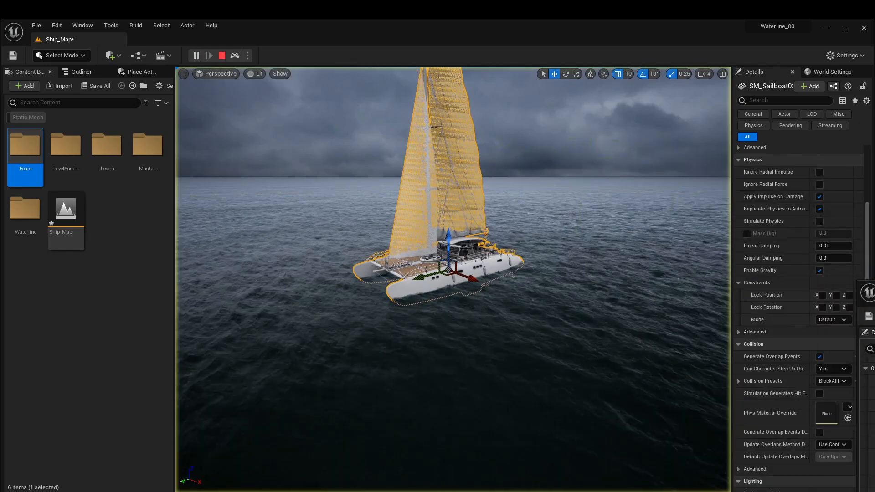
click(195, 55)
click(558, 161)
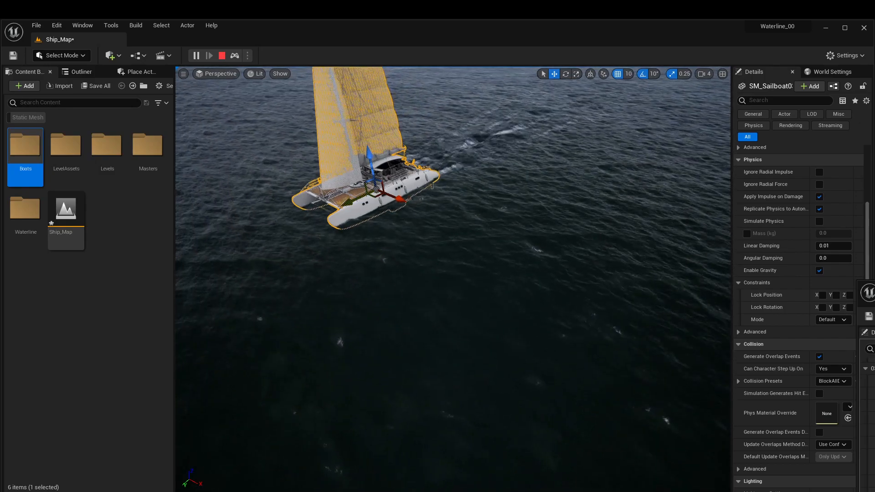
key(Escape)
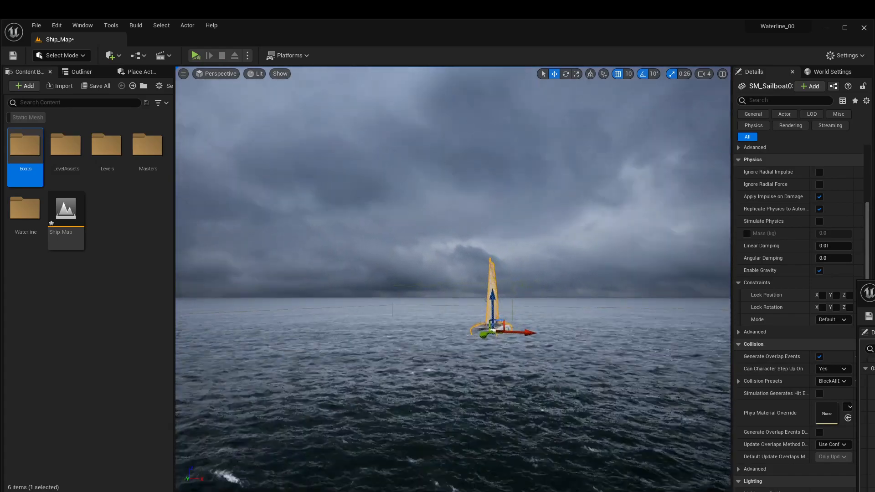
Focus on the sailboat, simulate the level again to inspect the hull's wake up close, and stop the simulation
key(f)
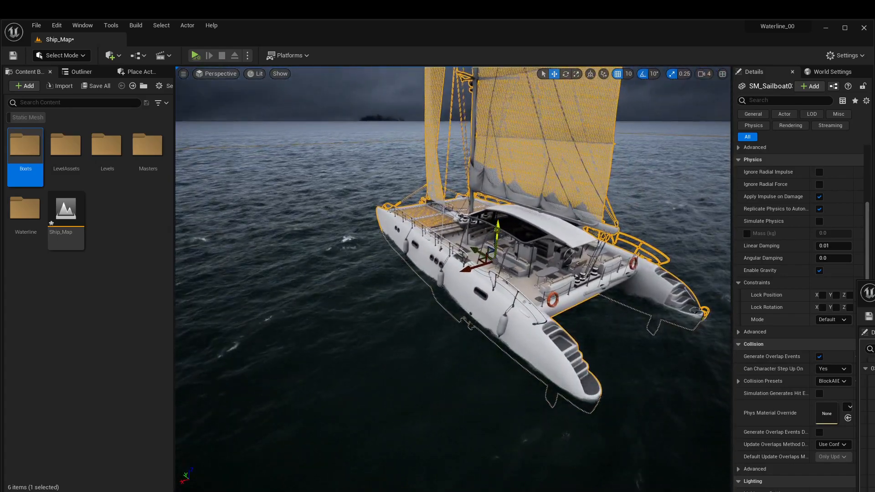
alt+drag(499, 234, 674, 233)
click(196, 55)
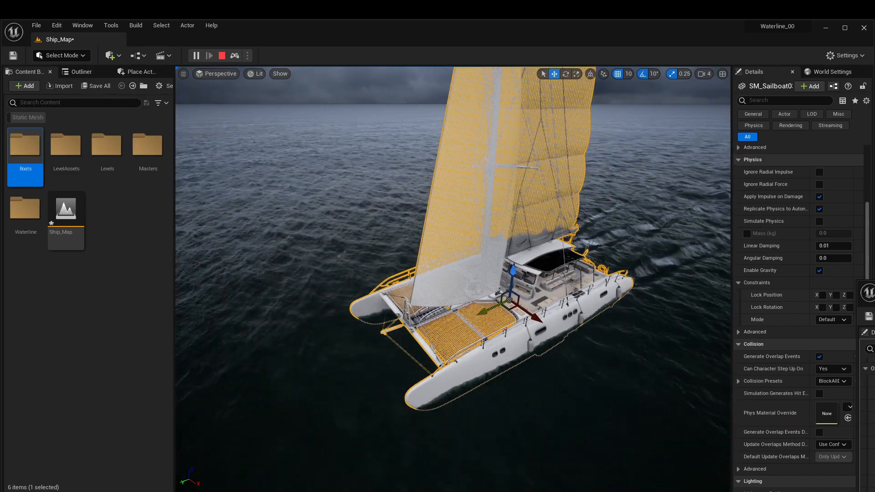
key(Escape)
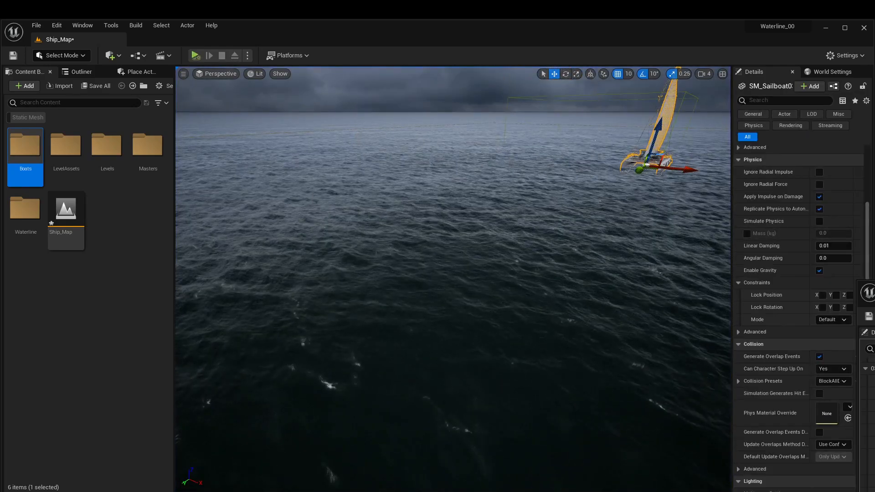
Bring the MI_Water_Surface_Gen3 window back and set Sim Normal Power to 0
drag(873, 285, 376, 140)
click(530, 273)
text(0)
key(Return)
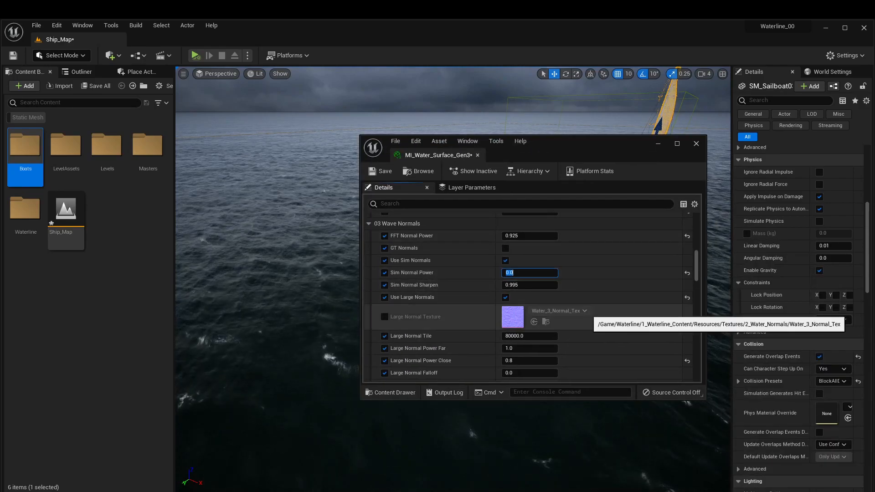
right_drag(269, 283, 287, 291)
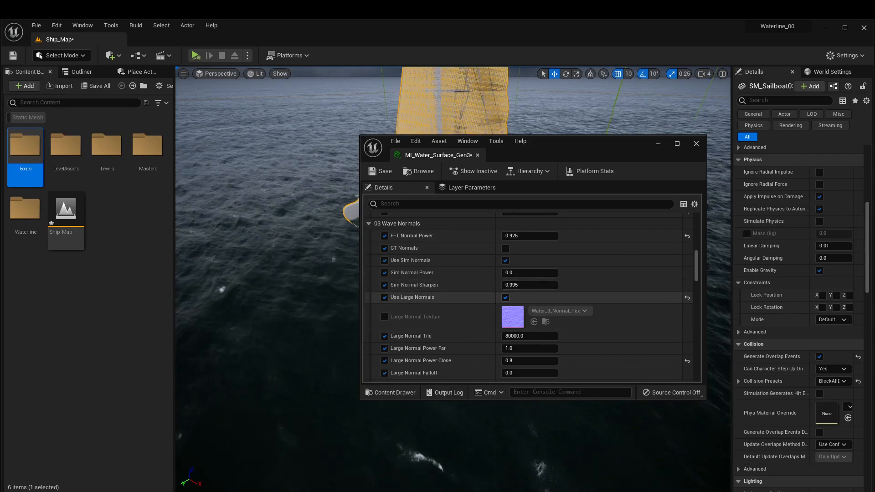
Review the dynamic foam parameters of MI_Water_Surface_Gen3 and the Waterline actor's simulation and surface settings
scroll(529, 296, down, 2)
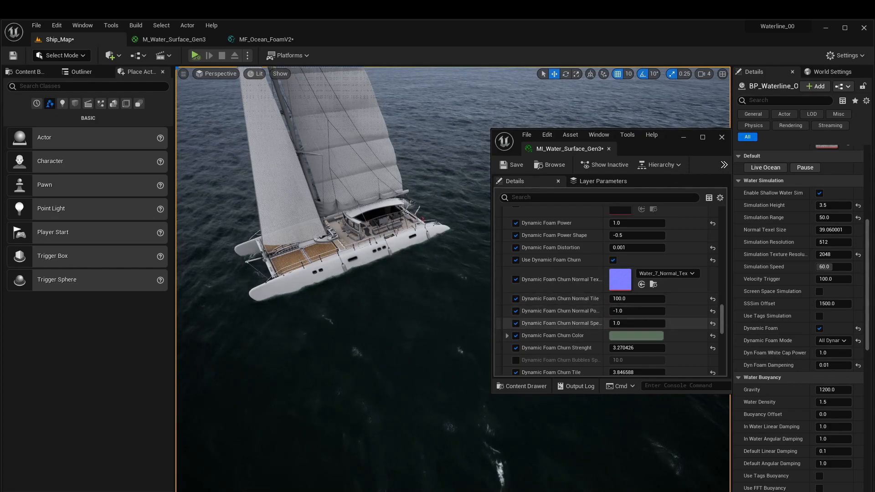
scroll(607, 292, up, 2)
scroll(777, 294, up, 8)
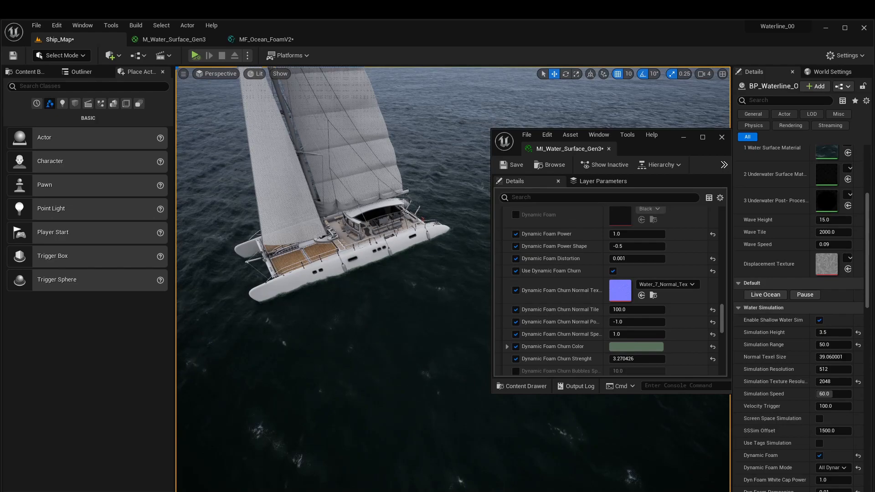
scroll(606, 306, down, 1)
scroll(547, 232, down, 1)
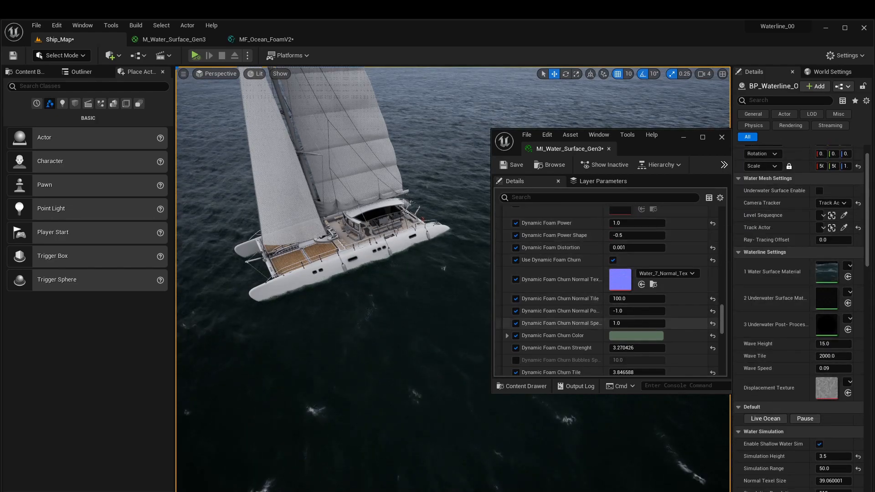
right_drag(438, 365, 412, 371)
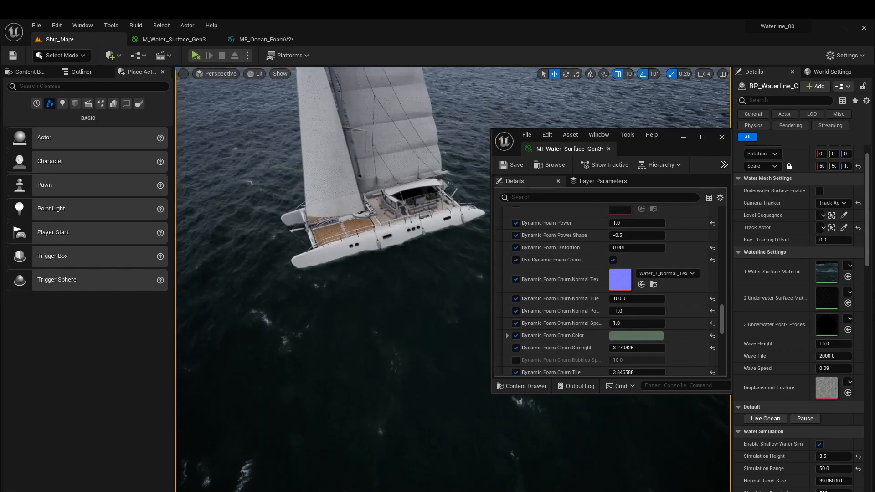
Simulate the level, select the sailboat, and examine the dynamic foam churn behind its hulls
click(195, 55)
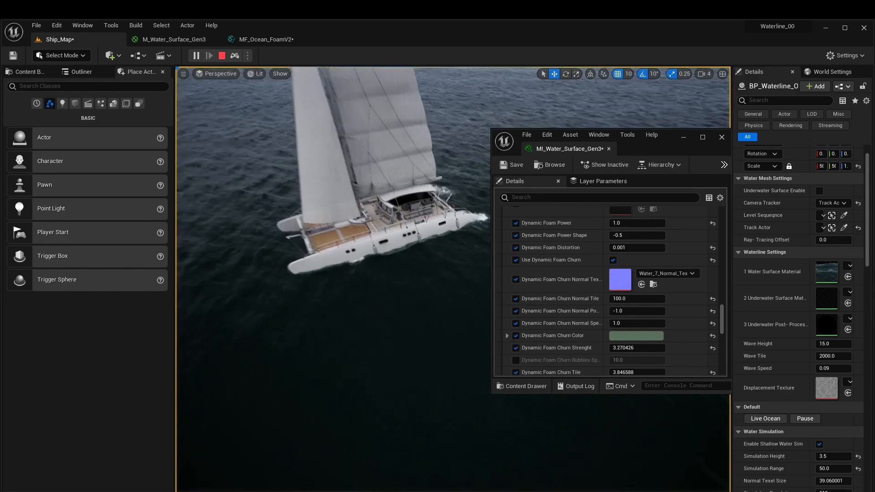
click(407, 245)
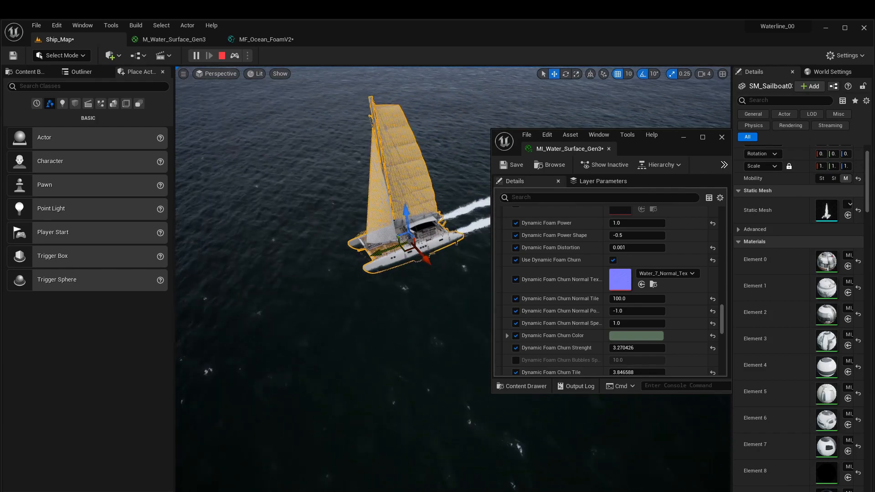
right_drag(407, 246, 447, 237)
right_drag(447, 273, 424, 246)
Change the Dynamic Foam Churn Color in MI_Water_Surface_Gen3 to a blue-grey
scroll(593, 284, down, 2)
scroll(593, 285, down, 1)
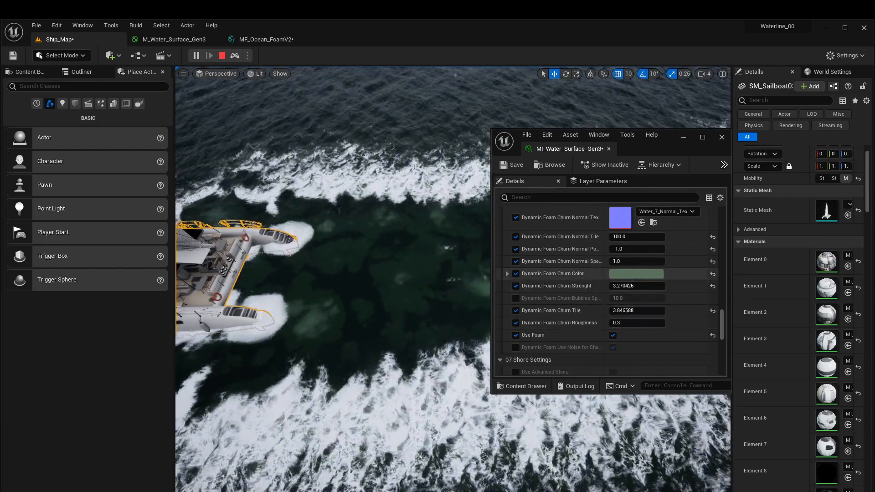
click(635, 274)
click(678, 317)
click(767, 476)
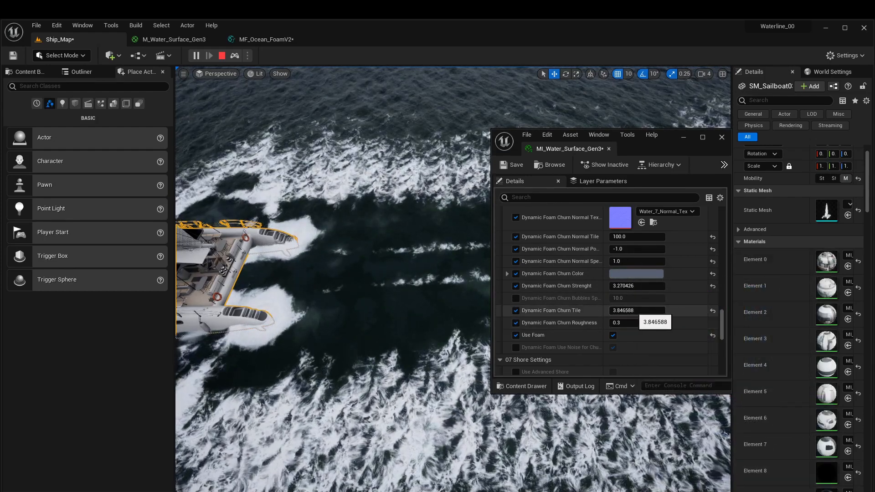
Set Dynamic Foam Churn Strenght to 1.9043, Churn Tile to 4.290956 and Churn Normal Tile to 1005.205139
drag(634, 310, 644, 311)
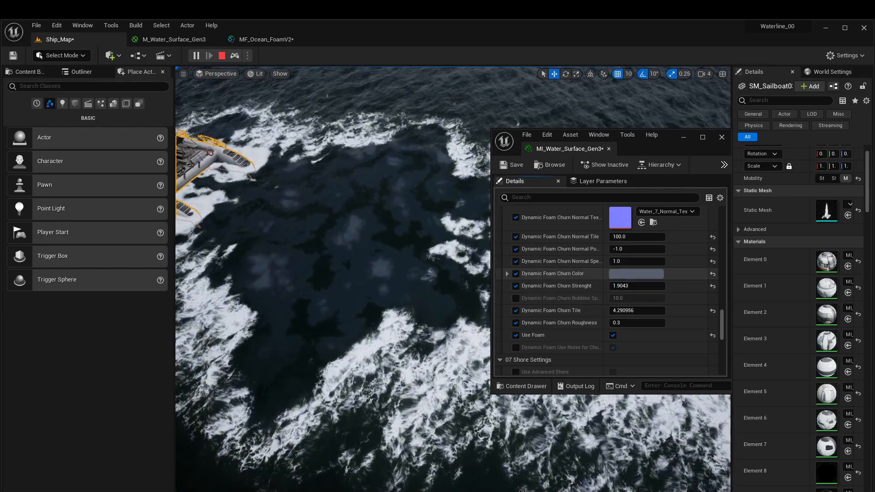
right_drag(432, 255, 401, 248)
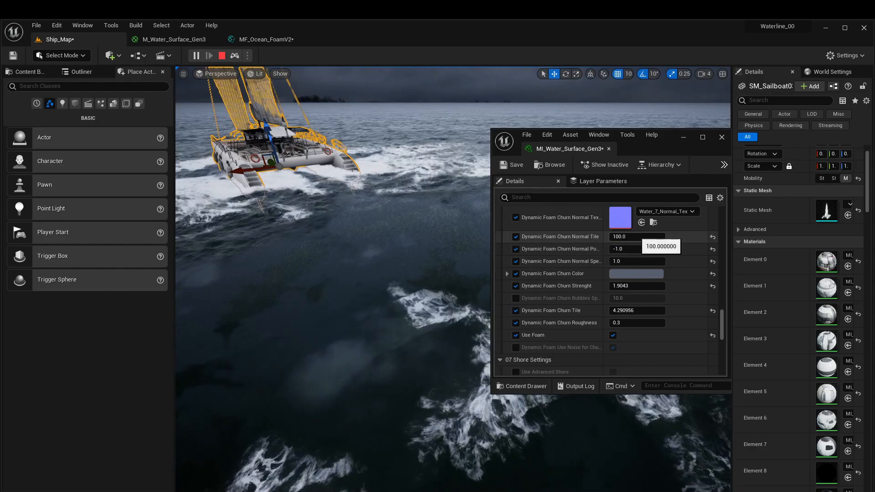
drag(637, 237, 648, 237)
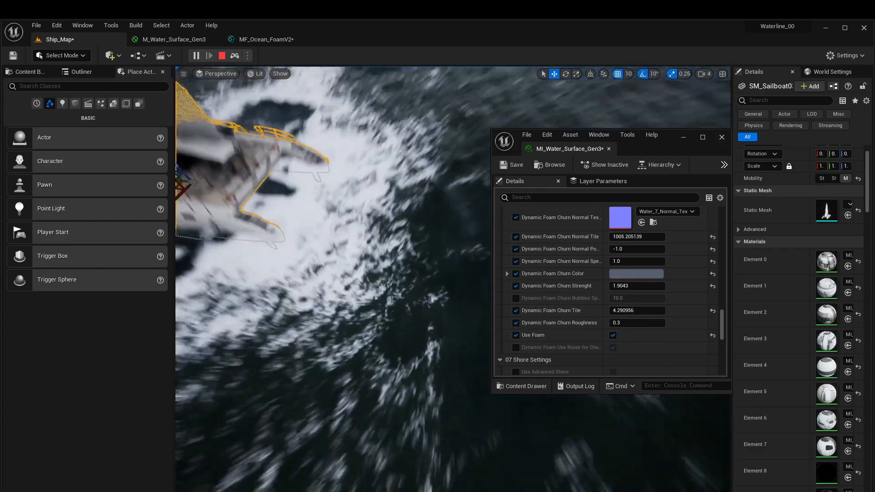
Turn off Use Dynamic Foam Churn in the water surface material instance
scroll(606, 291, up, 5)
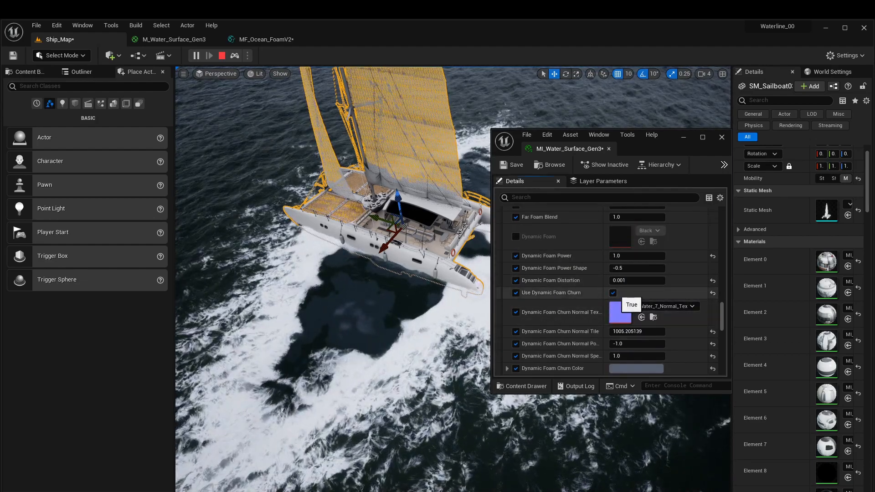
click(612, 293)
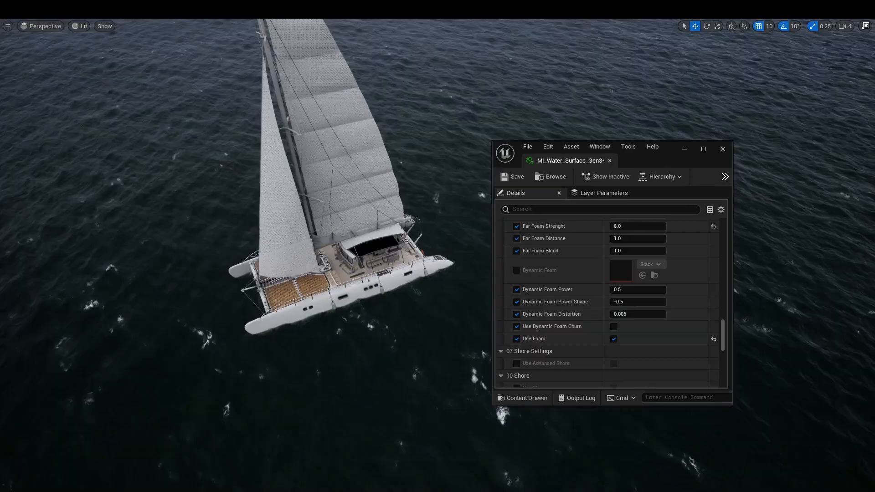
Simulate the level in full screen with the sailboat selected and examine its foam wake from the side
mouse_move(346, 255)
right_down()
mouse_move(350, 266)
mouse_move(338, 246)
right_up()
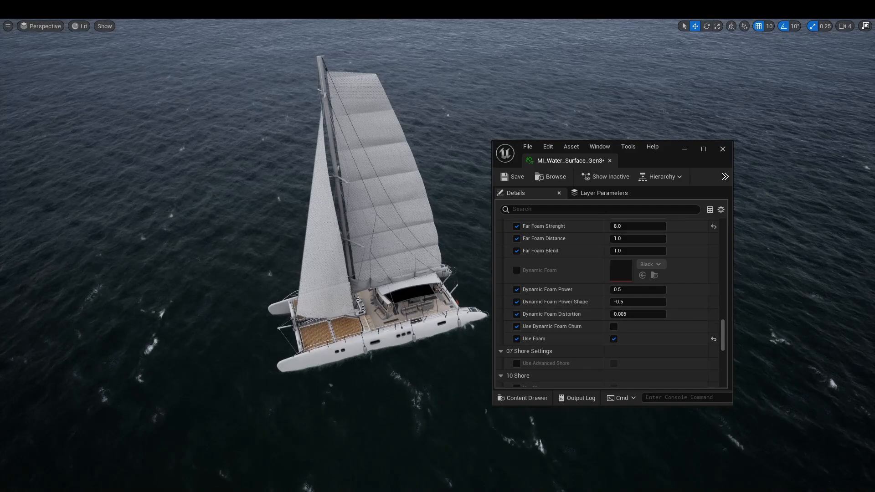
right_drag(392, 273, 393, 296)
key(F11)
key(alt+s)
key(w)
key(F11)
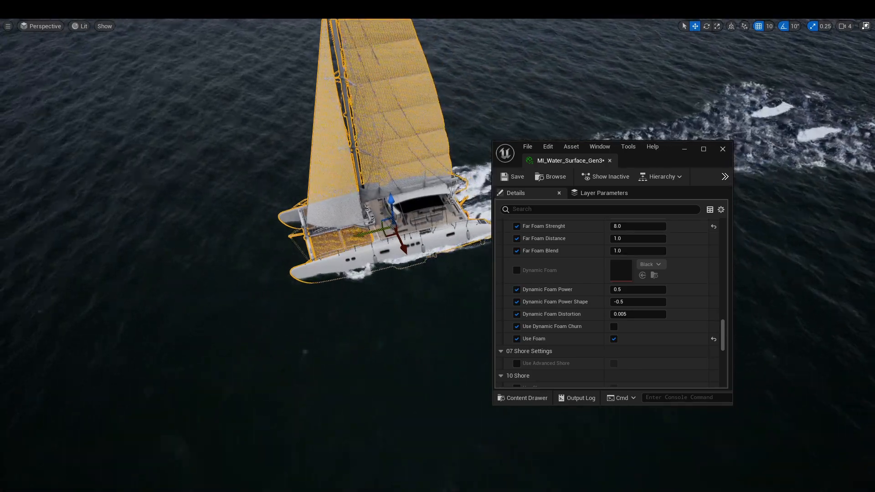
key(d)
right_drag(392, 274, 319, 296)
drag(279, 169, 4, 65)
right_drag(182, 206, 78, 154)
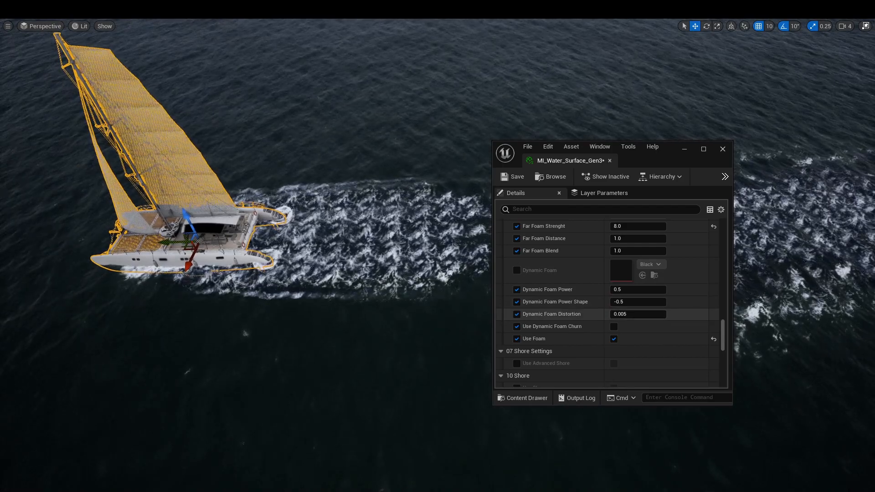
Test Dynamic Foam Power Shape at 0 and 1.0, and set it to -1.0
click(636, 302)
text(0)
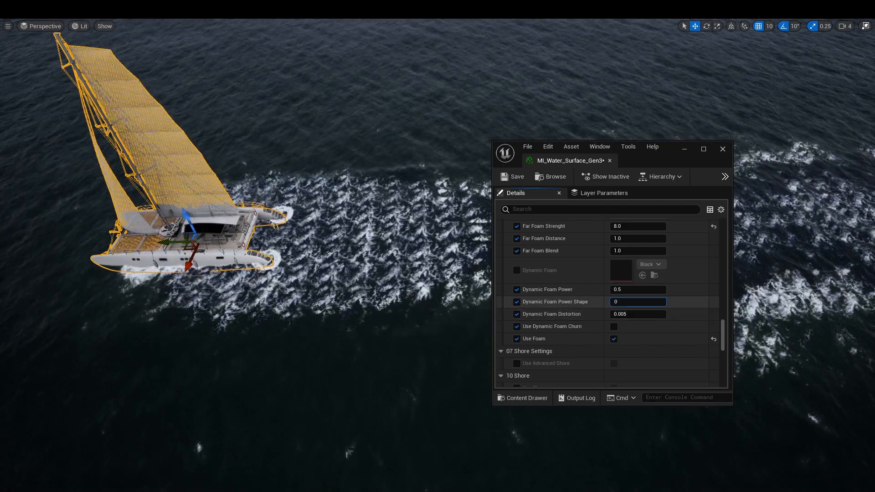
text(11)
key(Return)
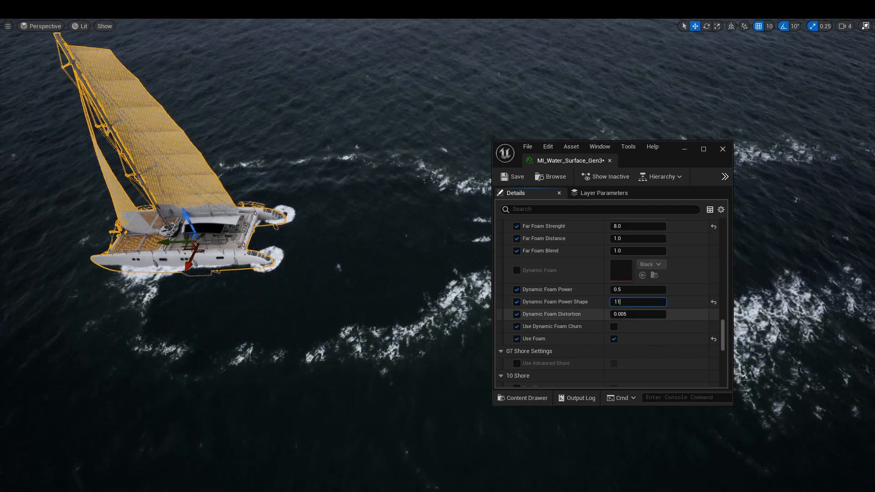
text(1)
key(Return)
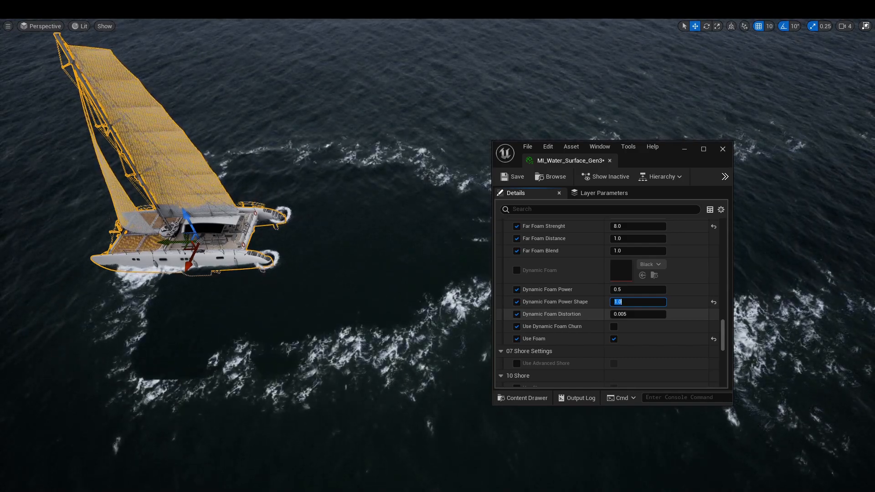
text(-1)
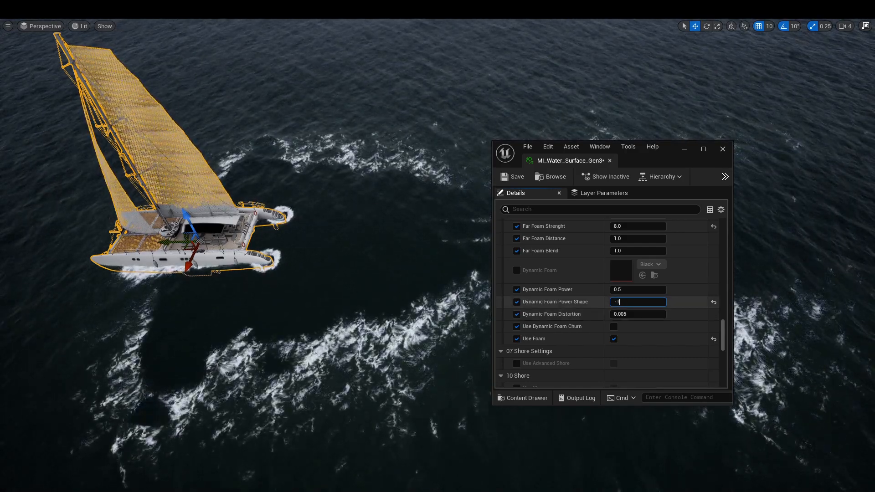
key(Return)
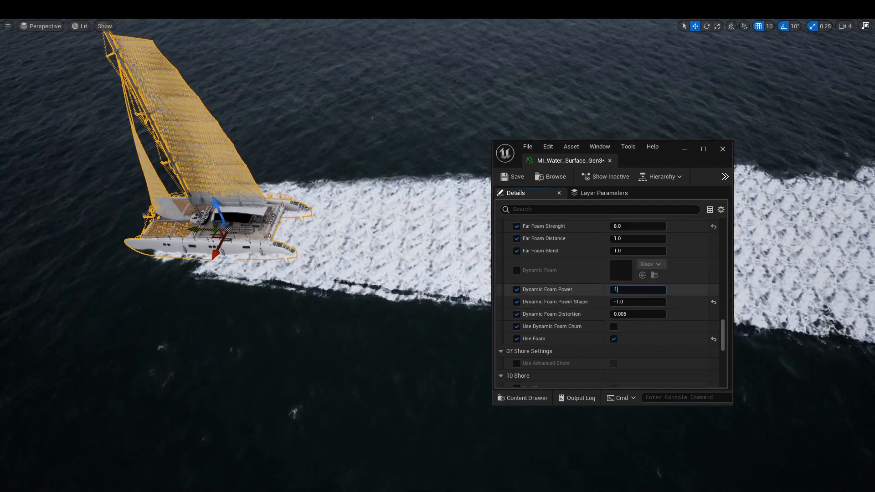
Test Dynamic Foam Power at several values between 0 and 1, and set it to 0.4
key(Return)
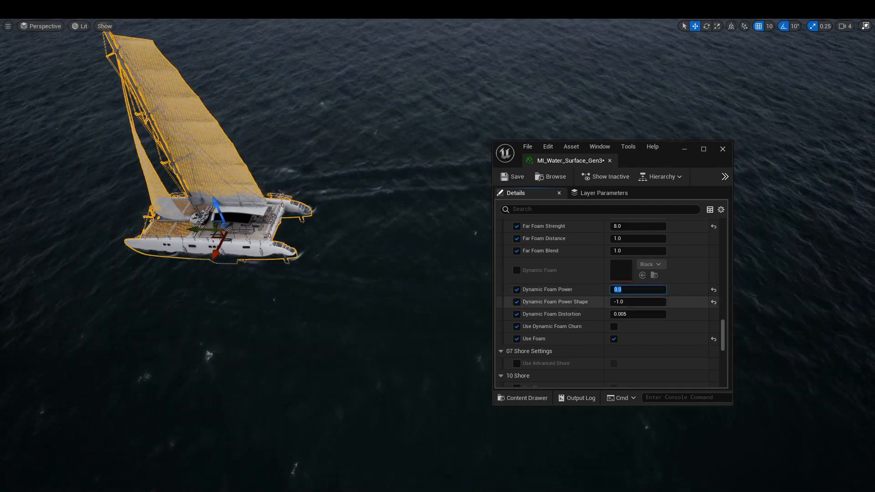
text(0.2)
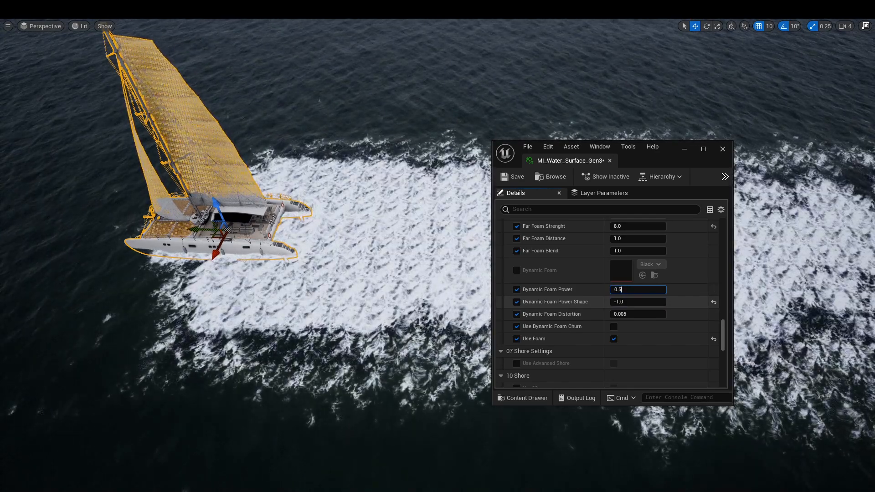
key(Return)
text(0.3)
key(Return)
text(0.4)
key(Return)
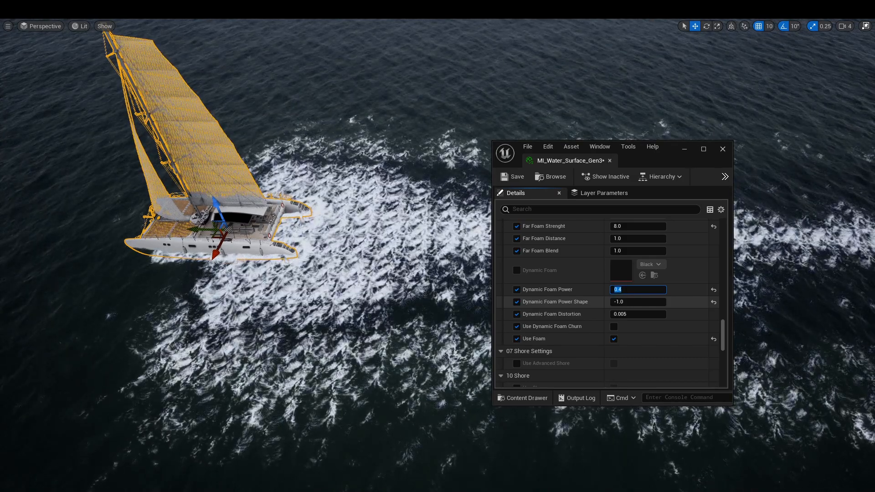
Test Dynamic Foam Power Shape at 0, 1 and 0.5, set it to -0.5, and set Dynamic Foam Power to 1.0
click(638, 302)
text(0)
key(Return)
text(1)
key(Return)
text(0.5)
key(Return)
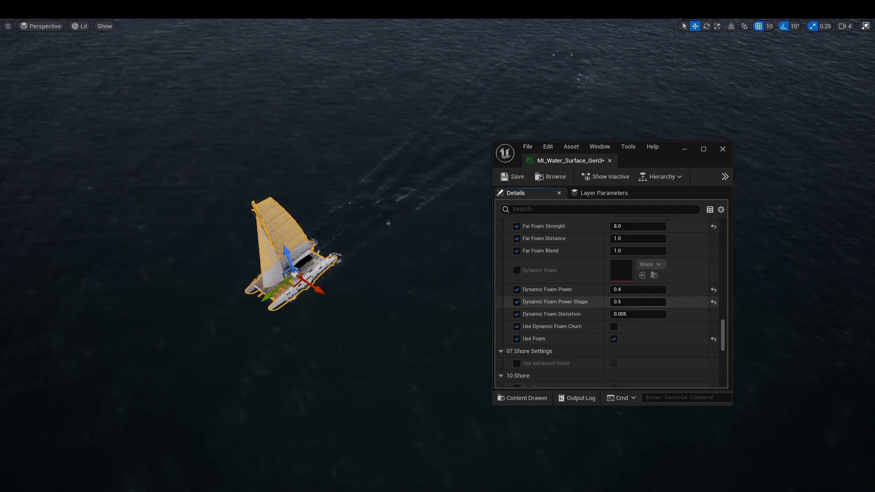
click(643, 303)
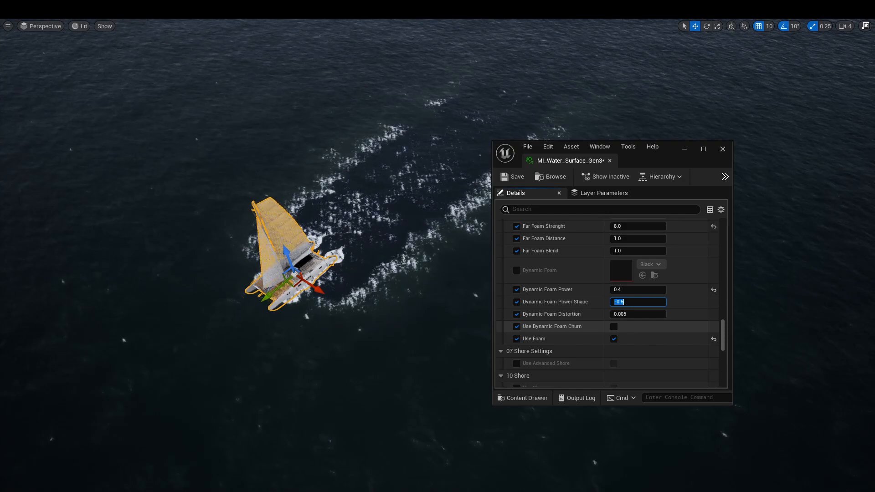
text(1)
key(Return)
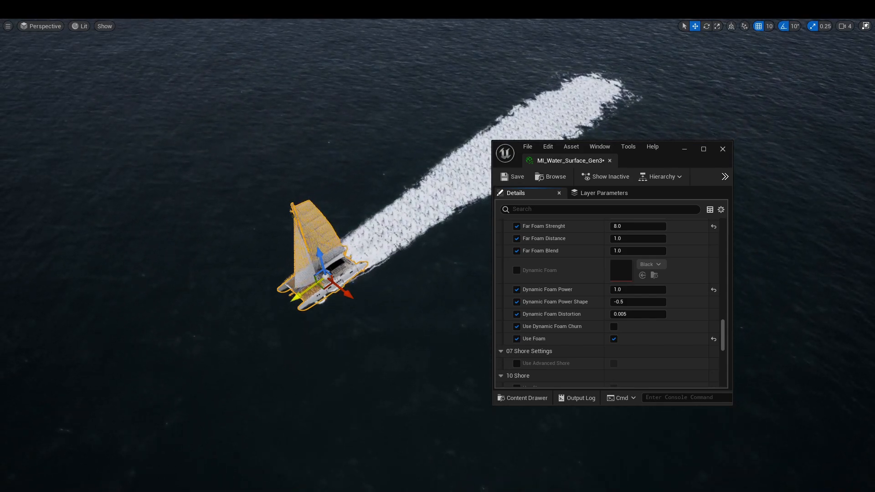
Test Dynamic Foam Power Shape at 0, set it to -0.06, and set Dynamic Foam Power to 2.0
click(638, 302)
text(0)
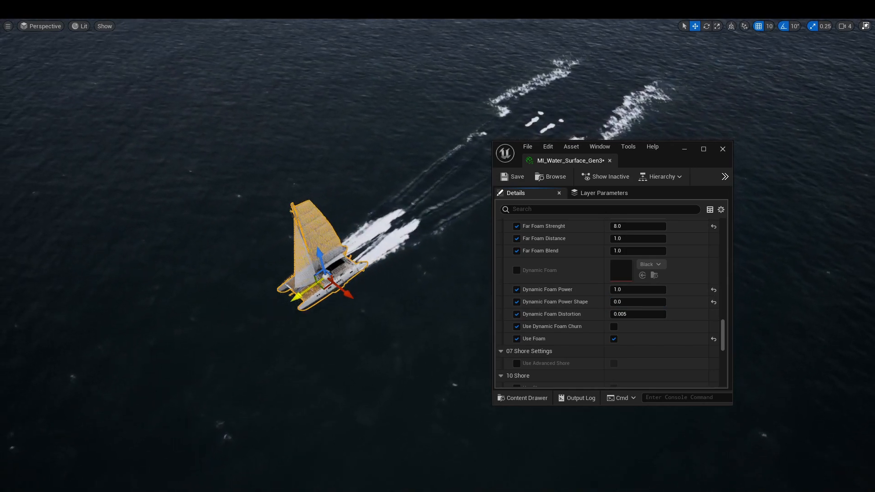
click(638, 303)
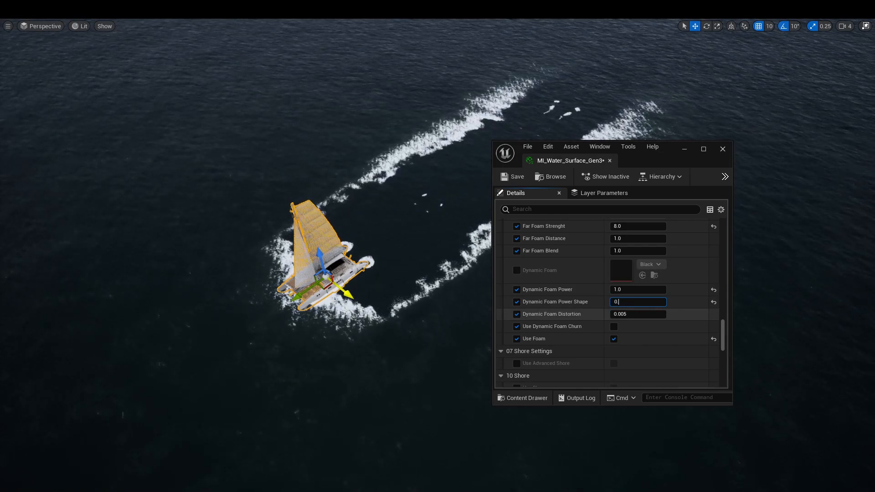
key(Return)
click(638, 290)
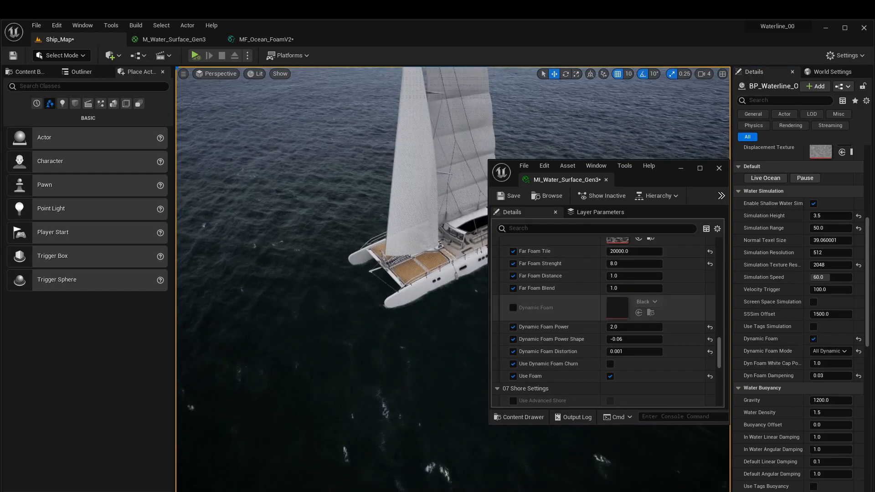
Simulate the level, select the sailboat, pause the simulation and examine the foam around its hulls up close
right_drag(365, 301, 398, 316)
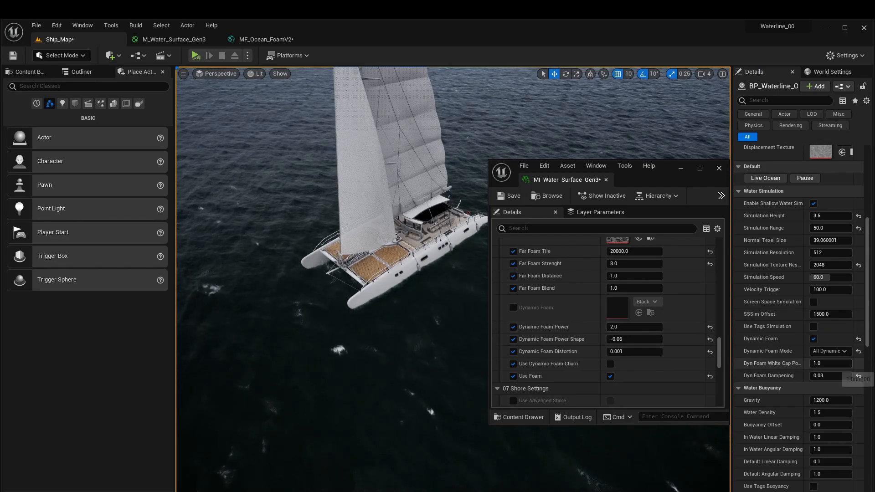
right_drag(424, 346, 401, 367)
key(s)
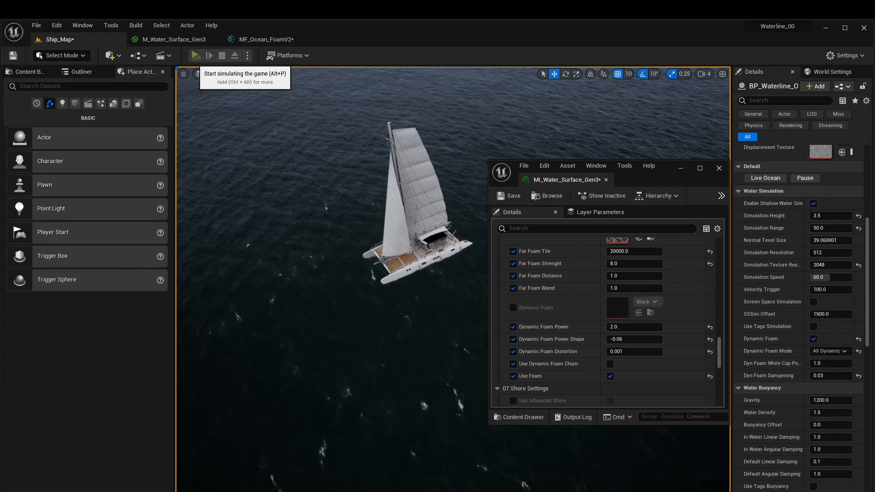
click(416, 214)
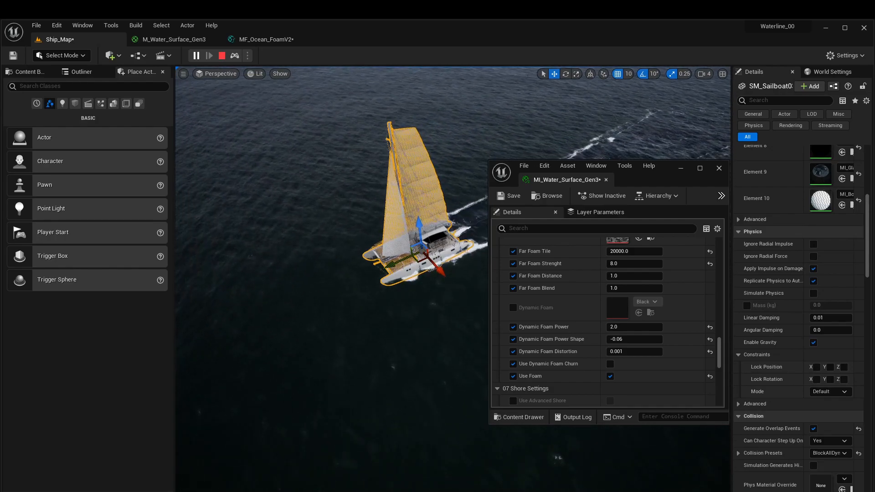
click(196, 56)
key(w)
right_drag(292, 182, 310, 210)
right_drag(429, 283, 442, 246)
Test Dynamic Foam Power Shape at values such as -0.044, and set it to -0.06
mouse_move(634, 339)
mouse_down()
mouse_move(659, 339)
mouse_move(616, 339)
mouse_move(637, 339)
mouse_up()
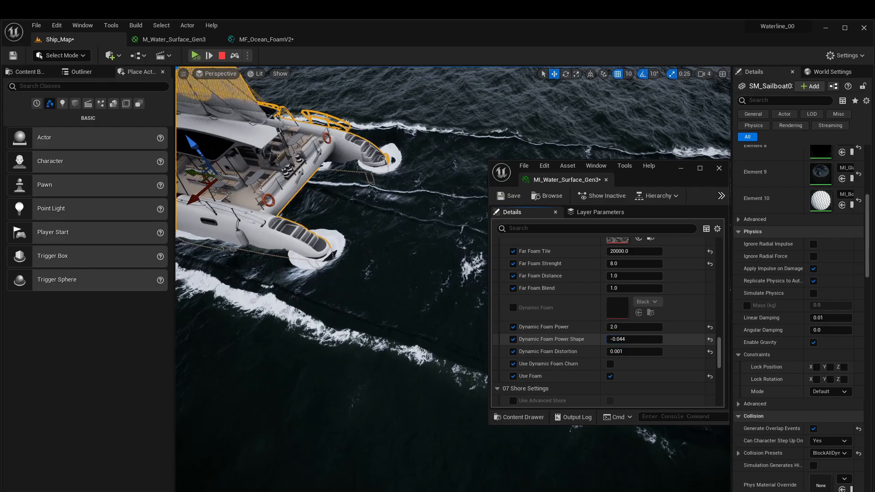
drag(629, 340, 630, 339)
mouse_move(365, 282)
right_down()
mouse_move(392, 296)
mouse_move(387, 315)
mouse_move(355, 319)
mouse_move(333, 301)
mouse_move(360, 287)
mouse_move(364, 294)
right_up()
click(627, 340)
click(636, 340)
text(6)
key(Return)
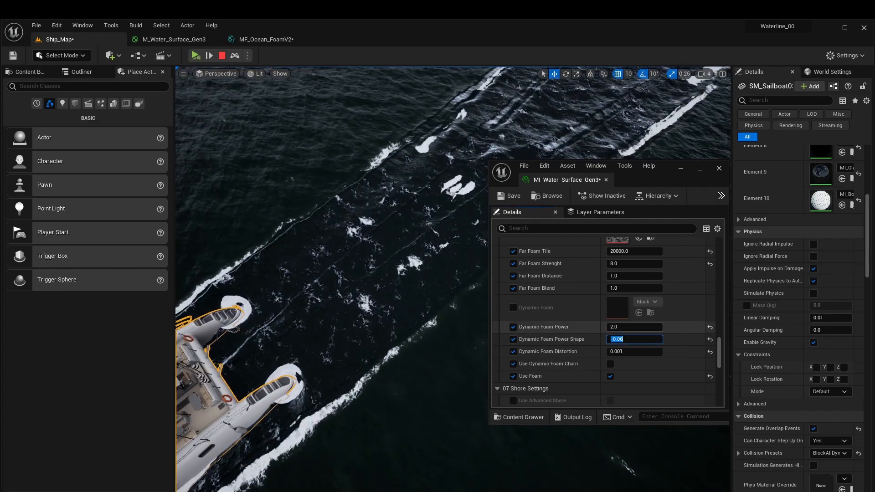
Try adjusting Dynamic Foam Distortion while examining the wake beside the hull, and leave it at 0.001
right_drag(392, 273, 410, 283)
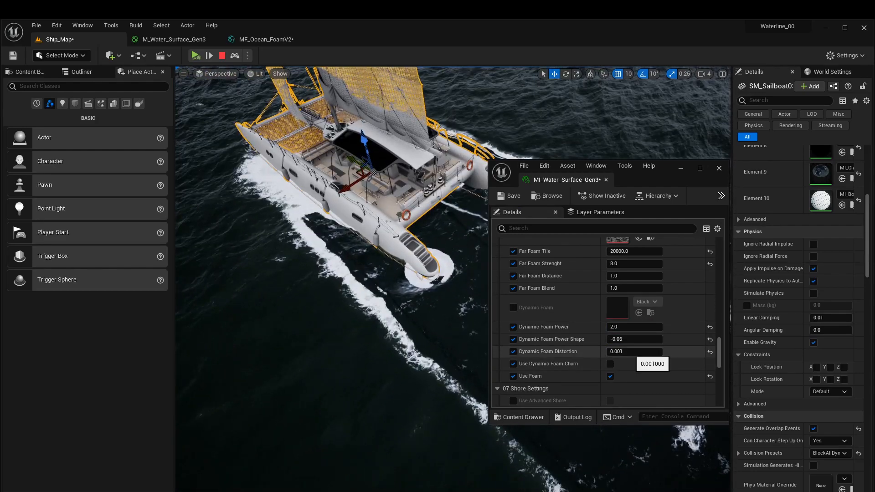
drag(622, 352, 634, 352)
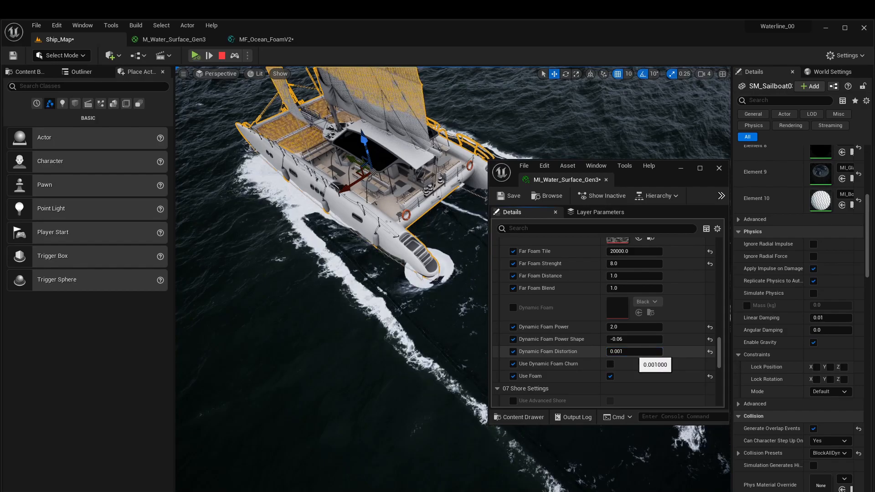
right_drag(437, 310, 437, 274)
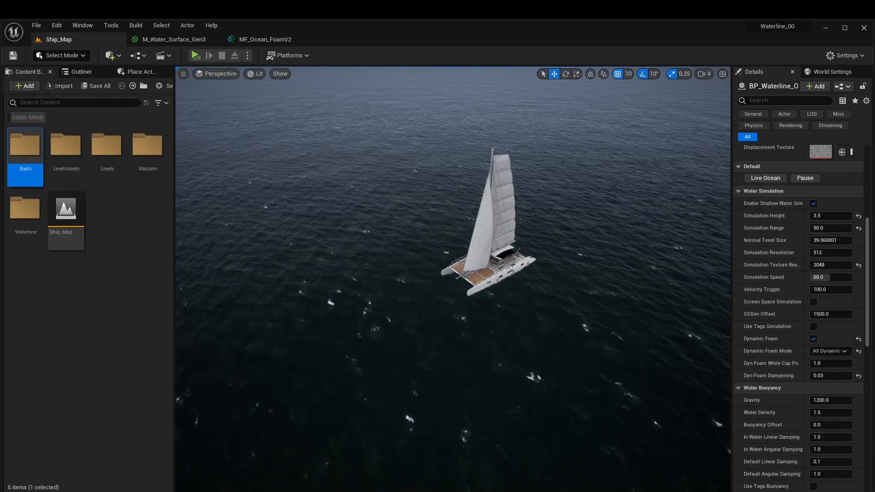
Create a level sequence named Test_1 in the content folder and place it in the level
right_drag(453, 279, 478, 275)
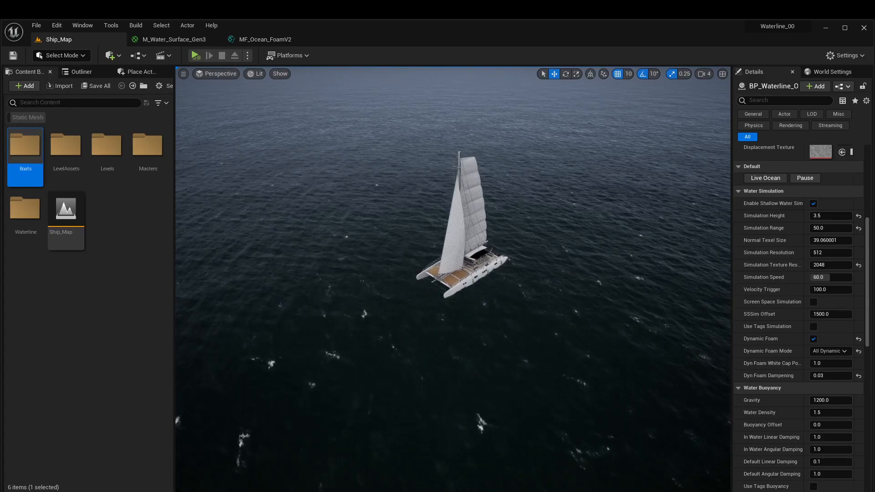
click(92, 319)
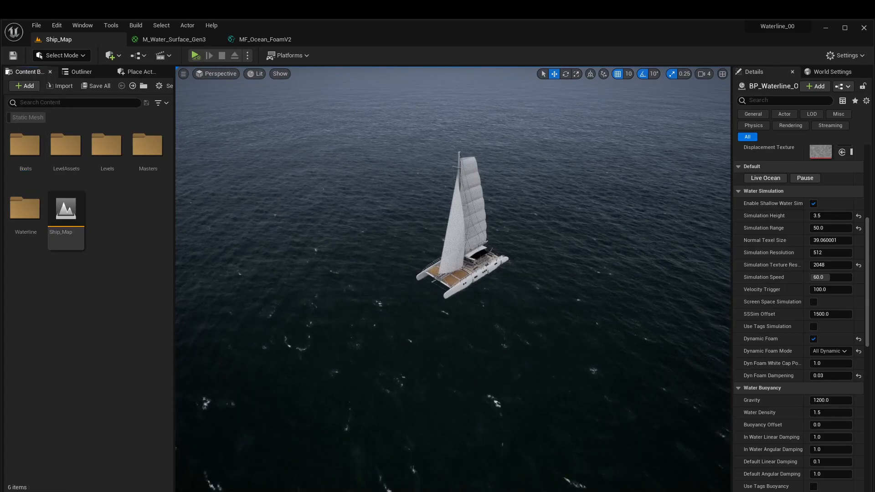
right_click(146, 170)
mouse_move(182, 333)
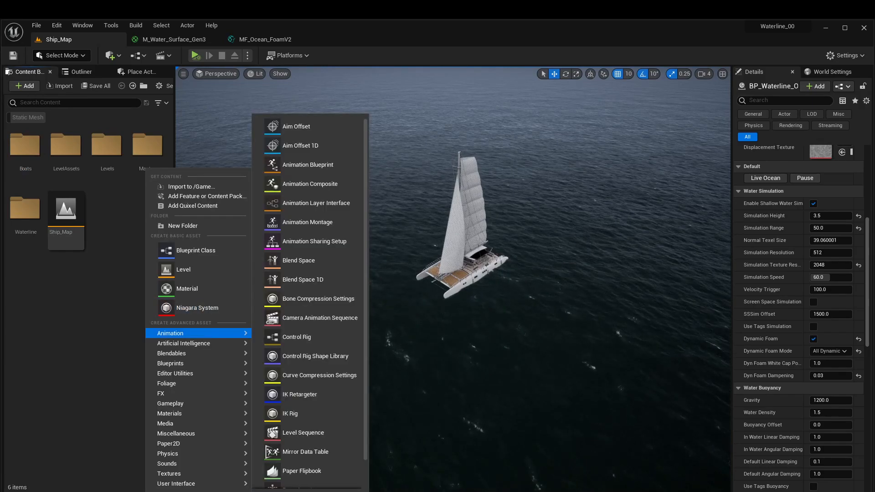
click(303, 432)
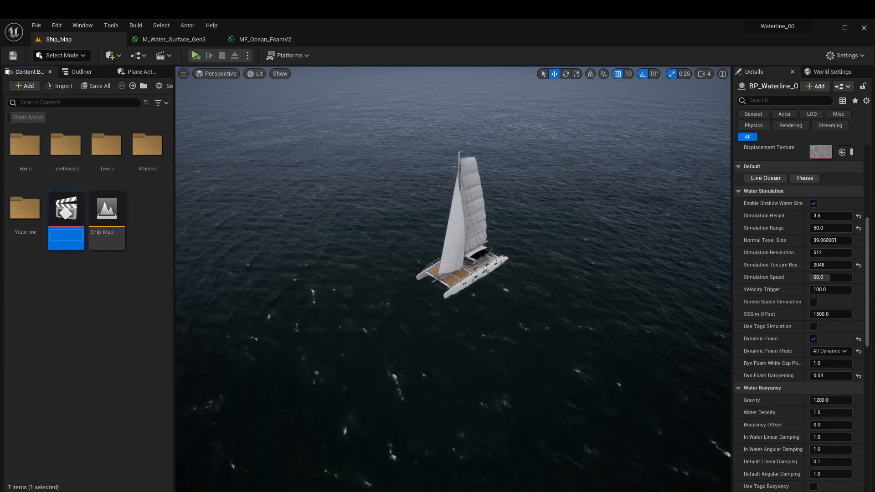
text(Test_1)
key(Return)
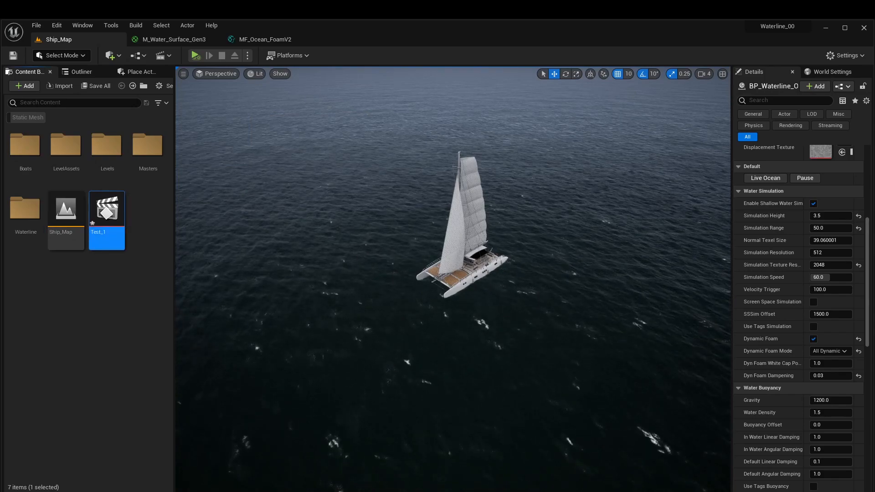
drag(107, 214, 391, 347)
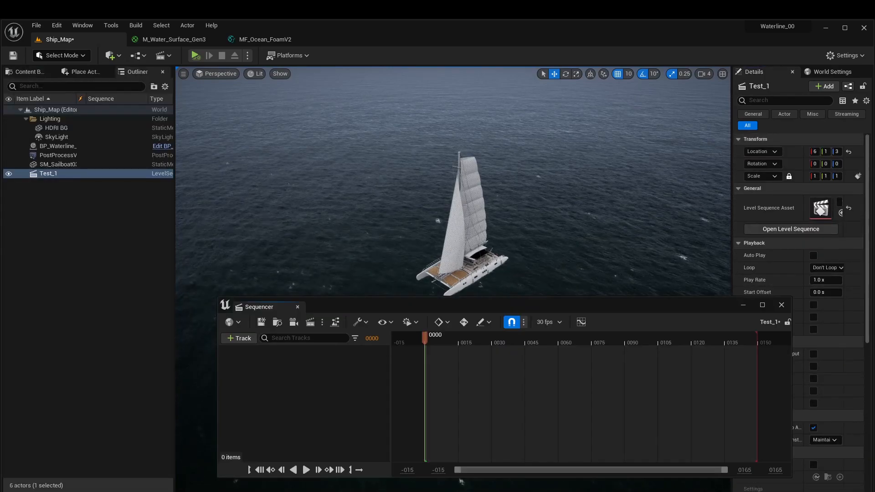
Add the SM_Sailboat03 actor to the Test_1 sequence and key its transform at frame 0
click(239, 338)
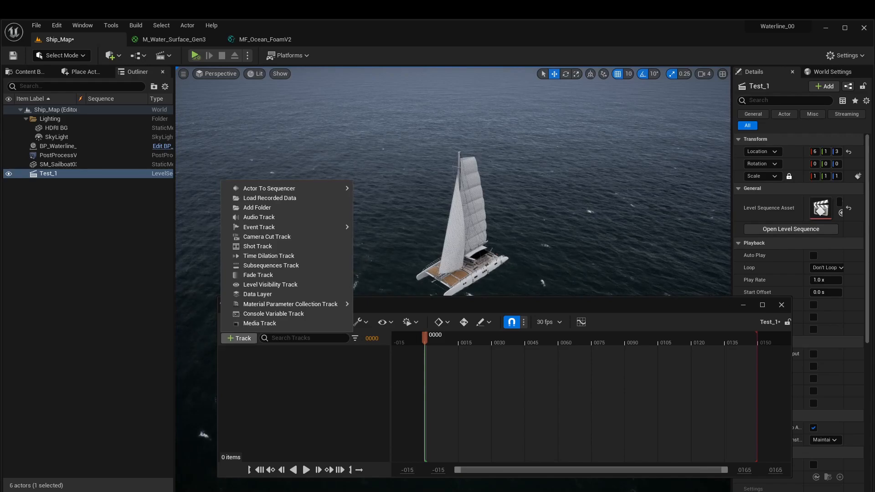
mouse_move(282, 188)
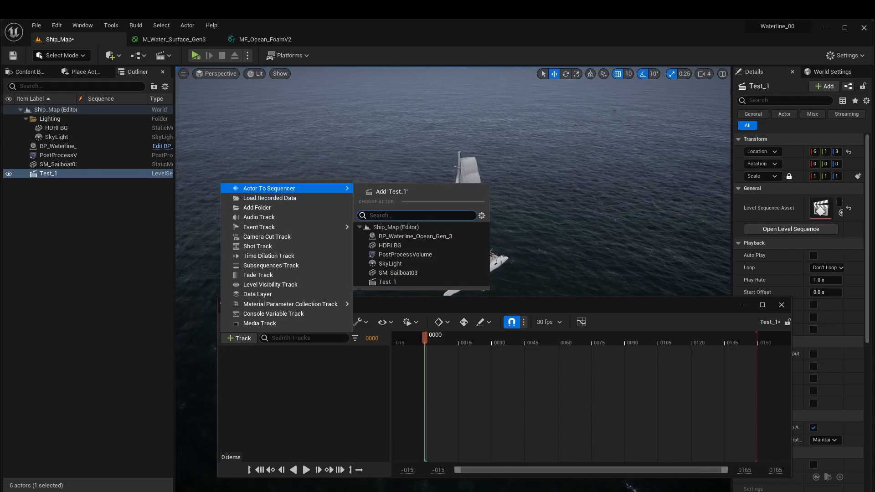
click(422, 273)
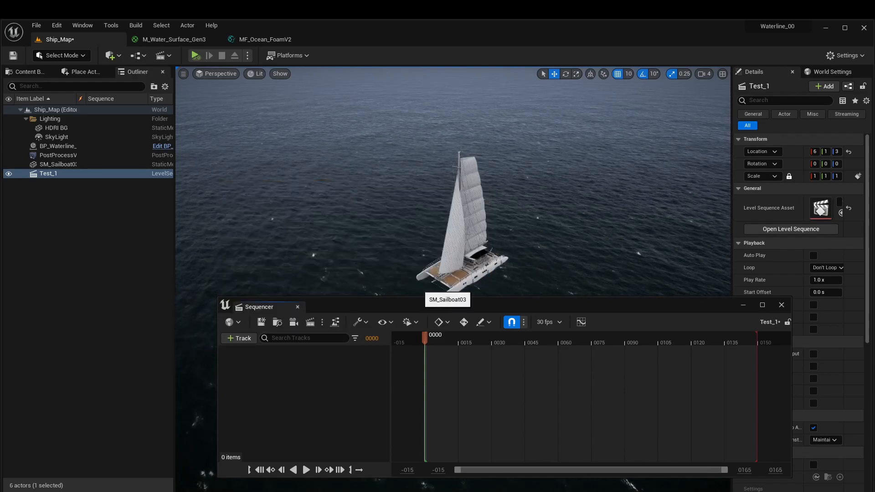
click(376, 363)
right_drag(350, 203, 329, 250)
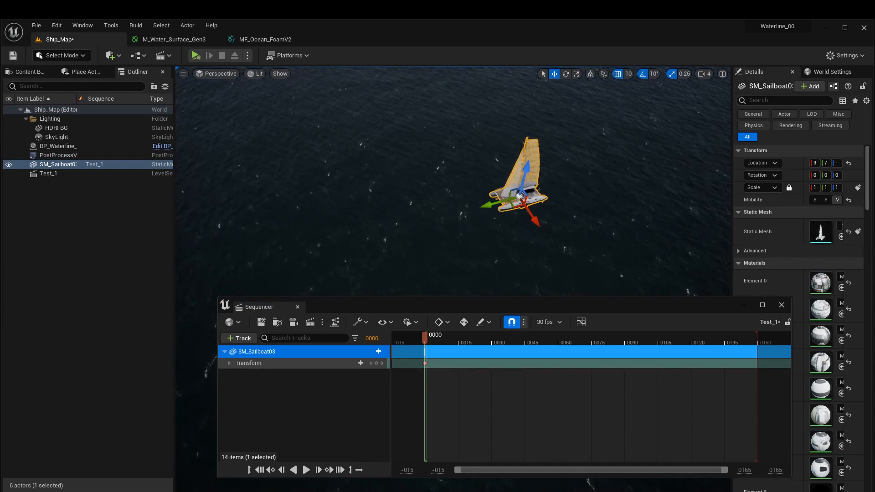
Display the sequence time in seconds and set the end of the visible timeline range to 10.00
click(549, 322)
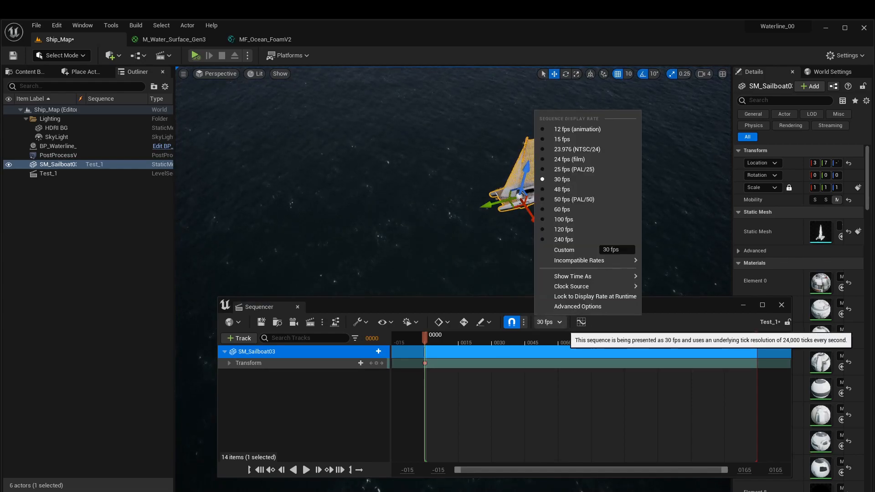
mouse_move(588, 286)
mouse_move(616, 276)
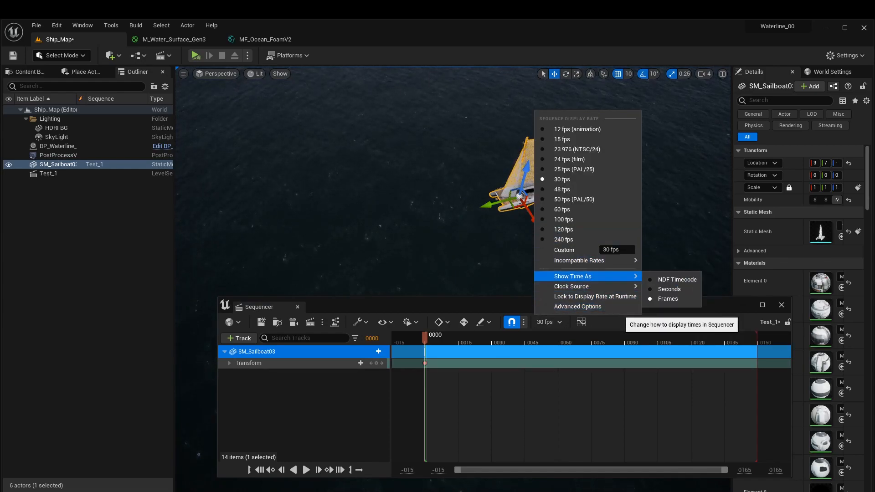
click(668, 299)
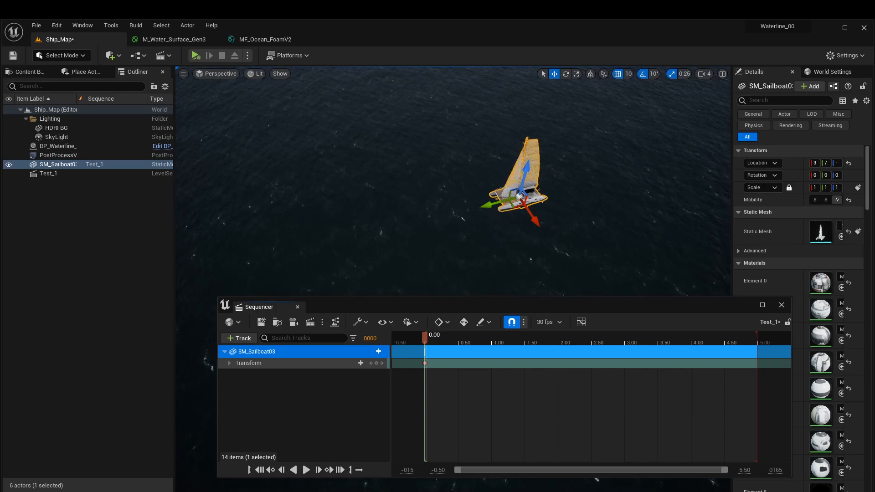
text(10)
key(Return)
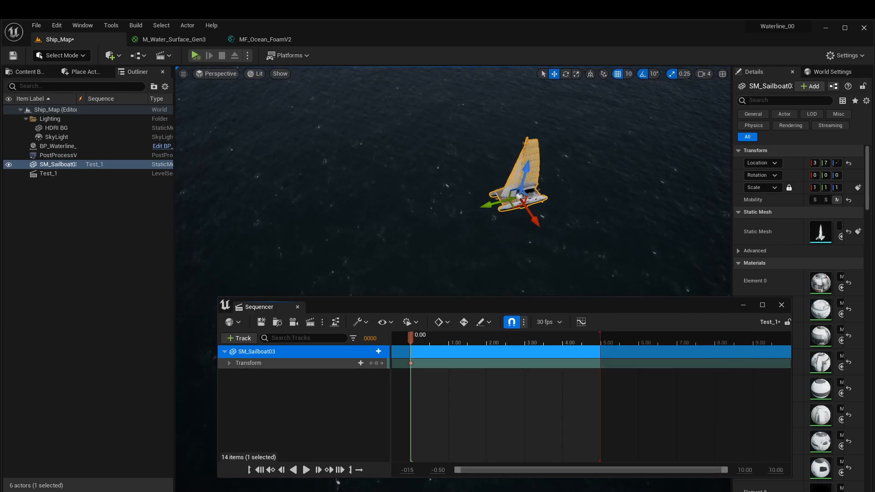
Set the end of the visible timeline range to 15.00 and extend the sequence's playback end to about 10 seconds
drag(601, 339, 779, 338)
click(745, 469)
text(1)
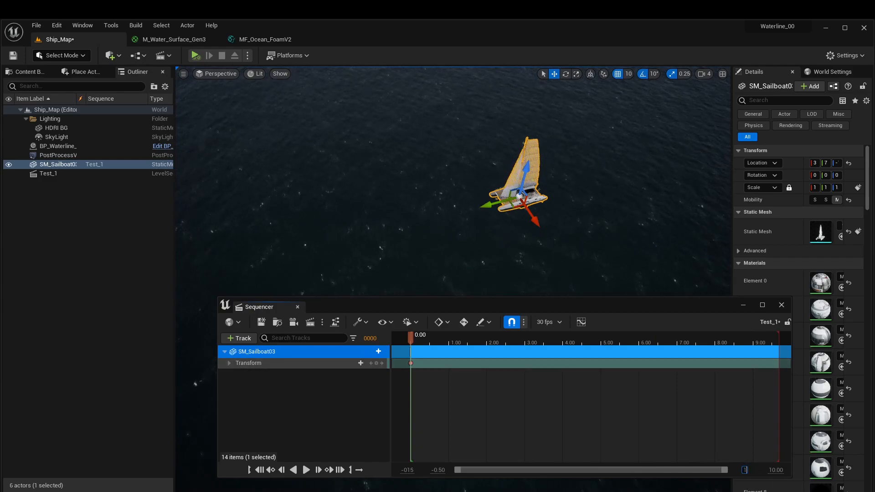
text(5)
key(Return)
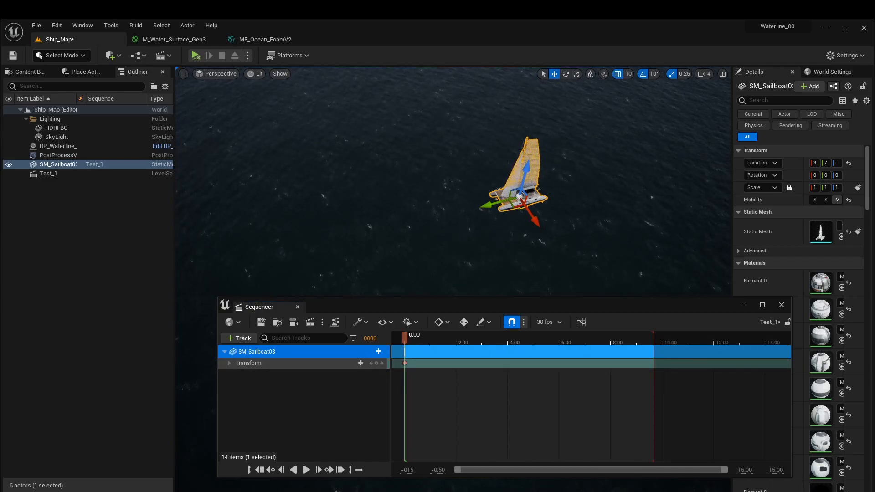
drag(654, 338, 665, 339)
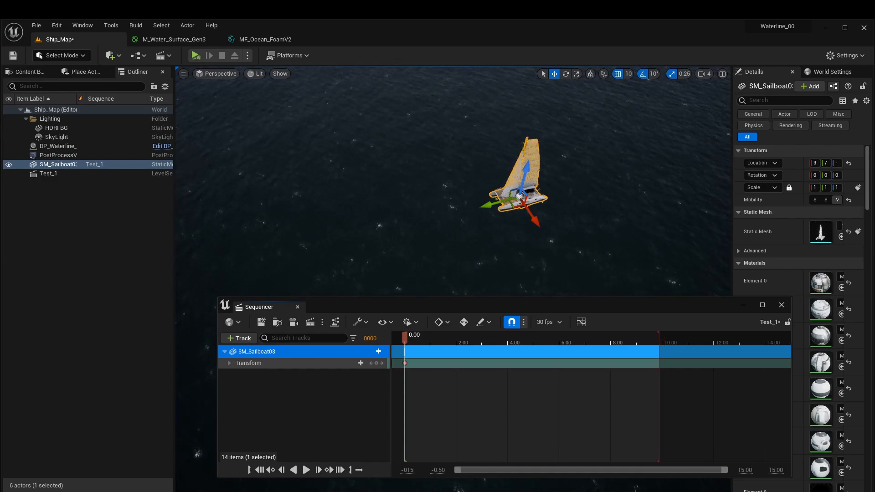
drag(660, 338, 663, 338)
At 10.0667 seconds, move the sailboat far forward along its Y axis and key its transform
drag(536, 222, 556, 232)
right_drag(557, 232, 581, 223)
right_drag(457, 218, 417, 241)
drag(535, 198, 308, 263)
drag(404, 337, 663, 337)
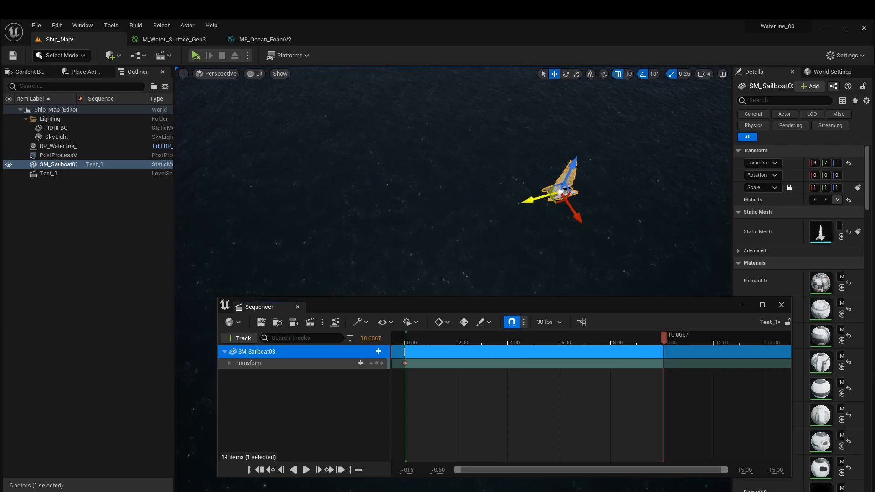
drag(536, 200, 179, 301)
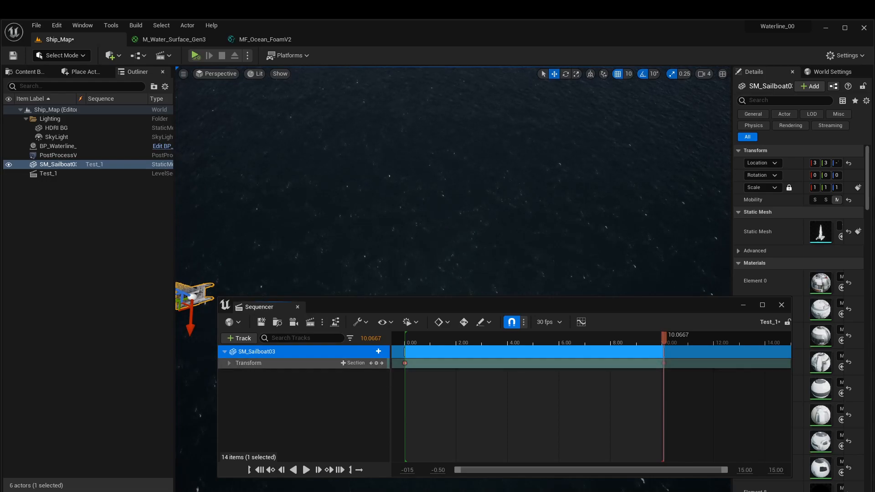
Play the sequence to preview the sailboat's movement and return the playhead to the start
click(307, 469)
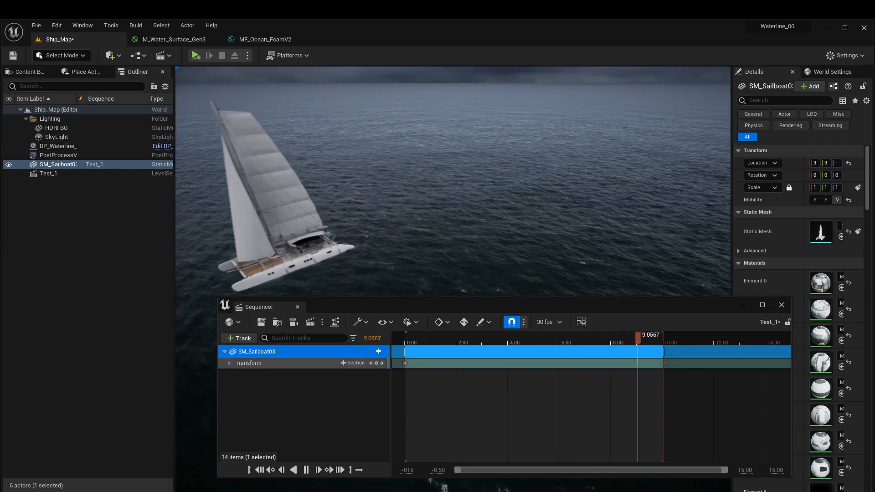
right_drag(453, 182, 492, 187)
mouse_move(403, 338)
mouse_down()
mouse_move(414, 337)
mouse_move(403, 337)
mouse_up()
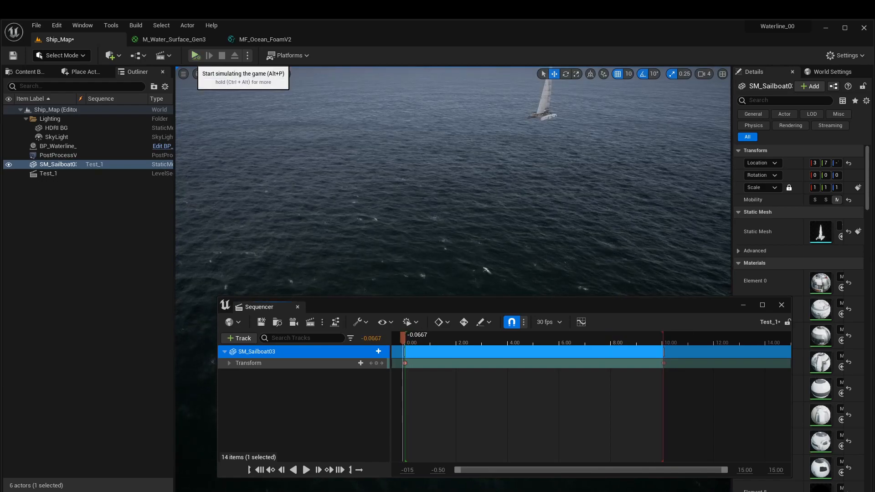
Simulate the level, play the sequence, examine the sailboat's wake foam from several angles, and stop the simulation
click(196, 56)
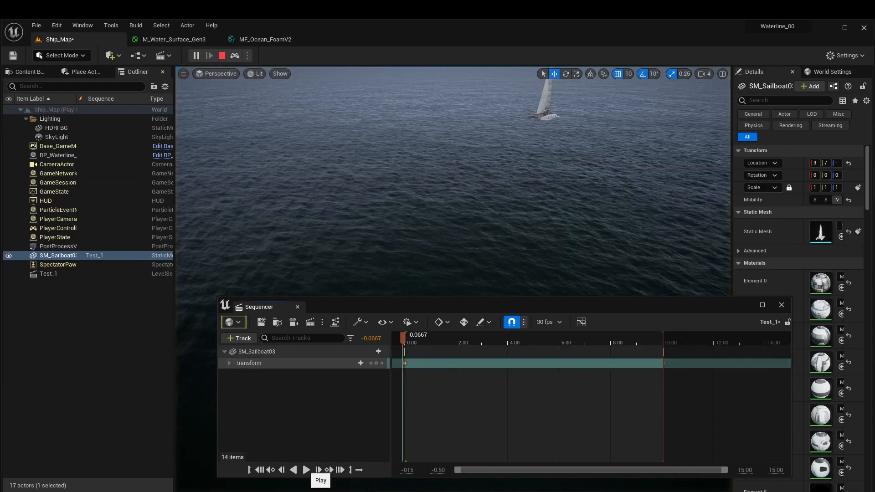
click(306, 470)
key(w)
right_drag(453, 182, 546, 196)
key(w)
key(a)
key(a)
key(s)
key(w)
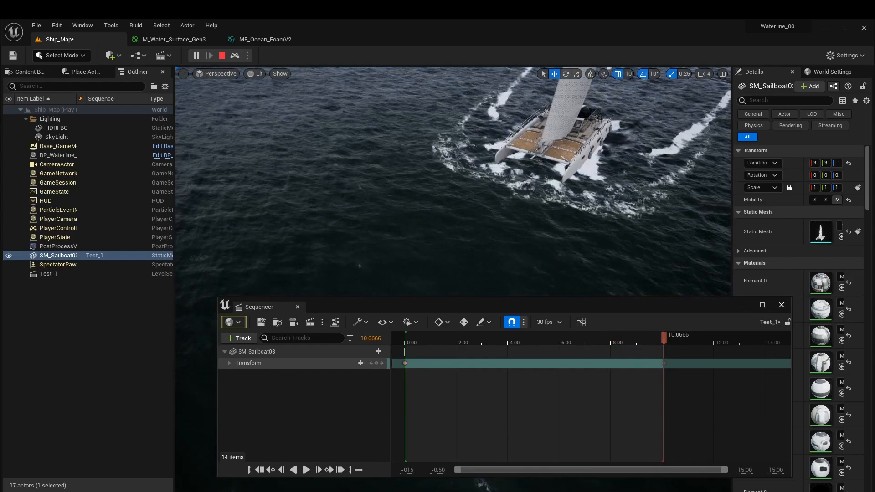
key(d)
right_drag(455, 191, 506, 192)
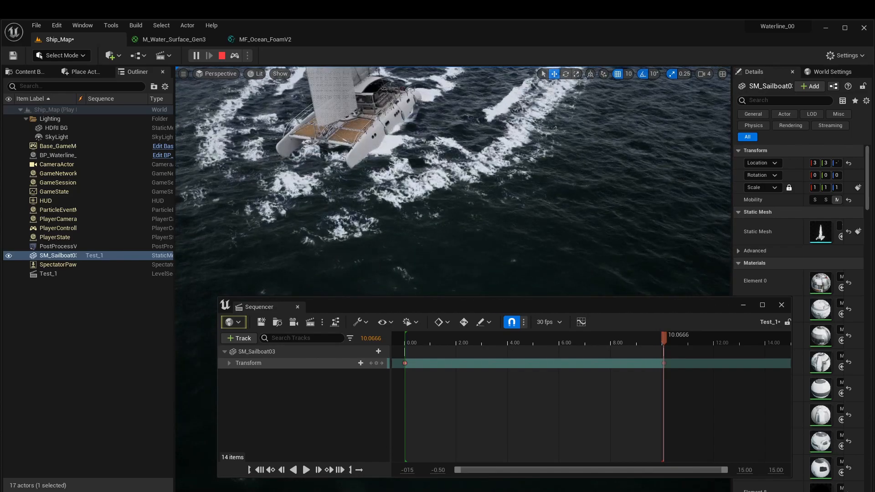
click(743, 305)
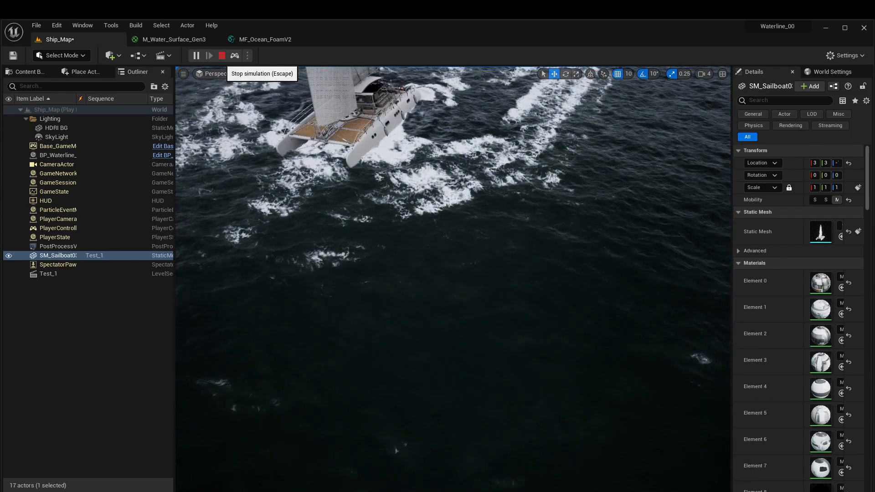
click(222, 56)
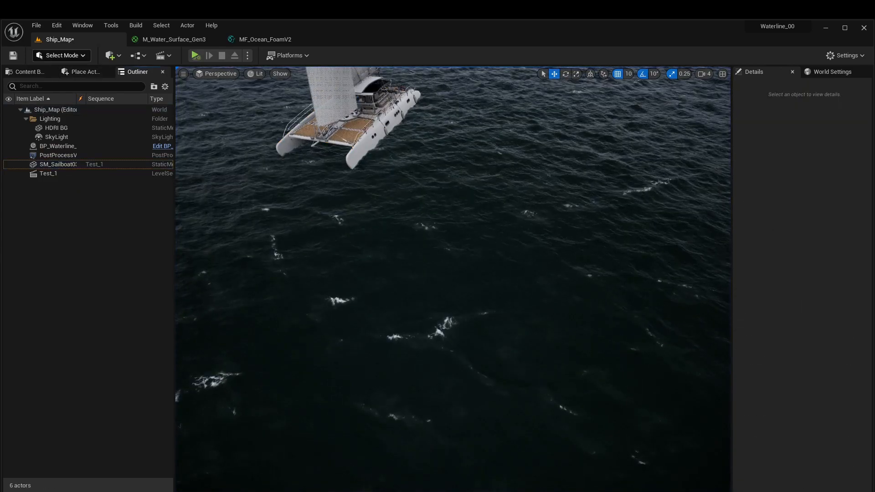
Place a Cine Camera Actor on the ocean near the sailboat and look through it in the viewport
click(81, 72)
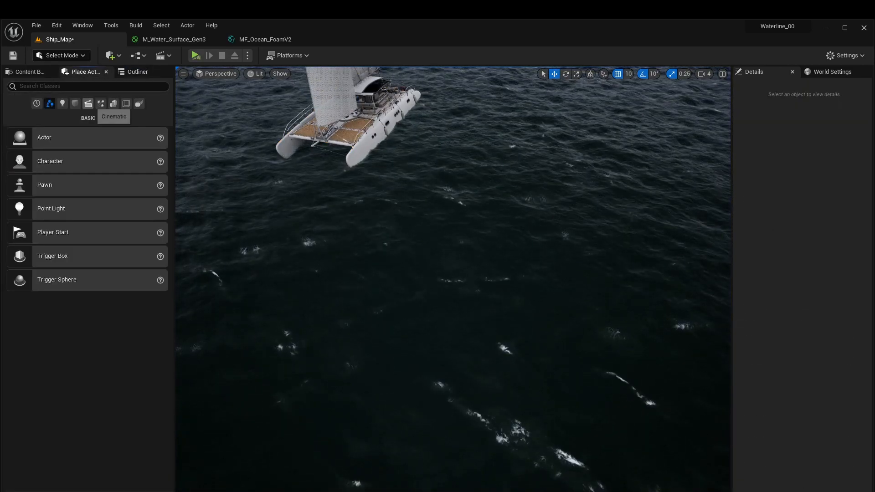
click(88, 103)
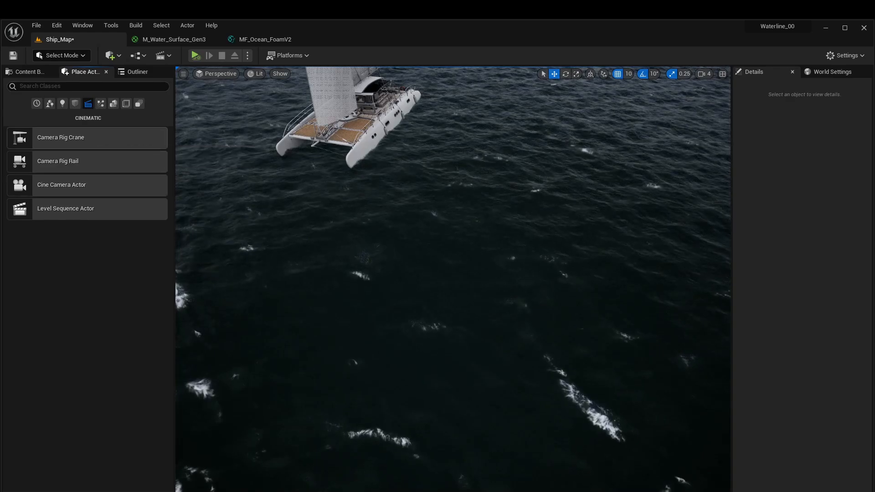
drag(62, 185, 339, 226)
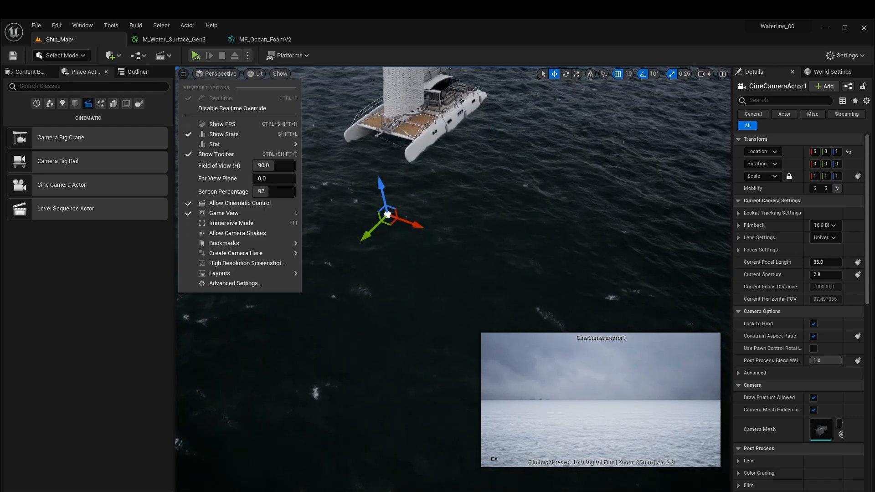
mouse_move(217, 73)
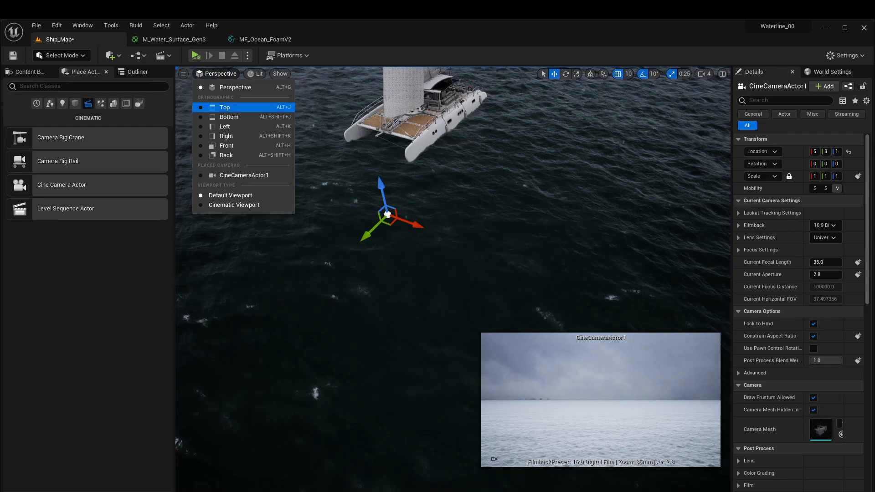
click(244, 175)
Aim the piloted camera at the sailboat's path and scrub the sequence between its start and about 9.73 seconds to check the framing
right_drag(451, 246, 537, 296)
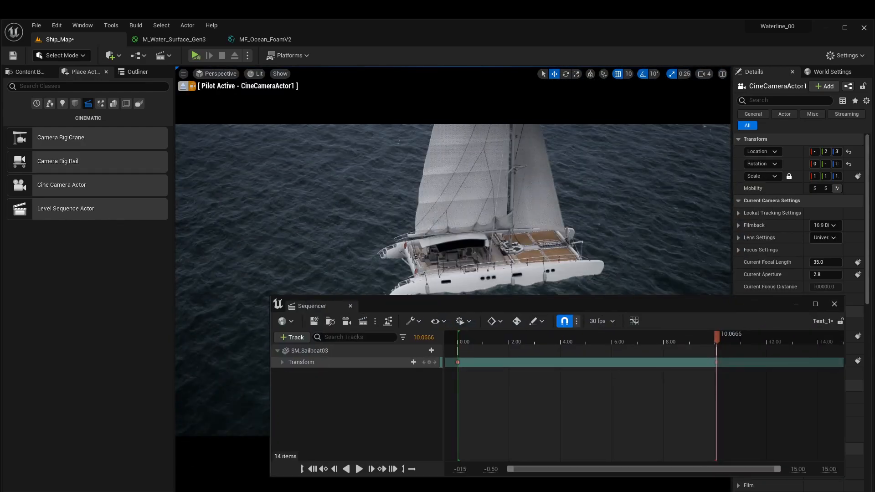
drag(713, 334, 455, 334)
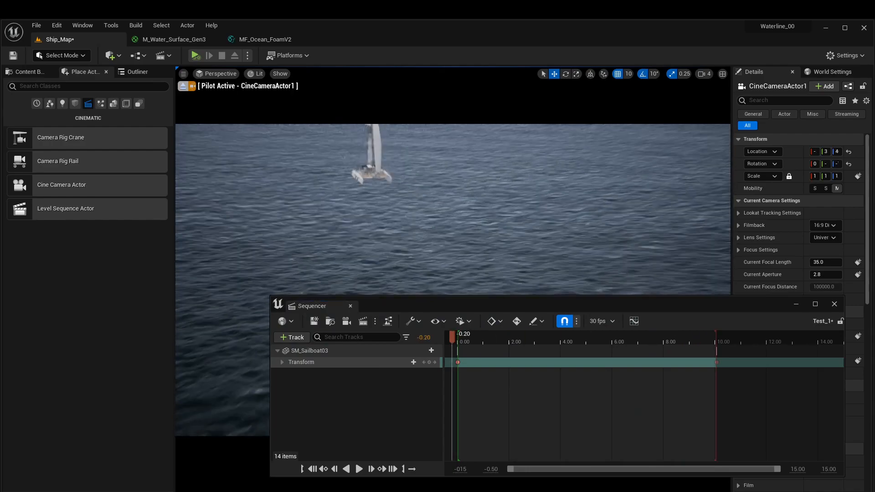
drag(452, 334, 706, 334)
drag(501, 304, 396, 253)
drag(458, 285, 603, 285)
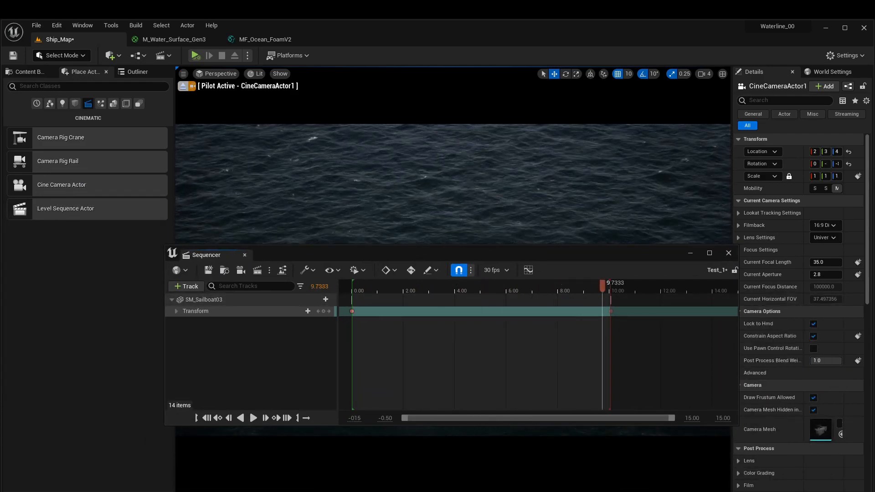
drag(455, 253, 874, 237)
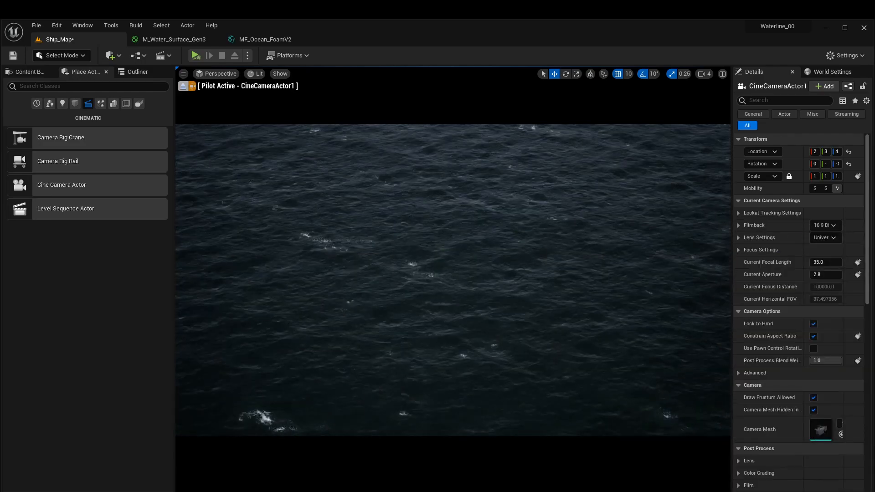
Reduce the camera's focal length to about 17.1, reframe the ocean with the sailboat in the distance, and stop piloting the camera
drag(823, 263, 797, 263)
mouse_move(453, 280)
right_down()
mouse_move(460, 310)
mouse_move(456, 280)
mouse_move(465, 285)
mouse_move(465, 267)
mouse_move(460, 292)
right_up()
key(w)
key(s)
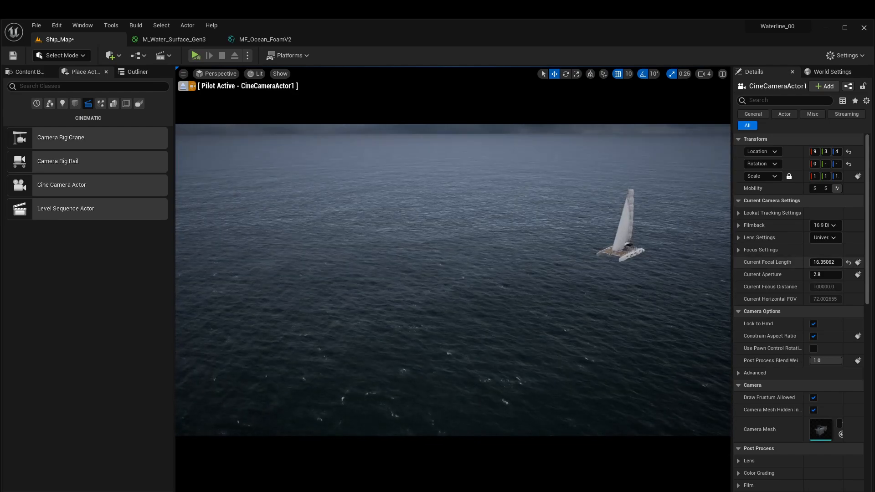
drag(823, 263, 814, 262)
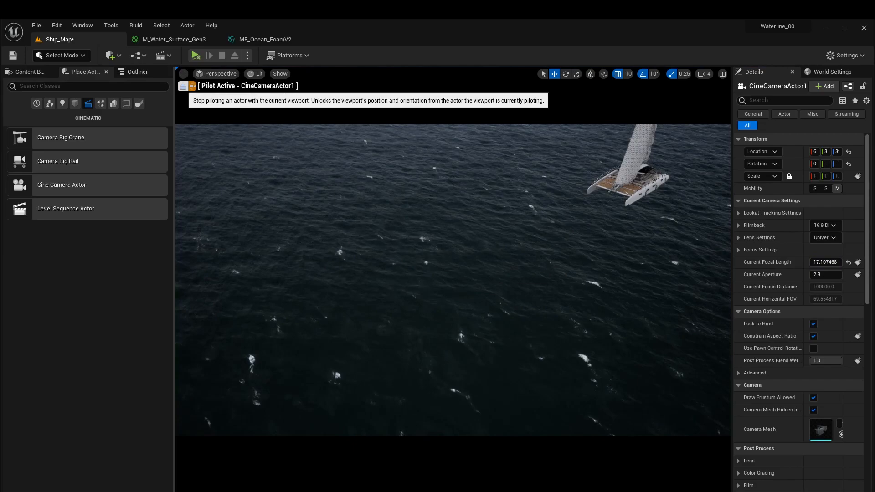
click(182, 85)
Add CineCameraActor1 to the Test_1 sequence with a camera cut and scrub forward to preview the shot
drag(874, 255, 448, 170)
click(288, 203)
mouse_move(317, 217)
click(451, 222)
click(137, 71)
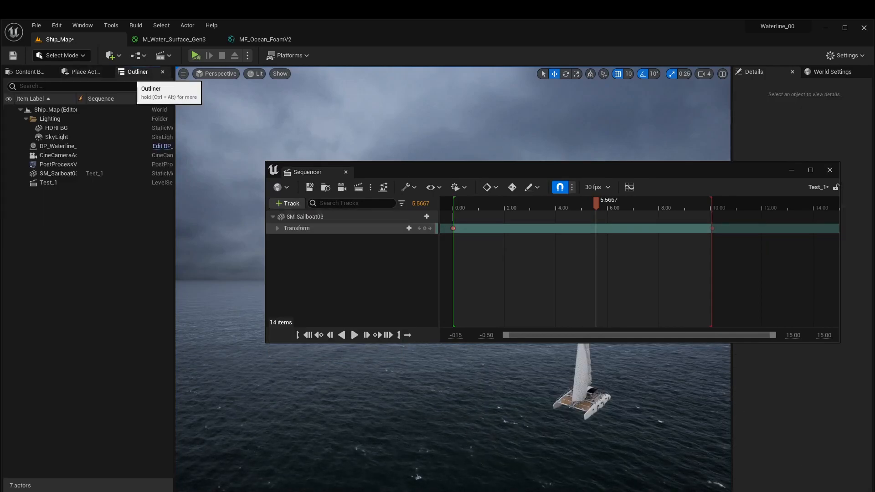
click(59, 182)
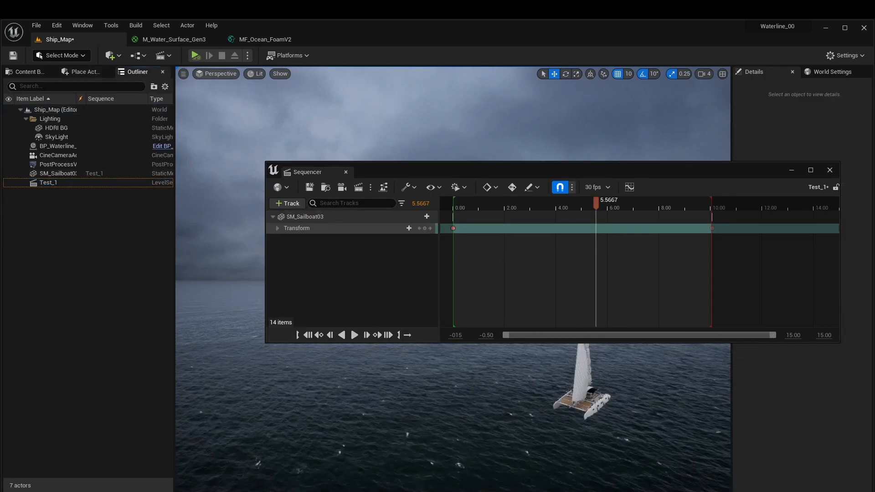
drag(58, 155, 353, 287)
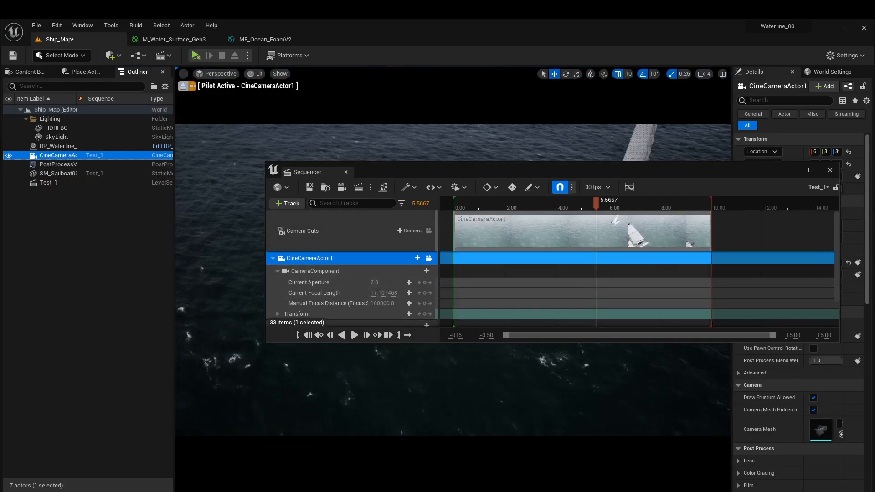
drag(597, 203, 642, 203)
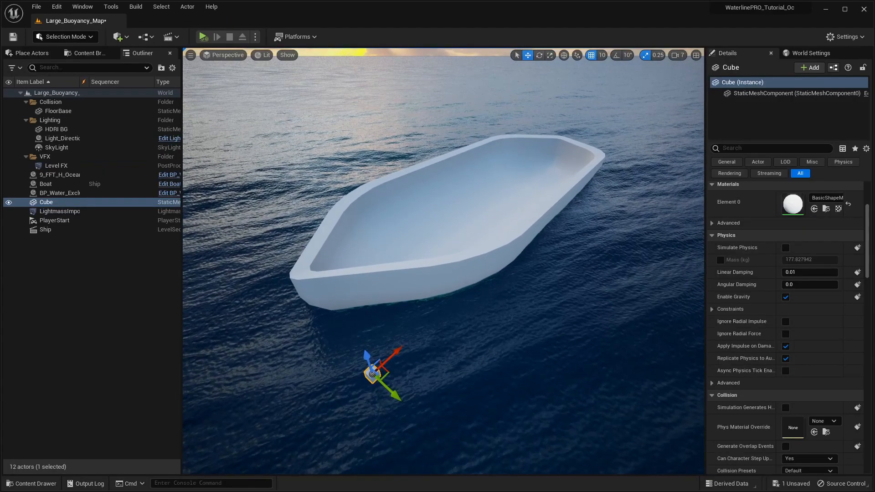
Show the Ship level sequence asset in the project content and select the boat in the level to examine its transform track
right_drag(443, 261, 435, 263)
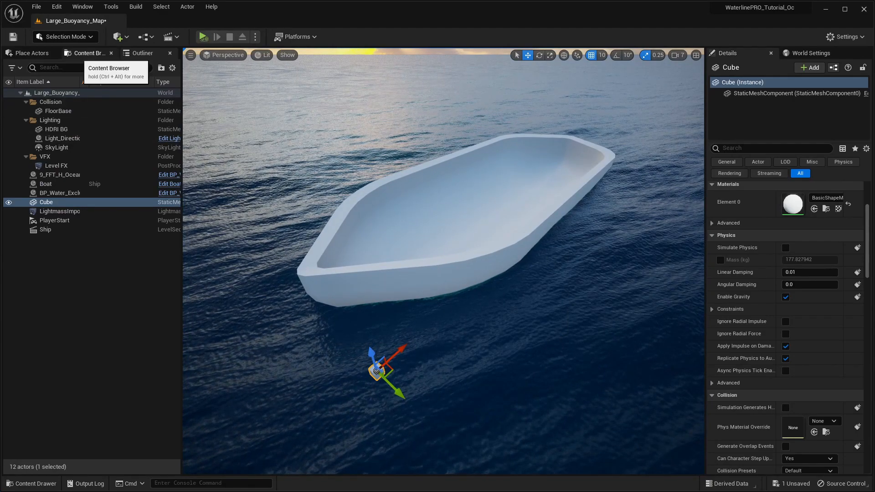
click(86, 53)
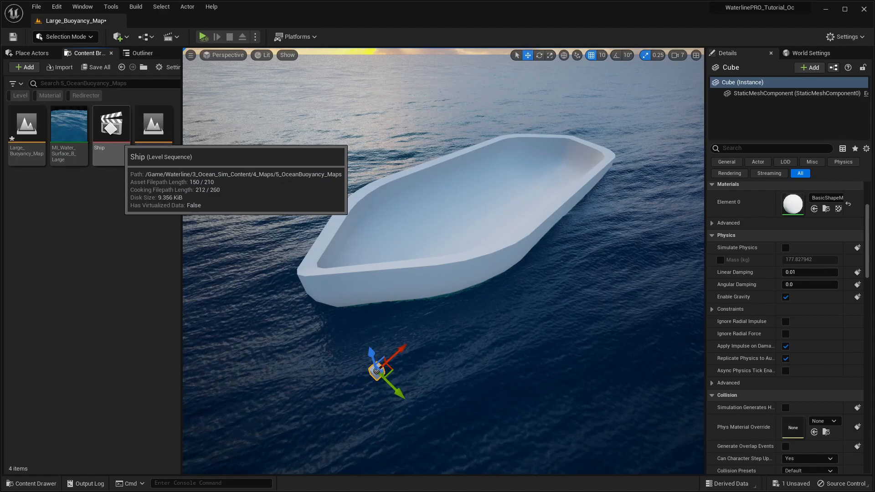
right_drag(310, 205, 280, 215)
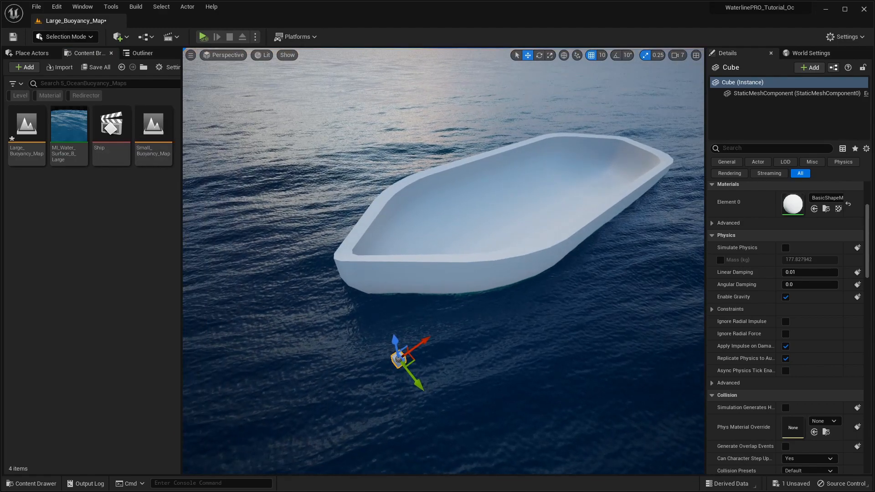
drag(0, 214, 502, 299)
right_drag(460, 182, 456, 206)
click(456, 205)
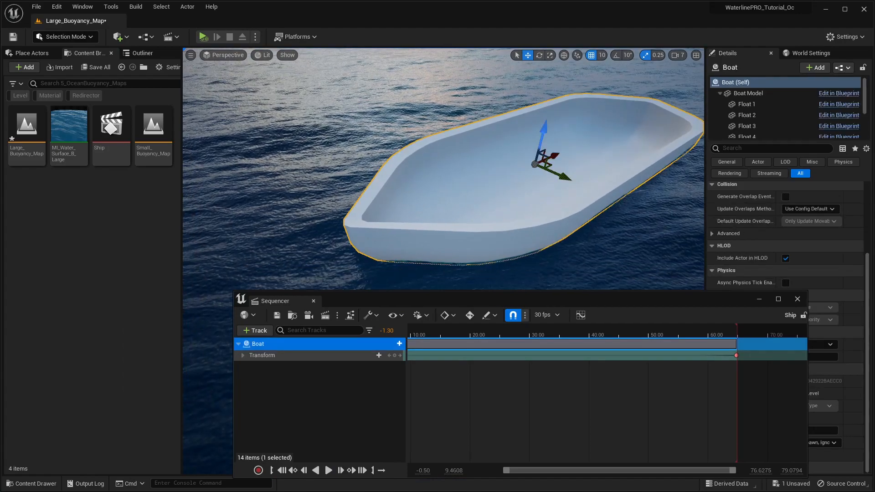
drag(730, 299, 0, 223)
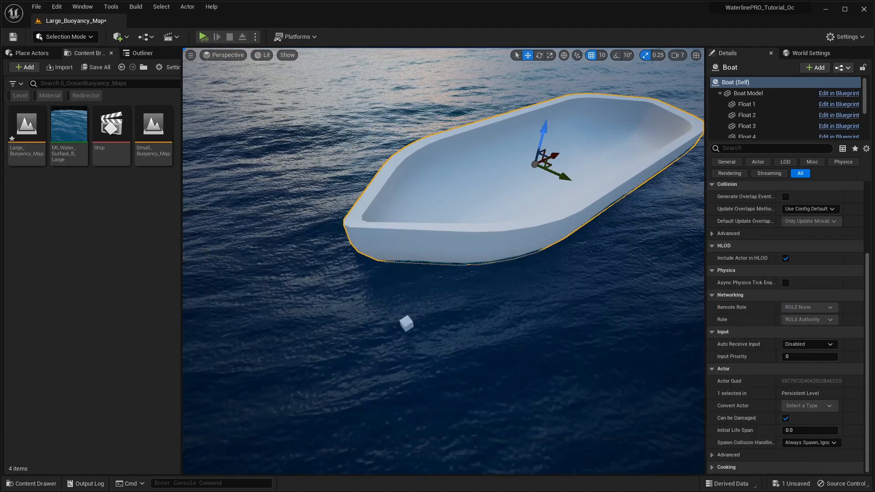
Select the small cube floating in front of the boat and examine it from different angles
click(407, 324)
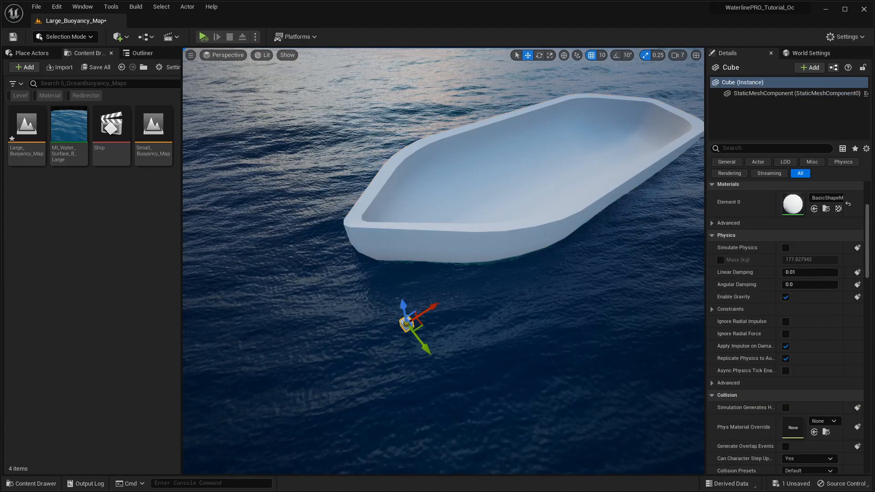
mouse_move(422, 325)
mouse_down()
mouse_move(438, 336)
mouse_move(461, 308)
mouse_move(418, 320)
mouse_move(427, 328)
mouse_up()
right_drag(427, 329, 423, 344)
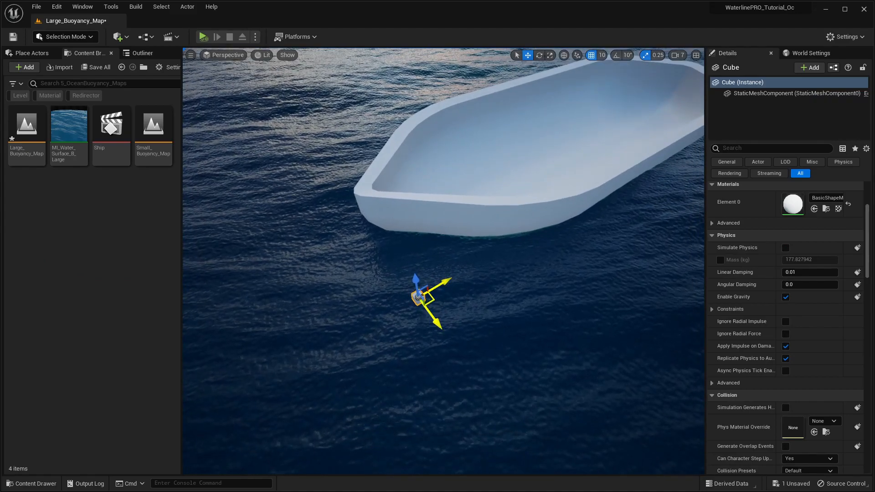
mouse_move(432, 302)
mouse_down()
mouse_move(446, 306)
mouse_move(440, 301)
mouse_up()
right_drag(440, 302, 503, 310)
Select the boat, review its Boat Model component's physics settings, and filter the Boat actor's details by "tag"
click(445, 237)
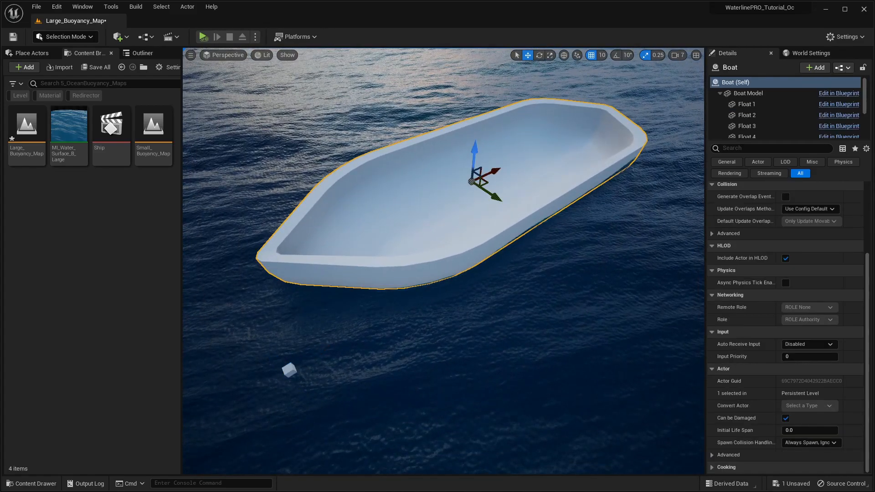
click(748, 93)
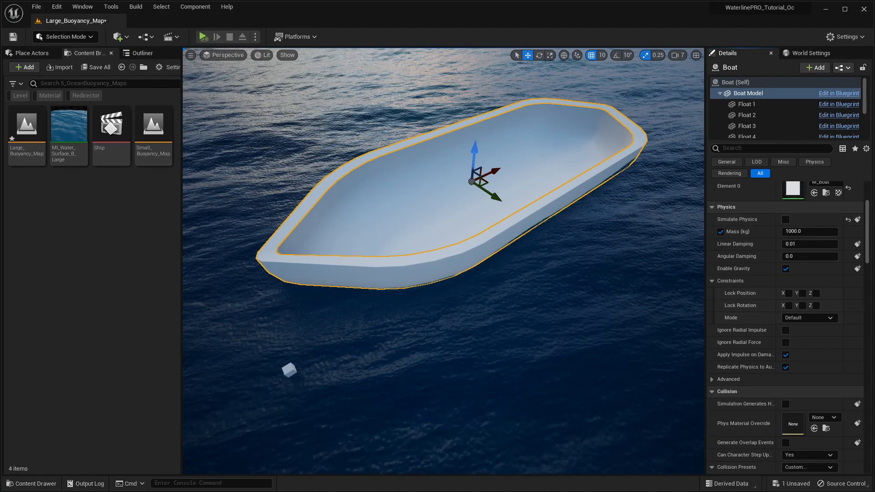
click(748, 83)
click(771, 148)
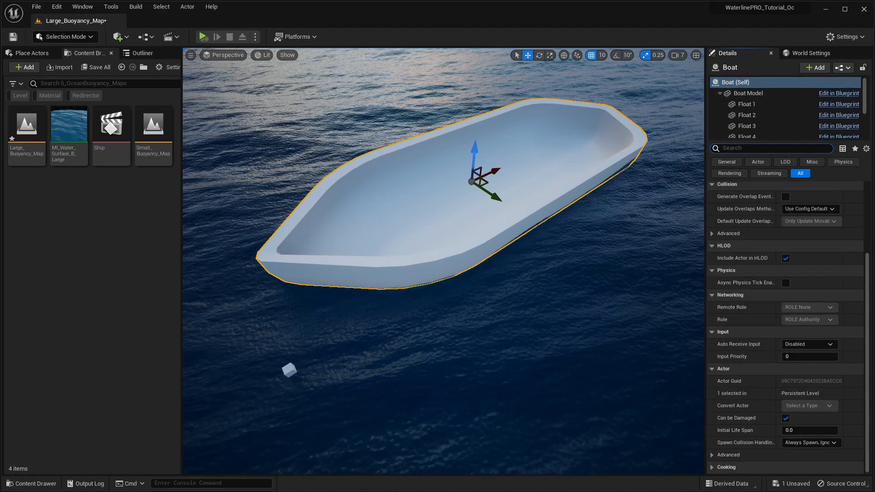
text(tag)
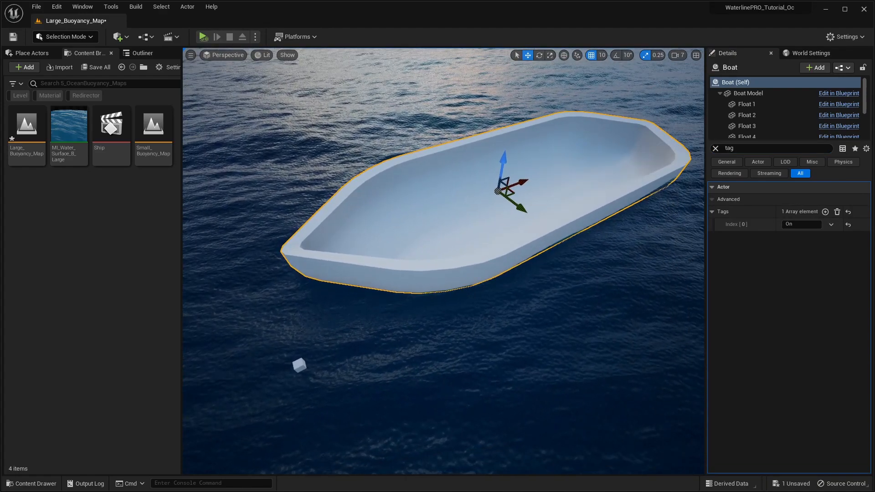
Play the Ship sequence to preview the boat's travel, pause it, and return the playhead to the start
drag(0, 260, 456, 291)
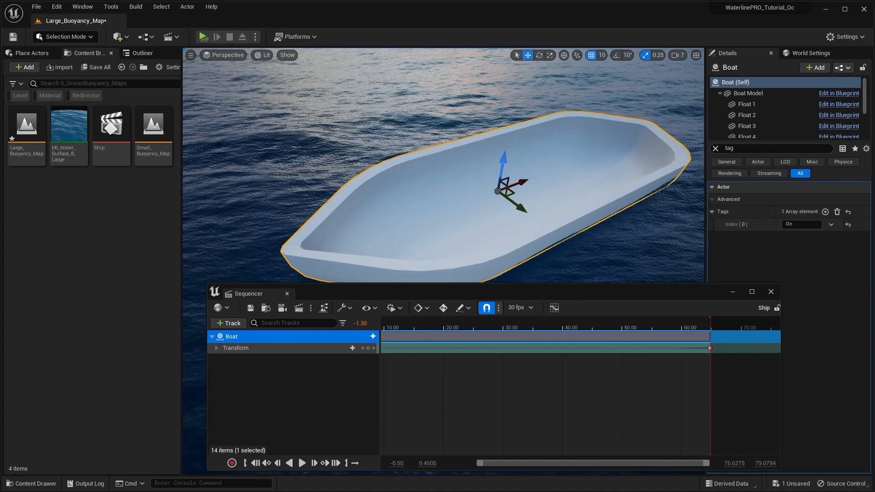
click(301, 463)
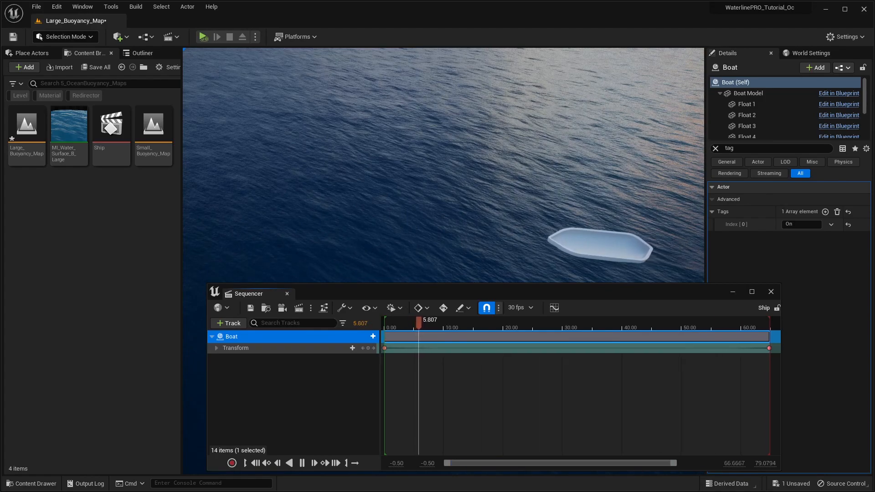
key(space)
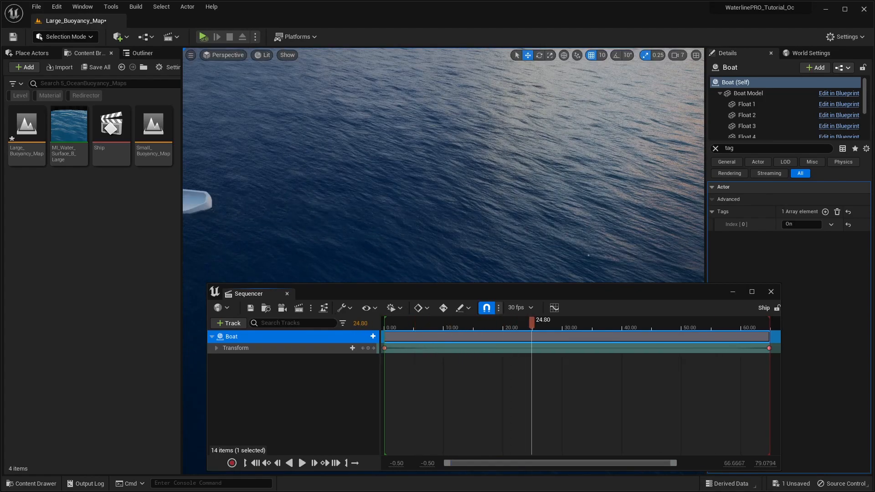
right_drag(455, 182, 364, 201)
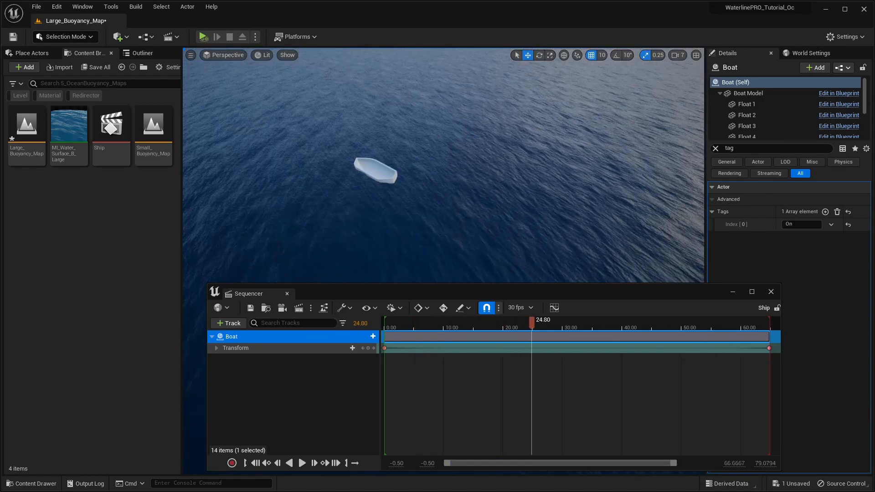
drag(568, 322, 383, 323)
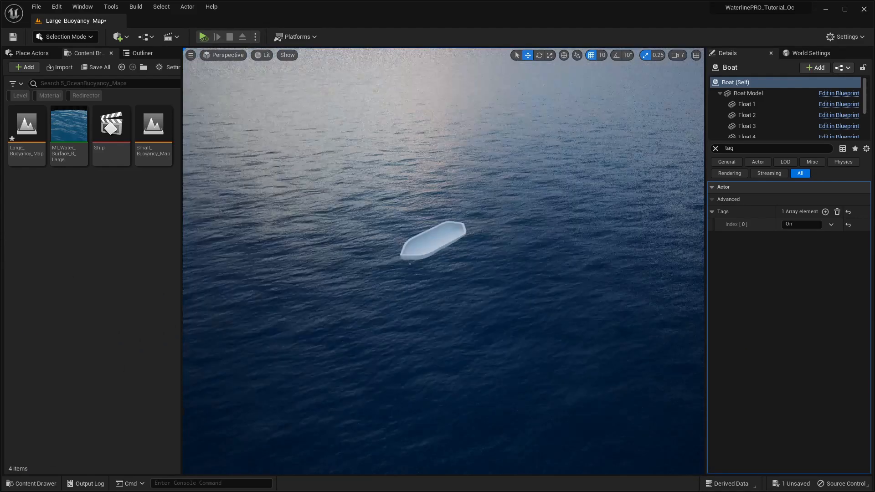
Select the ocean simulation actor, clear its details filter, and review its Water Simulation and Water Buoyancy settings
right_drag(444, 260, 421, 269)
click(421, 269)
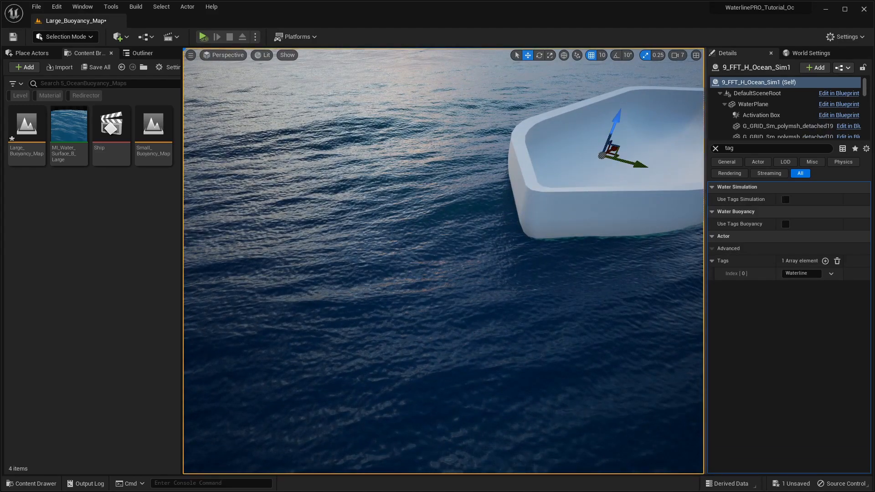
click(715, 149)
scroll(770, 346, down, 11)
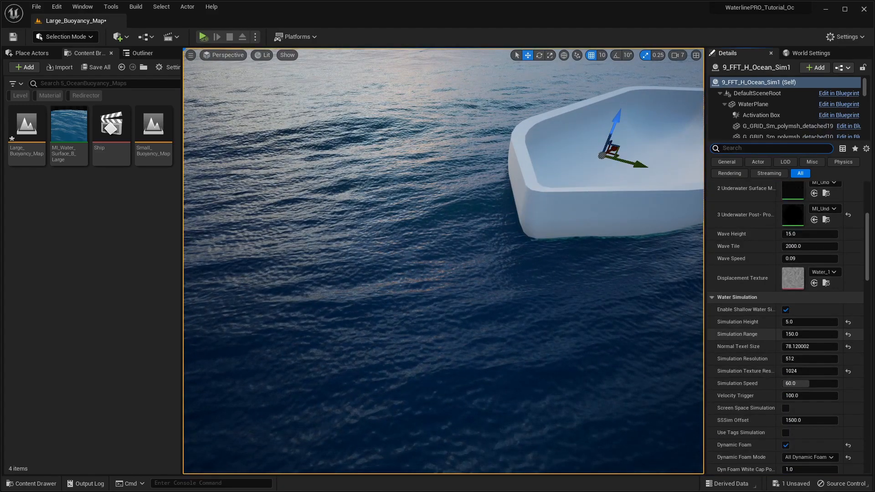
scroll(786, 328, down, 4)
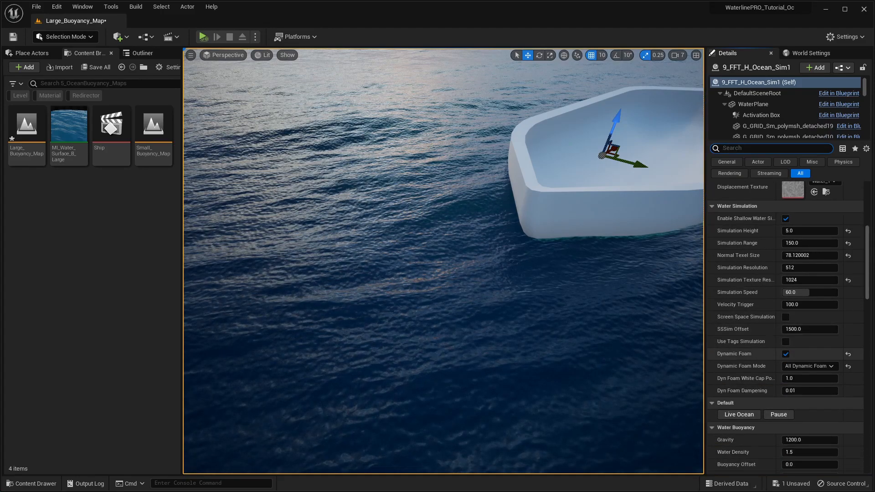
scroll(740, 416, down, 5)
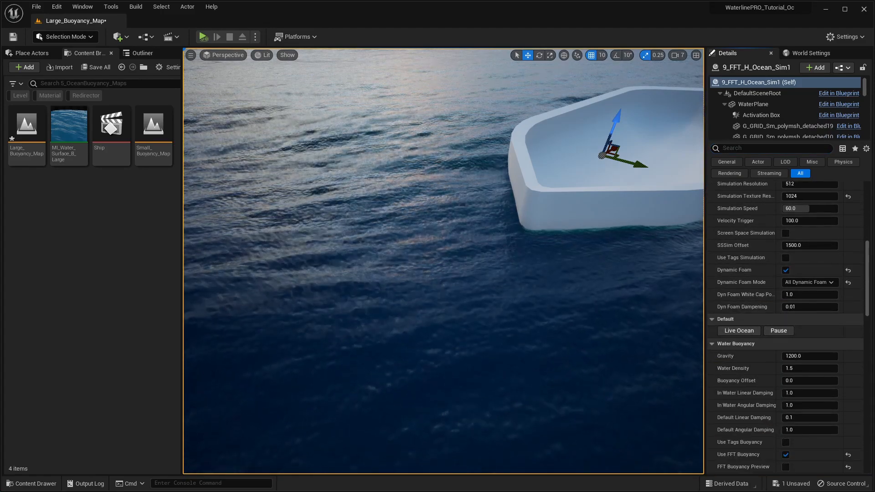
Disable TSR flickering rejection with the console command r.TSR.ShadingRejection.Flickering 0
right_drag(444, 261, 360, 360)
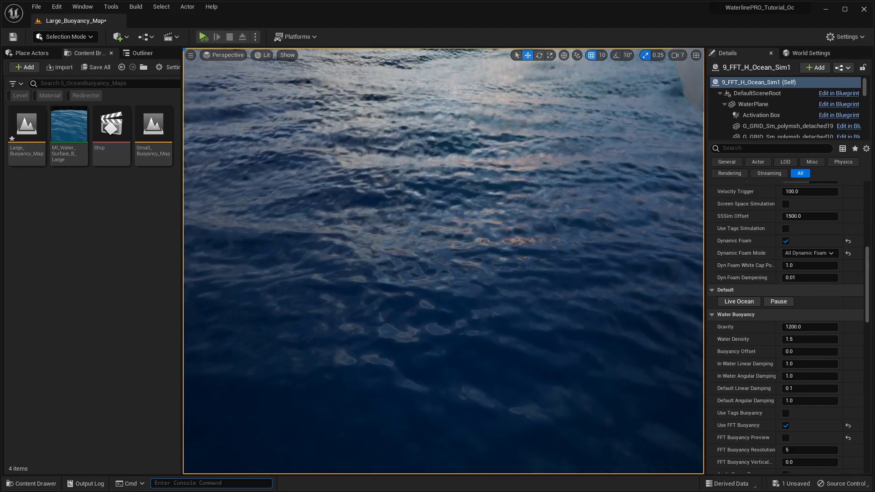
key(grave)
text(r.t)
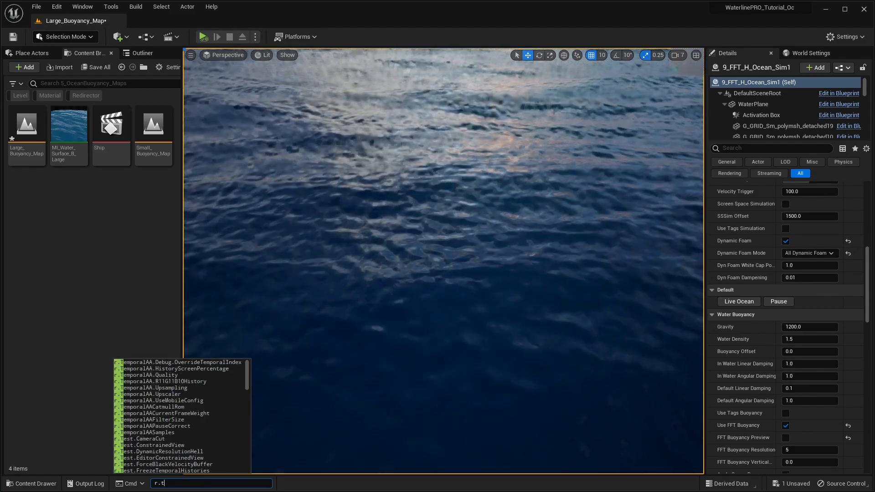
text(sr)
key(Up)
key(Up)
key(Up)
key(Up)
key(Up)
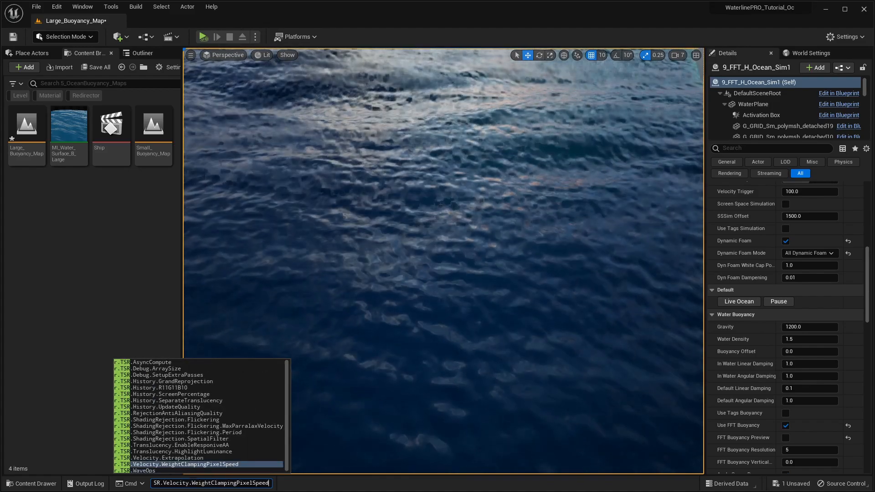
key(Up)
key(Up)
key(Up)
key(Up)
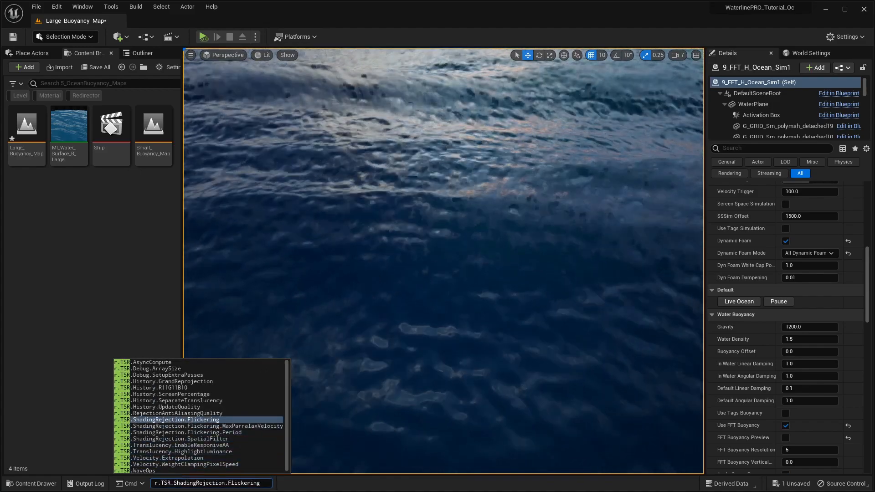
text(0)
key(Return)
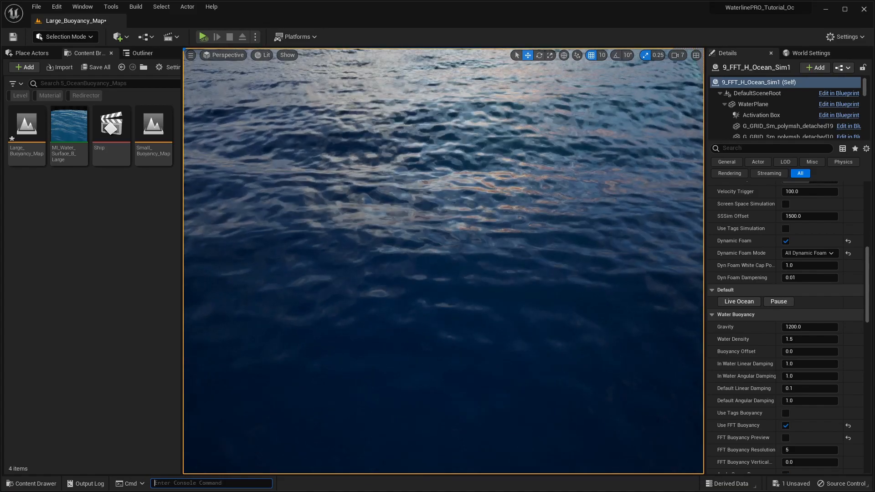
Set the ocean's Wind Contribution FFT to 2.0 and view the water around the boat
right_drag(443, 261, 492, 256)
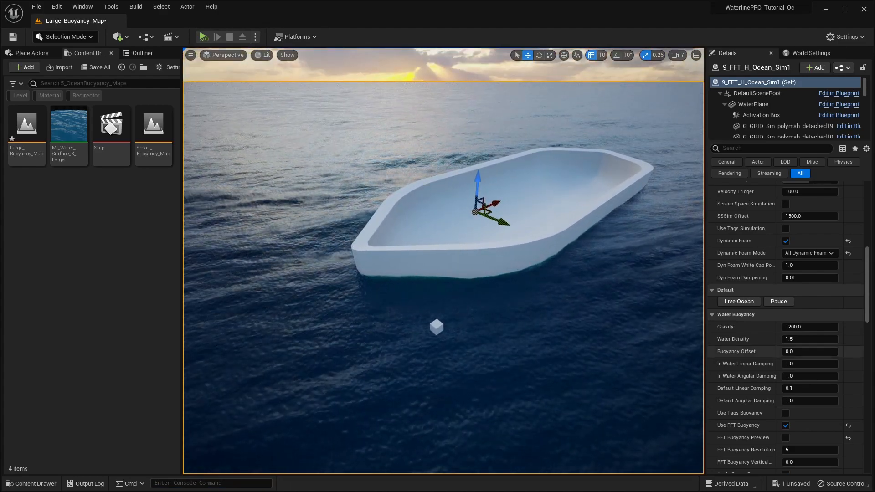
scroll(786, 328, down, 8)
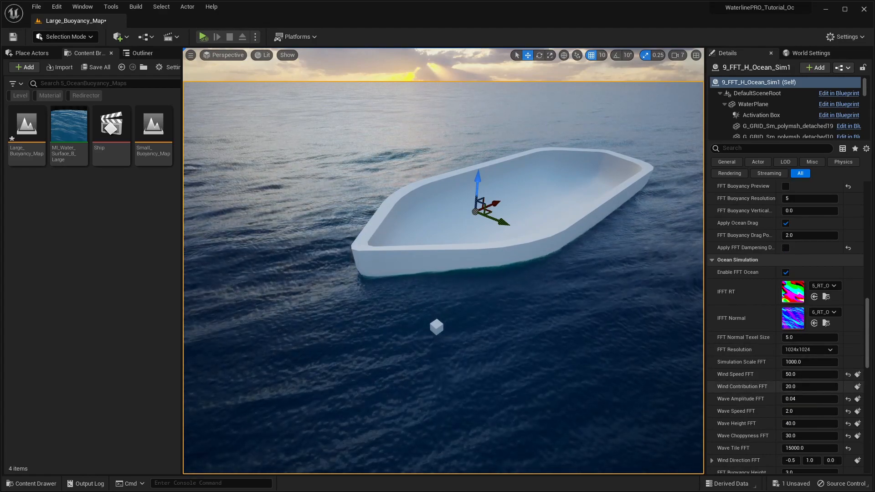
mouse_move(569, 319)
right_down()
mouse_move(487, 332)
mouse_move(554, 320)
right_up()
click(810, 386)
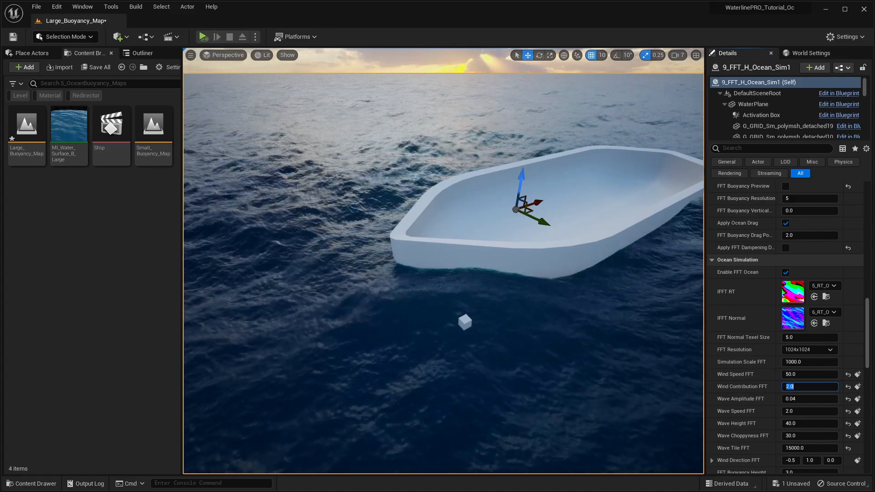
right_drag(556, 301, 538, 300)
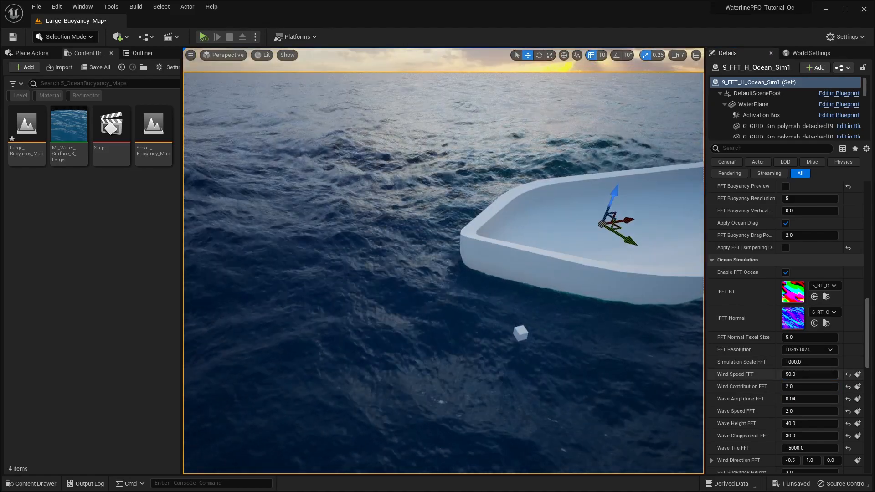
Restore the ocean's Wind Contribution FFT to 20 and view the boat again
click(802, 386)
text(20)
key(Return)
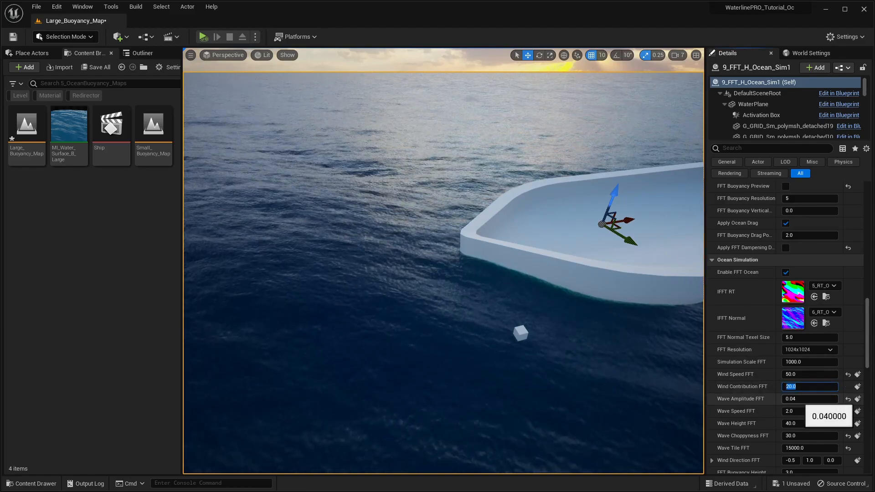
right_drag(547, 282, 615, 269)
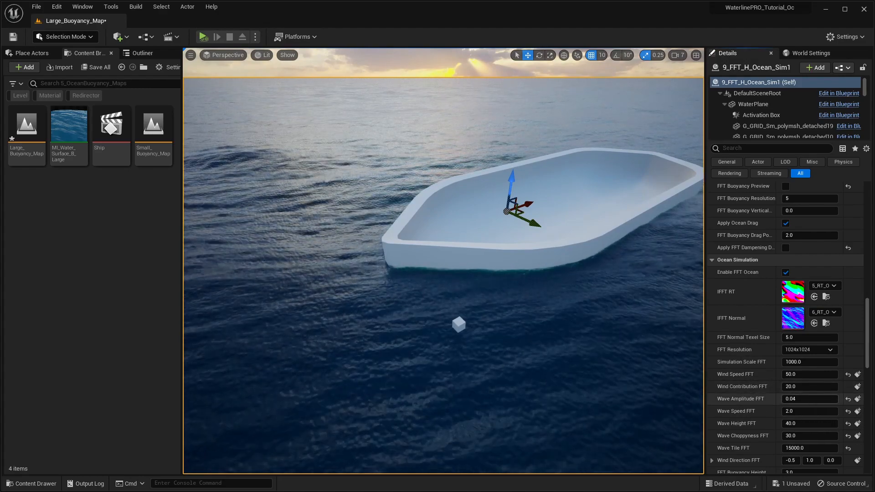
Try a Wave Amplitude FFT of 7.04 on the ocean and undo the change
click(807, 412)
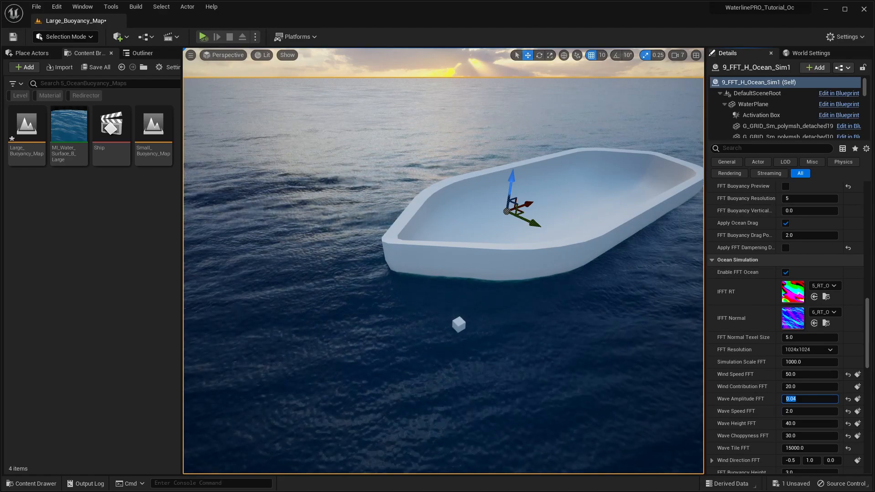
scroll(811, 395, down, 2)
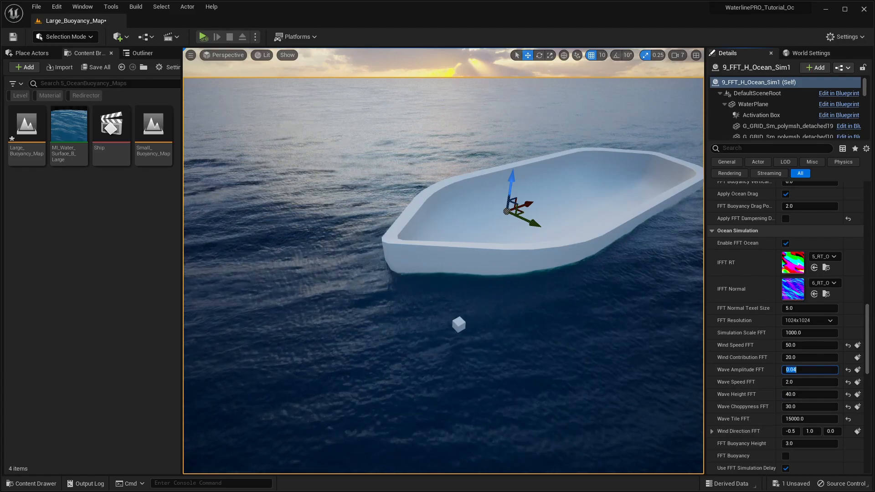
scroll(789, 326, down, 4)
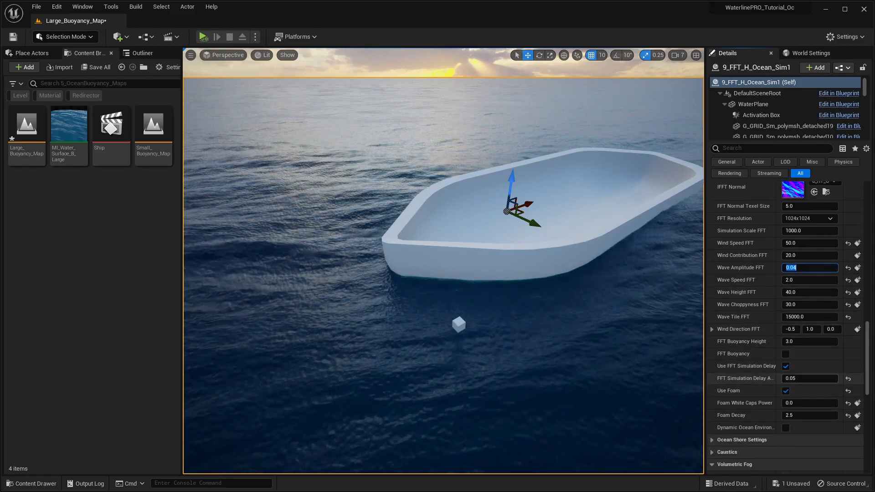
scroll(802, 319, up, 9)
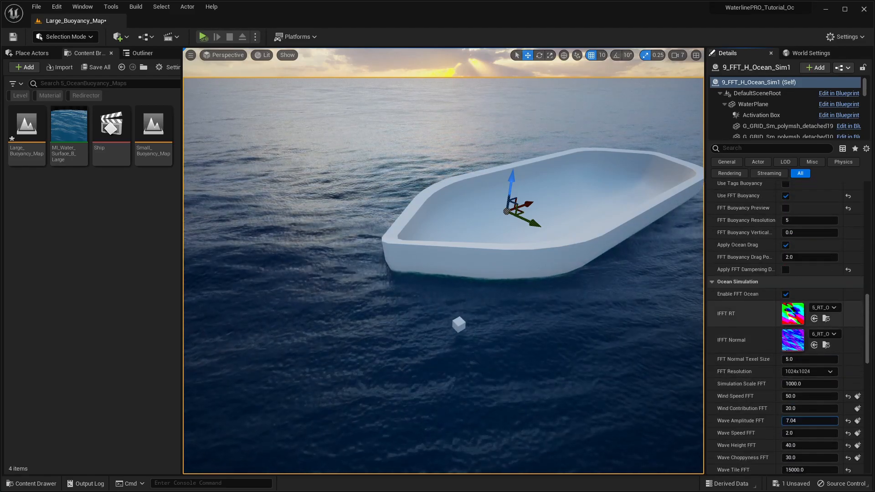
scroll(788, 319, up, 3)
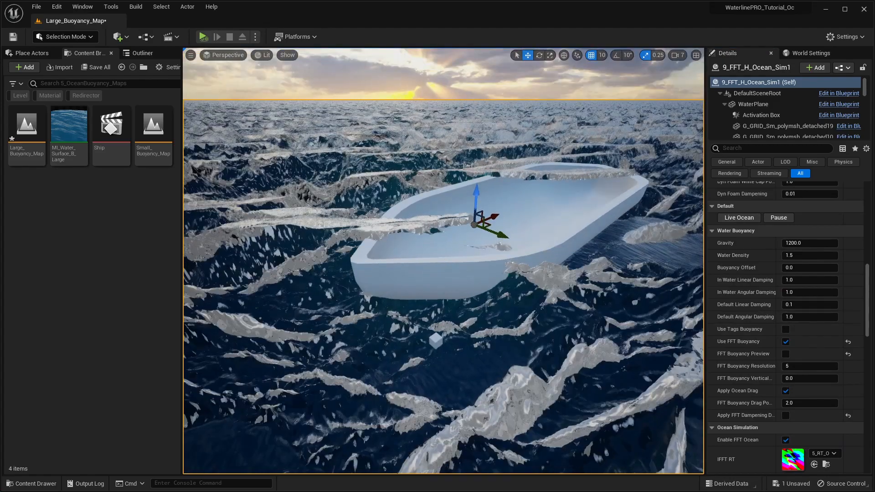
key(ctrl+z)
Review the ocean actor's Water Buoyancy, Water Simulation, Waterline and Water Mesh settings
scroll(788, 319, up, 2)
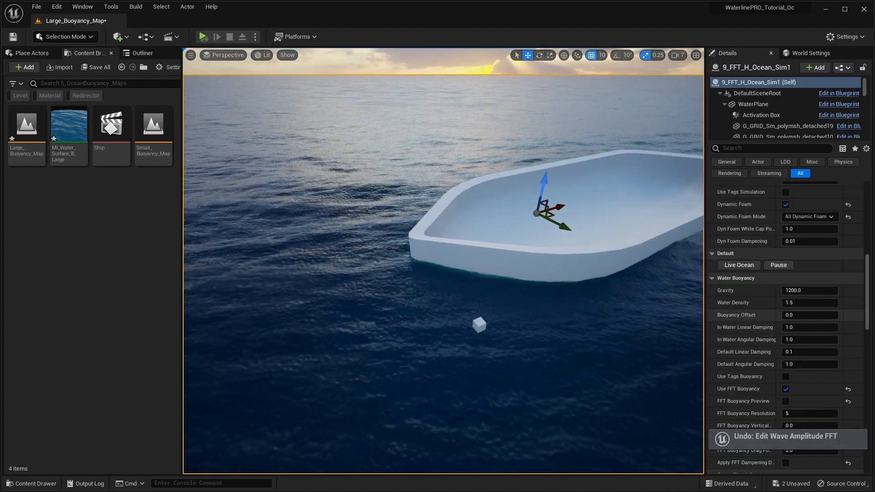
scroll(786, 319, down, 3)
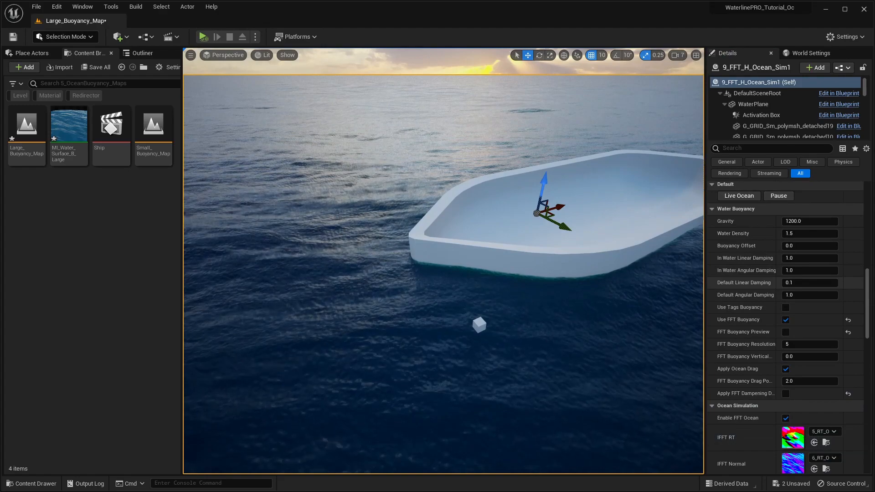
scroll(786, 319, up, 2)
scroll(786, 319, down, 2)
scroll(786, 319, up, 5)
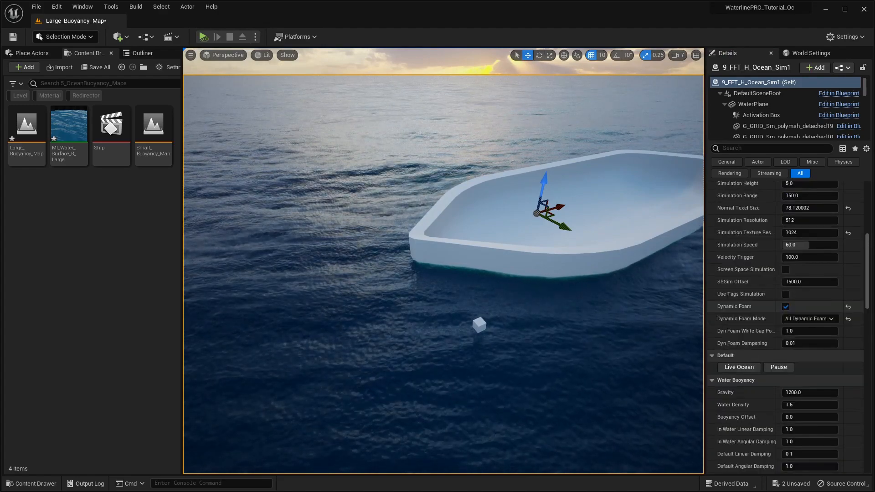
scroll(786, 319, up, 3)
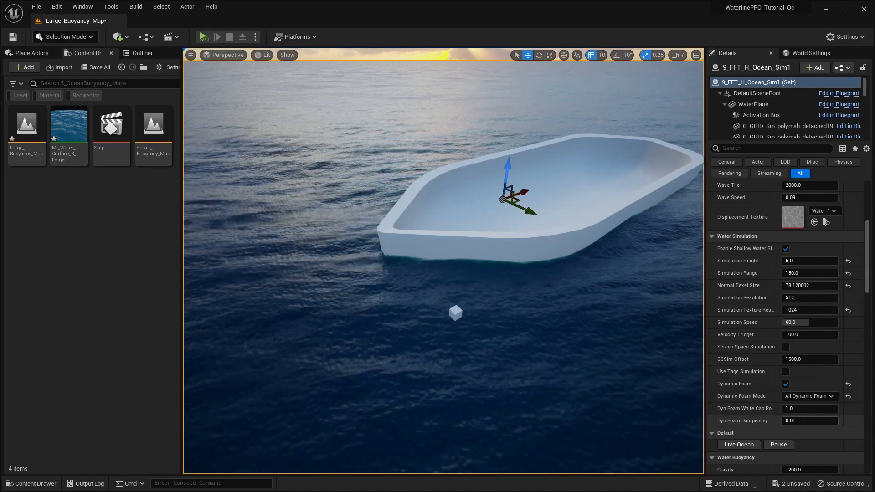
scroll(786, 328, up, 5)
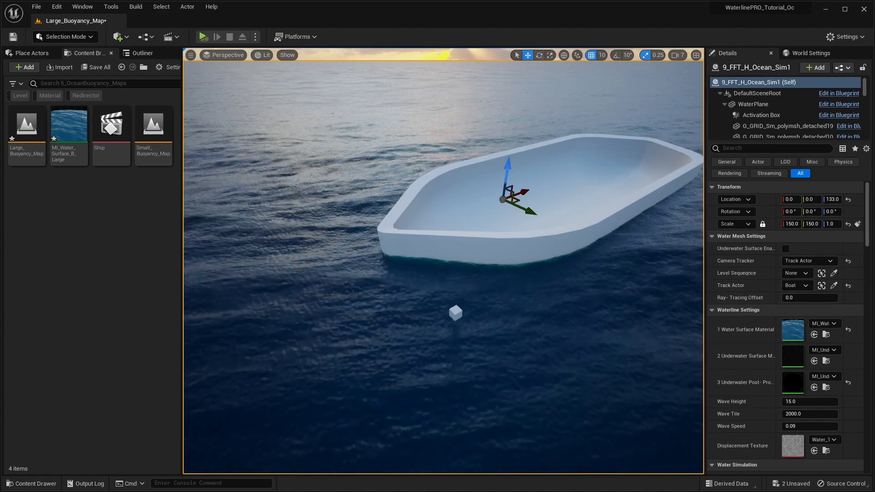
Open the MI_Water_Surface_B_Large material instance beside the viewport and examine its Wave Normals parameters against the water surface
drag(1, 144, 712, 1)
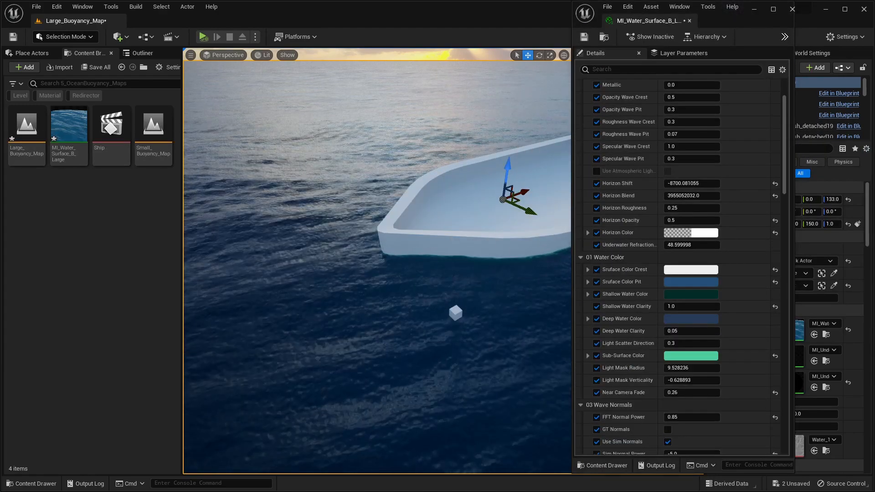
scroll(684, 256, down, 10)
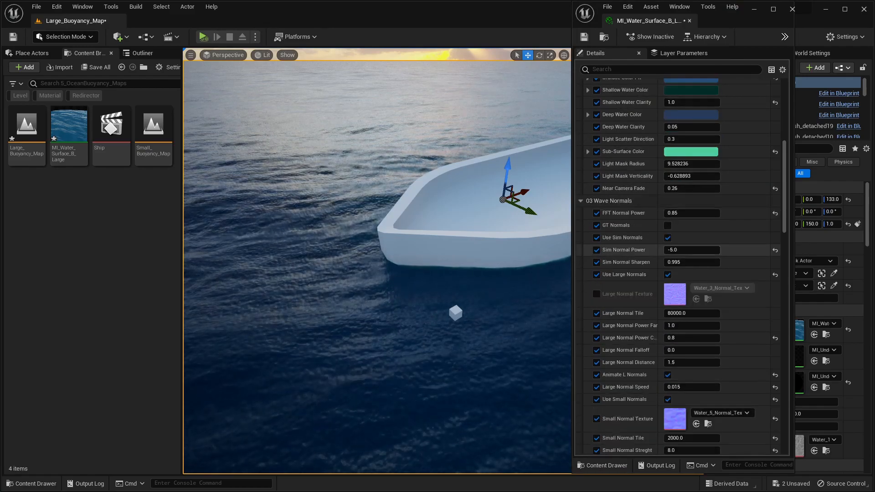
right_drag(456, 273, 396, 278)
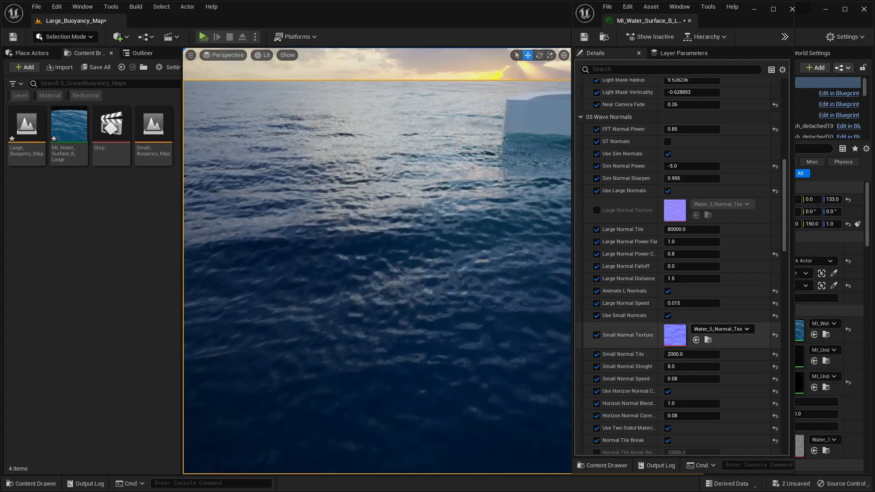
scroll(656, 298, down, 1)
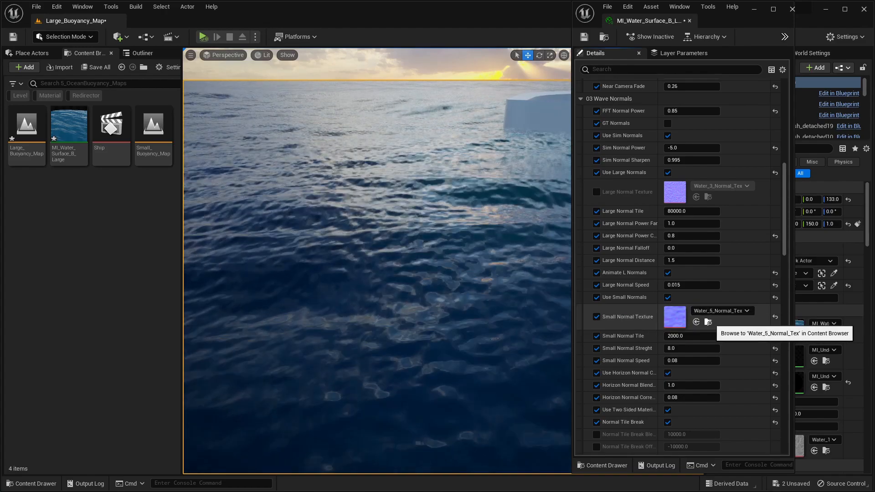
Show the material's Small Normal Texture asset in the project content, and return to the buoyancy maps folder
click(708, 321)
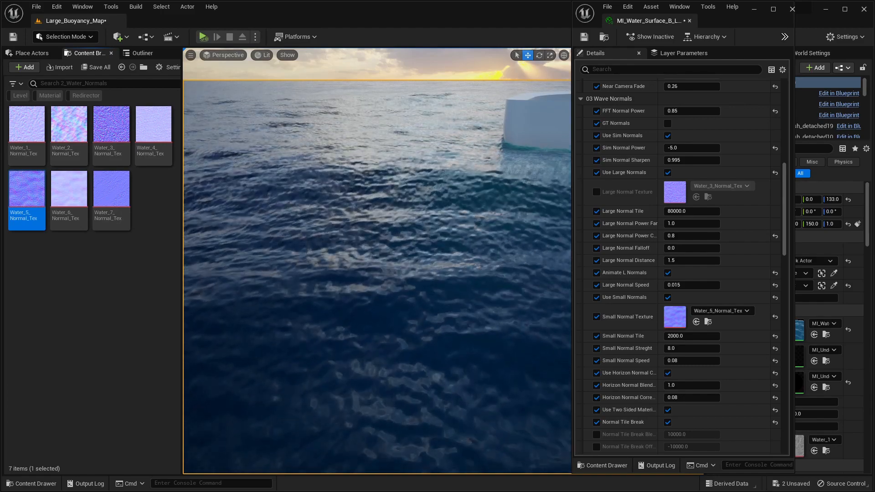
click(122, 67)
right_drag(377, 228, 401, 237)
Review the water material's Water Parameters, Water Color, Wave Normals and Refraction groups
scroll(679, 267, down, 3)
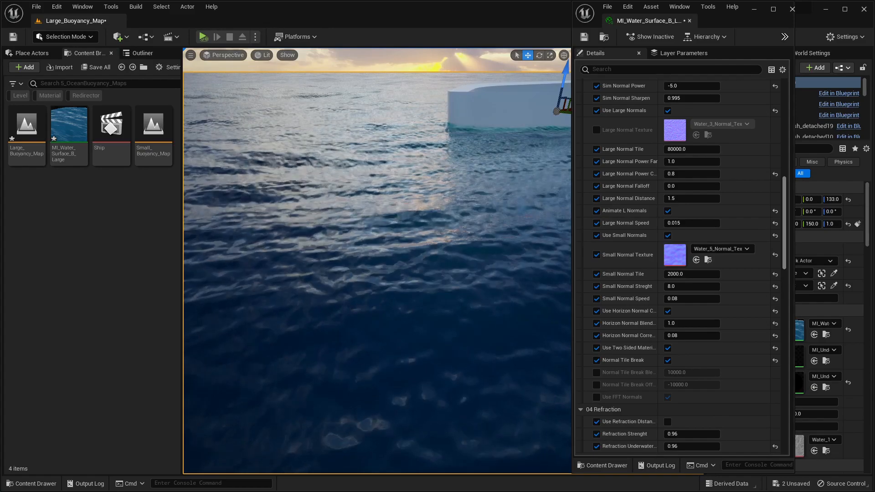
scroll(679, 266, up, 10)
scroll(679, 267, down, 8)
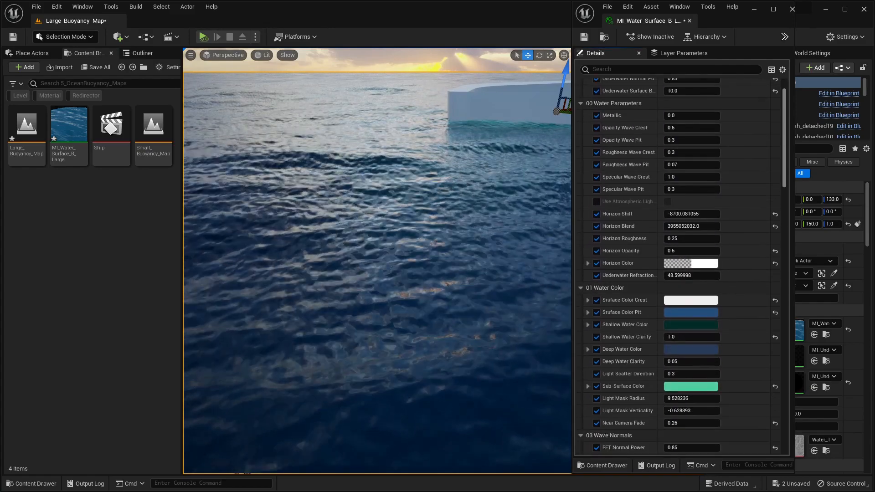
scroll(679, 266, down, 8)
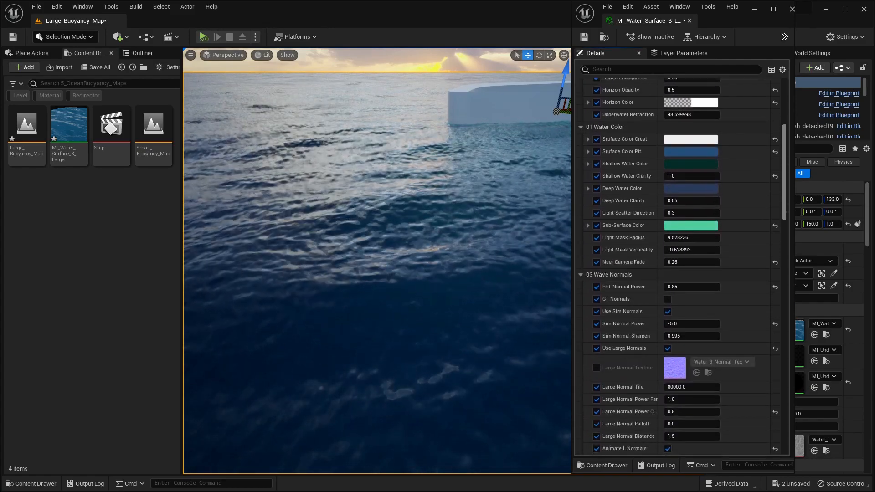
scroll(679, 267, down, 7)
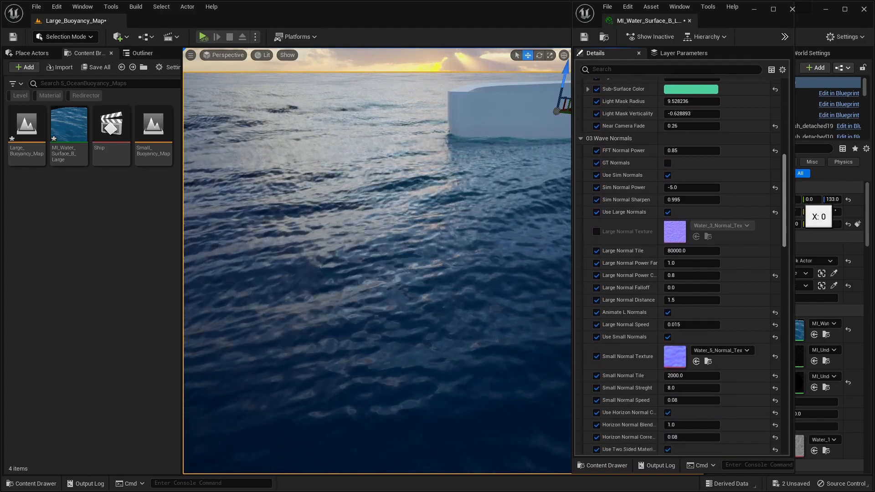
scroll(679, 267, down, 11)
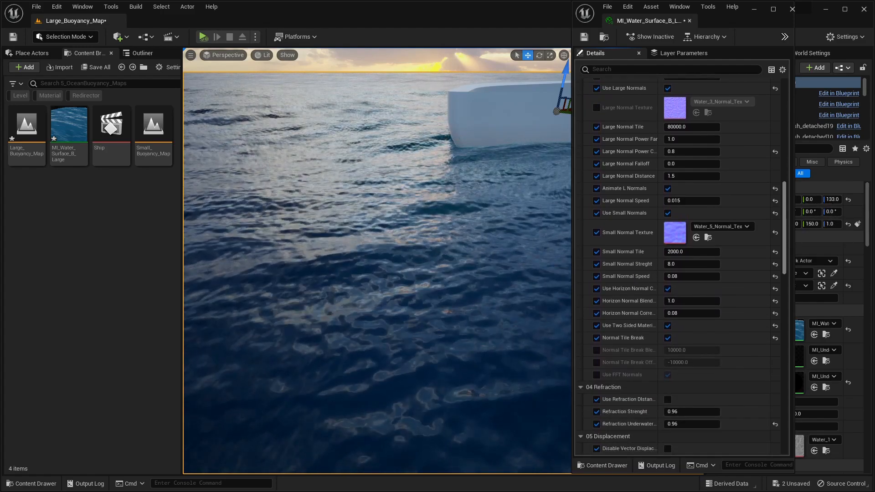
Review the water material's Displacement, Foam, Shore and BP Actor parameter groups through to its General settings
scroll(679, 266, down, 10)
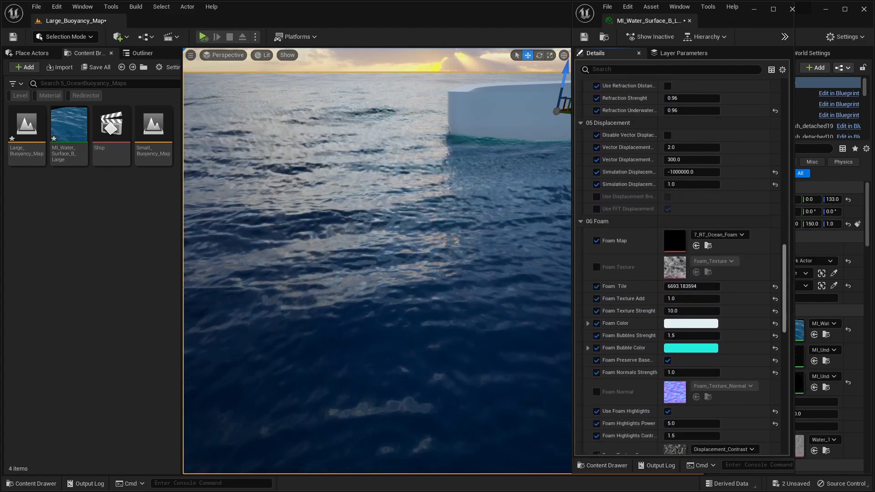
scroll(679, 266, down, 1)
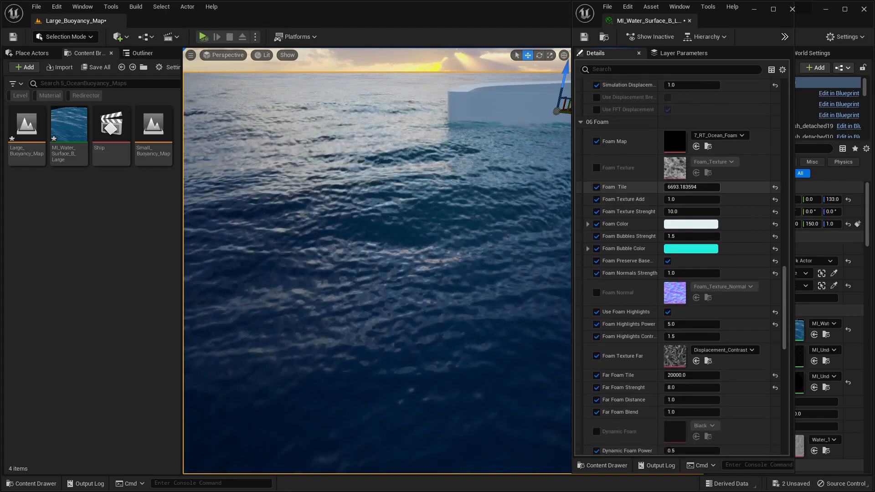
scroll(679, 298, down, 4)
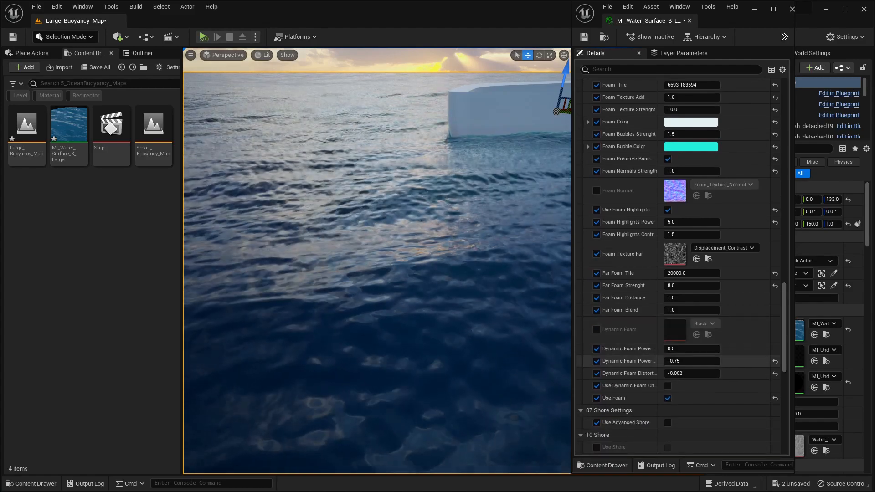
drag(658, 336, 678, 338)
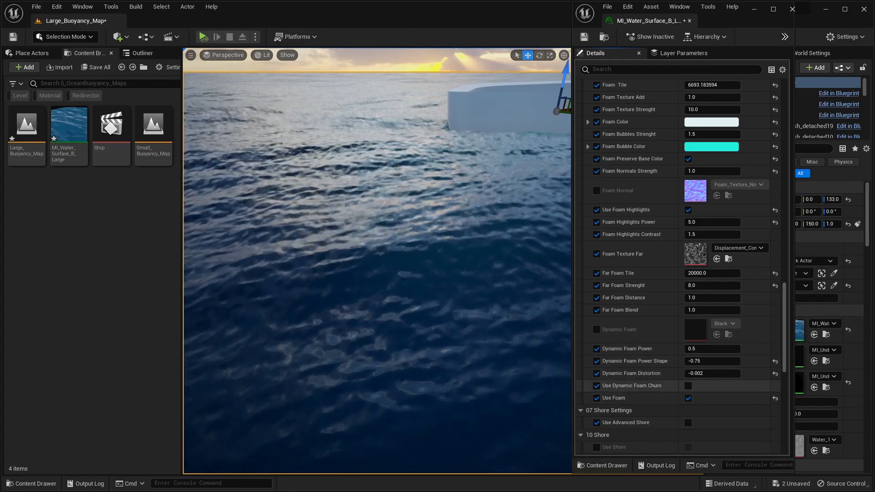
scroll(684, 266, down, 8)
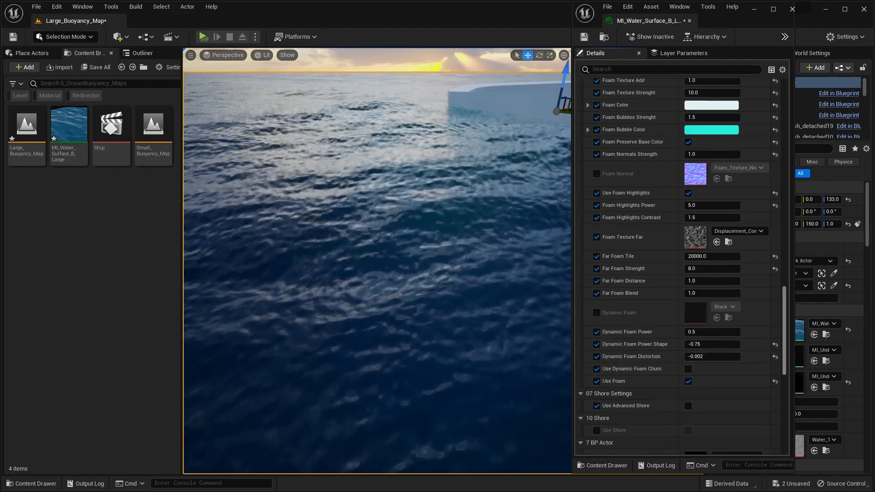
scroll(679, 267, down, 8)
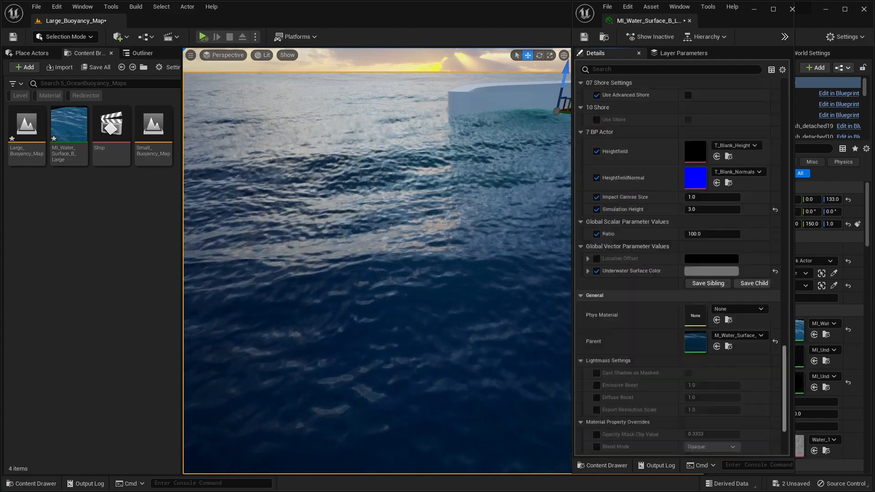
Clear the material editor off the main window, frame the whole boat from above, and simulate the level in a full-screen viewport
drag(739, 19, 1, 182)
right_drag(443, 261, 440, 303)
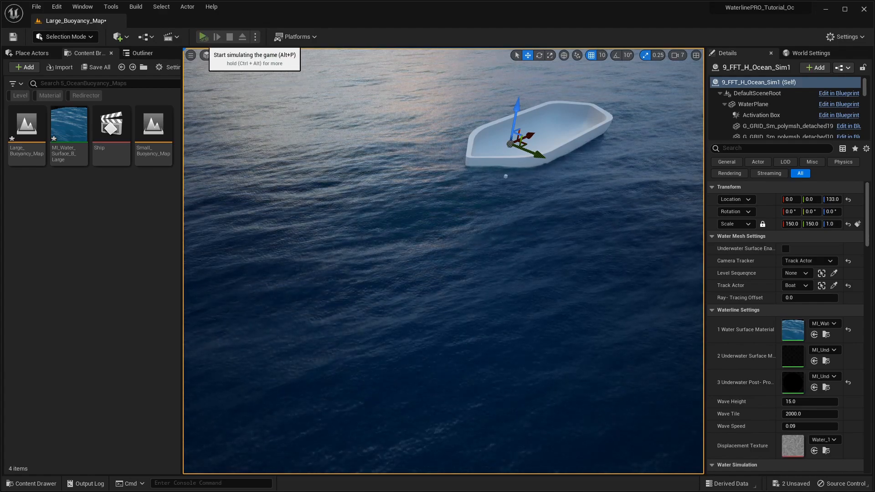
click(203, 36)
key(F11)
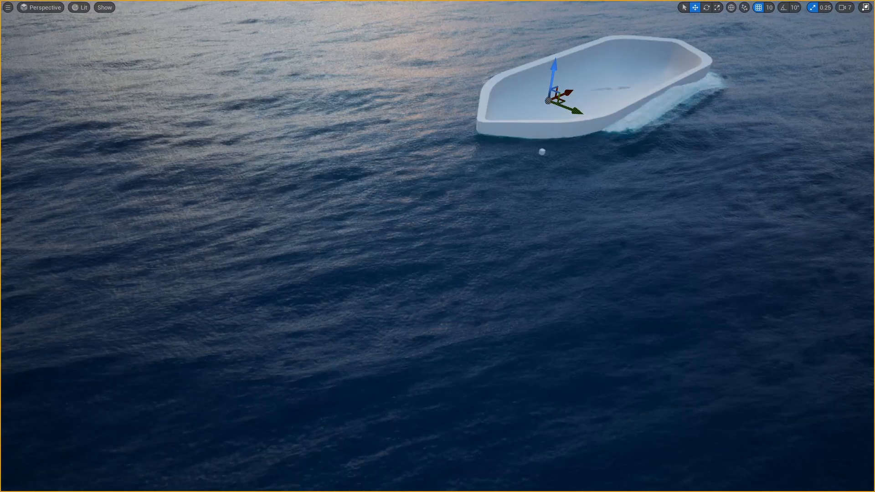
Play the Ship sequence in Sequencer and clear its window away to watch the boat's foam wake
drag(0, 237, 369, 264)
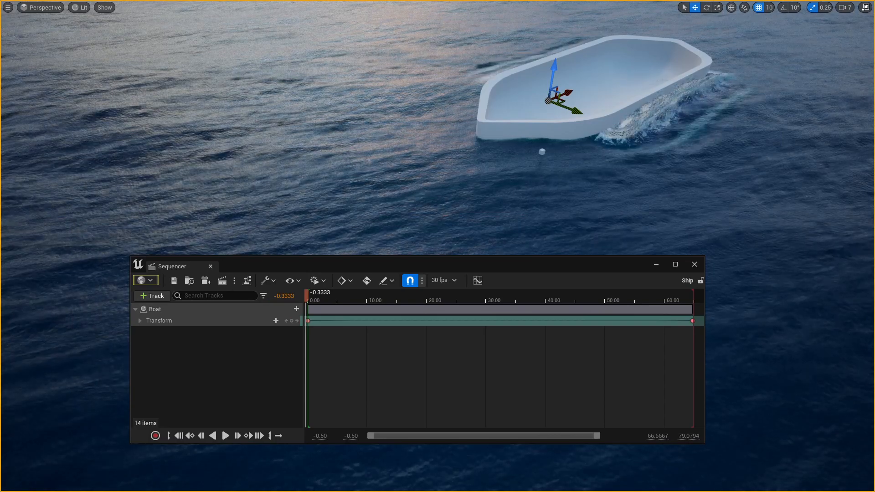
click(226, 436)
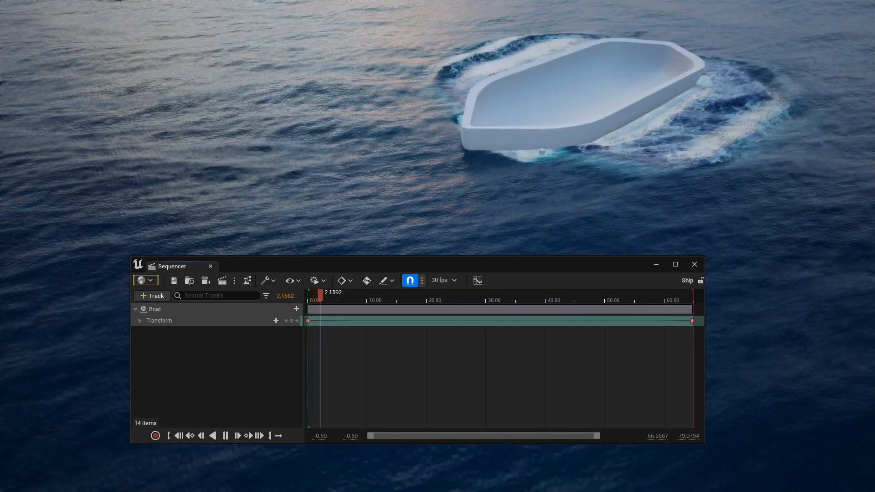
drag(369, 265, 315, 271)
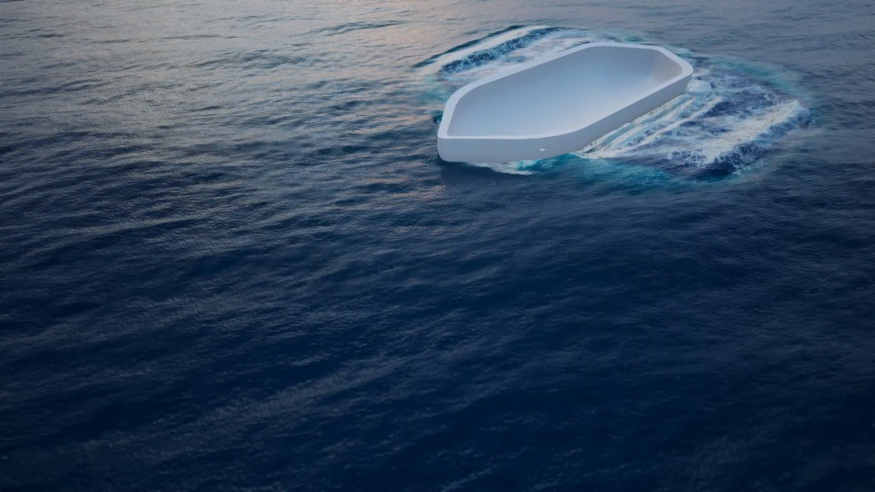